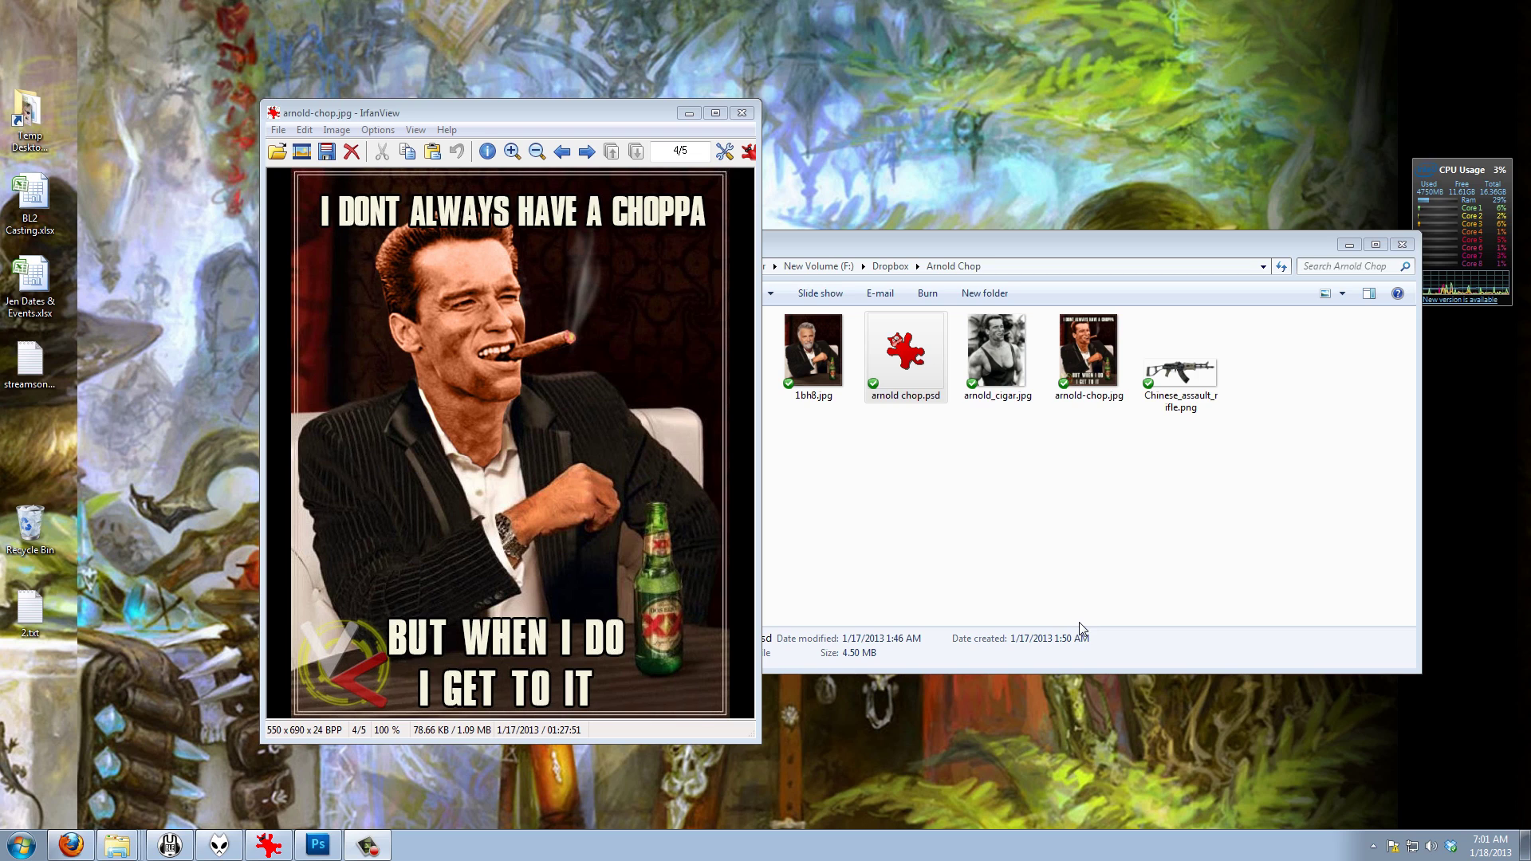
View the source images 1bh8.jpg and arnold_cigar.jpg from the Arnold Chop folder beside the finished arnold-chop.jpg, closing each source preview
left_click_drag(534, 112, 757, 126)
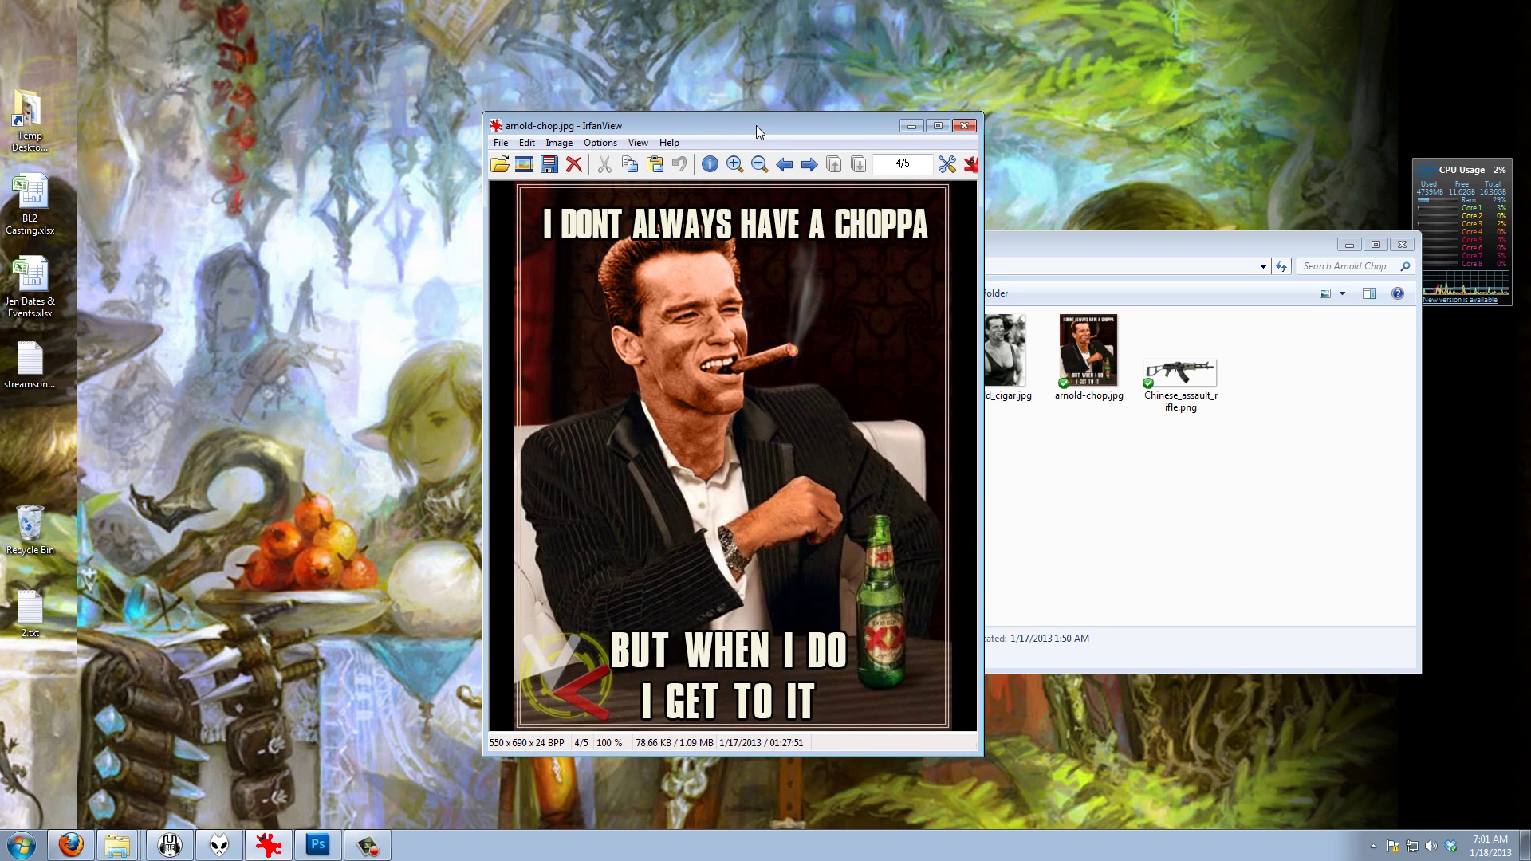
left_click_drag(743, 131, 386, 115)
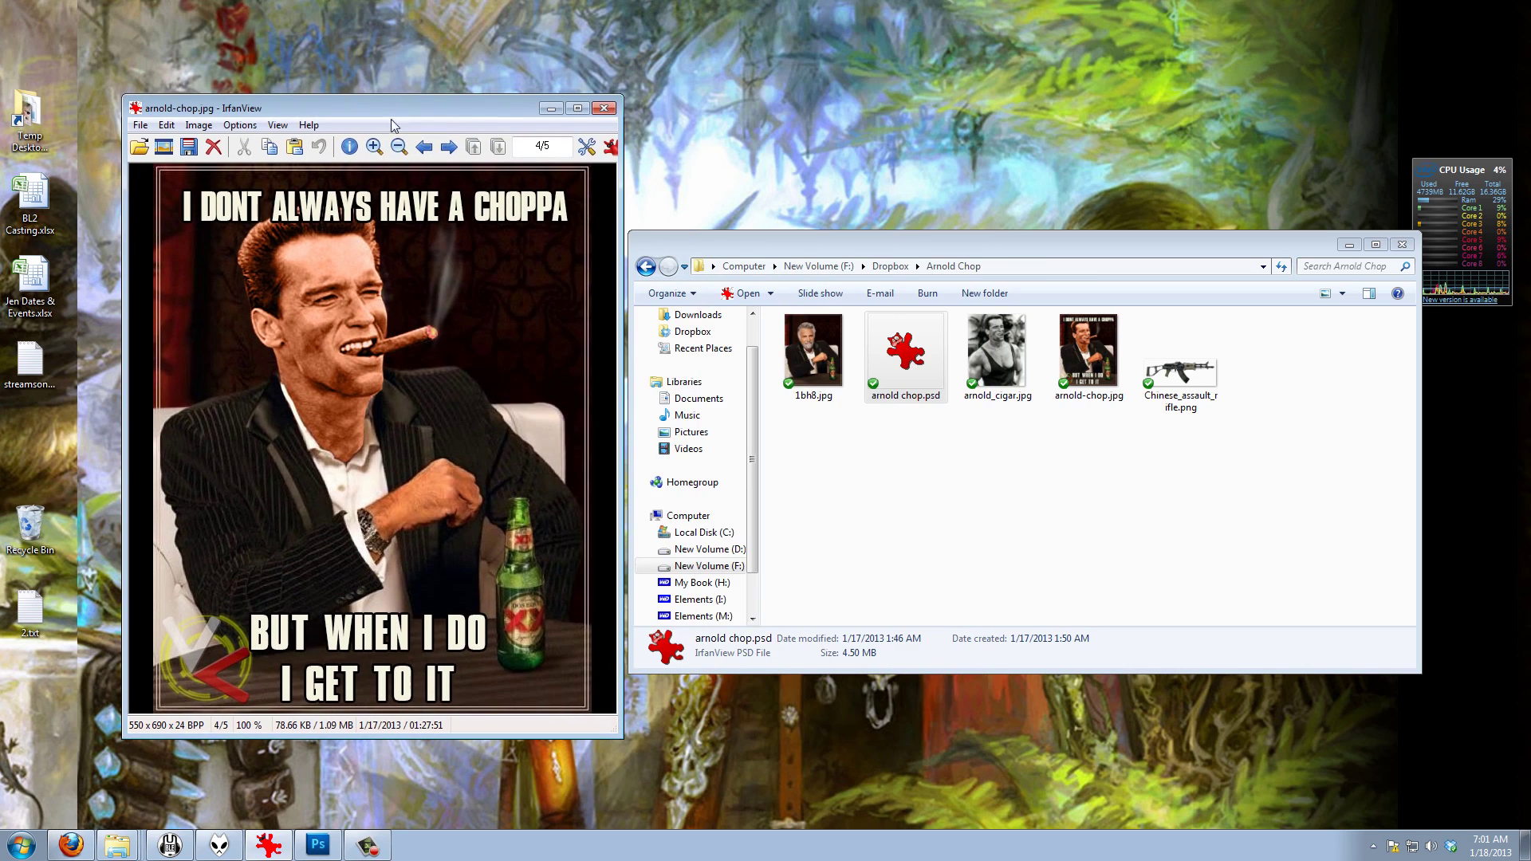
double_click(811, 362)
left_click_drag(329, 22, 705, 85)
left_click(860, 77)
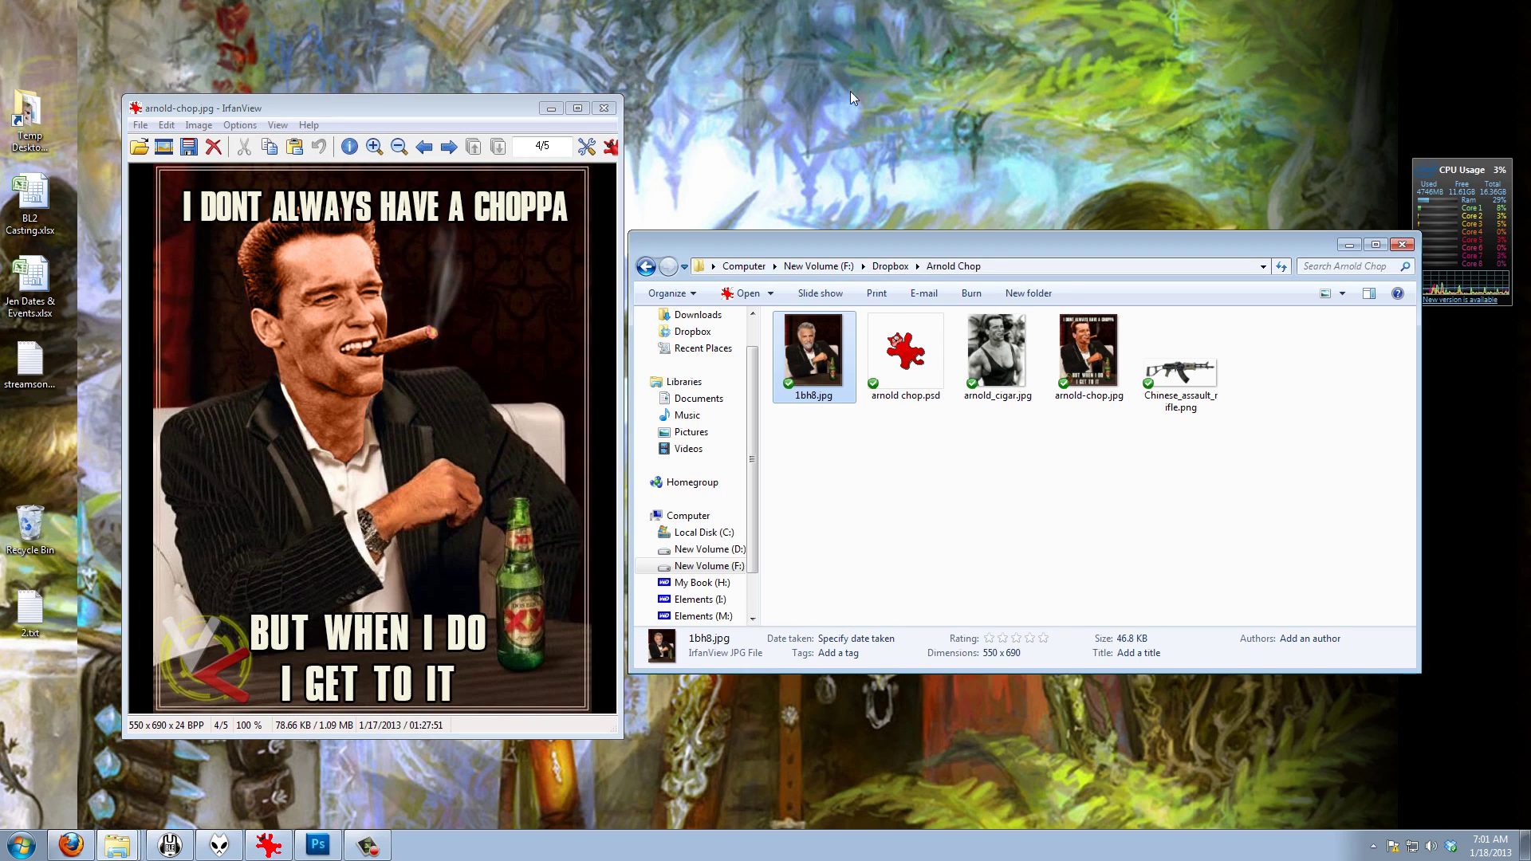
double_click(1003, 351)
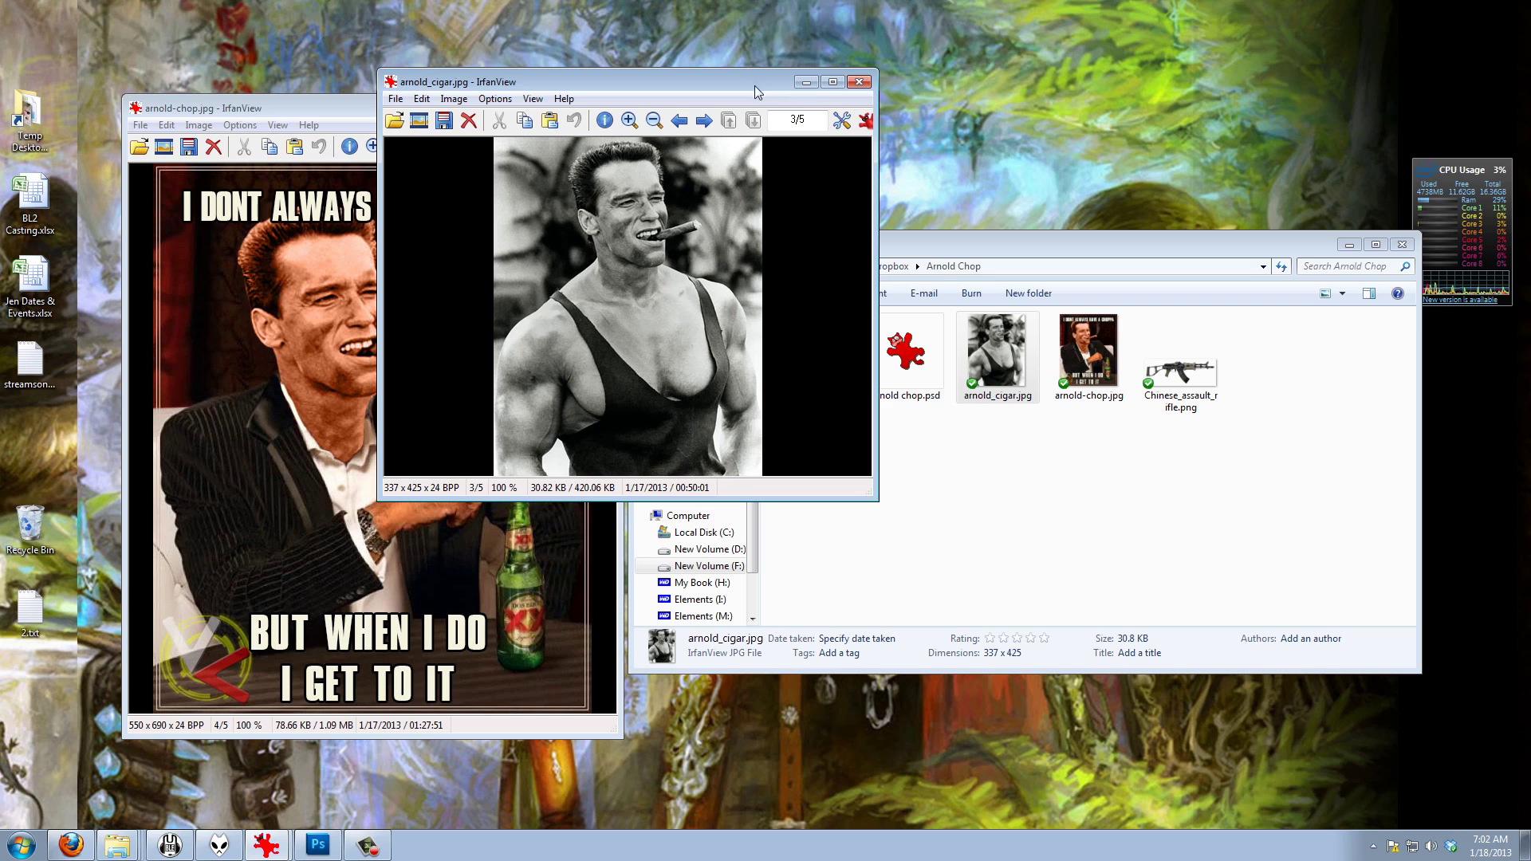
left_click(858, 82)
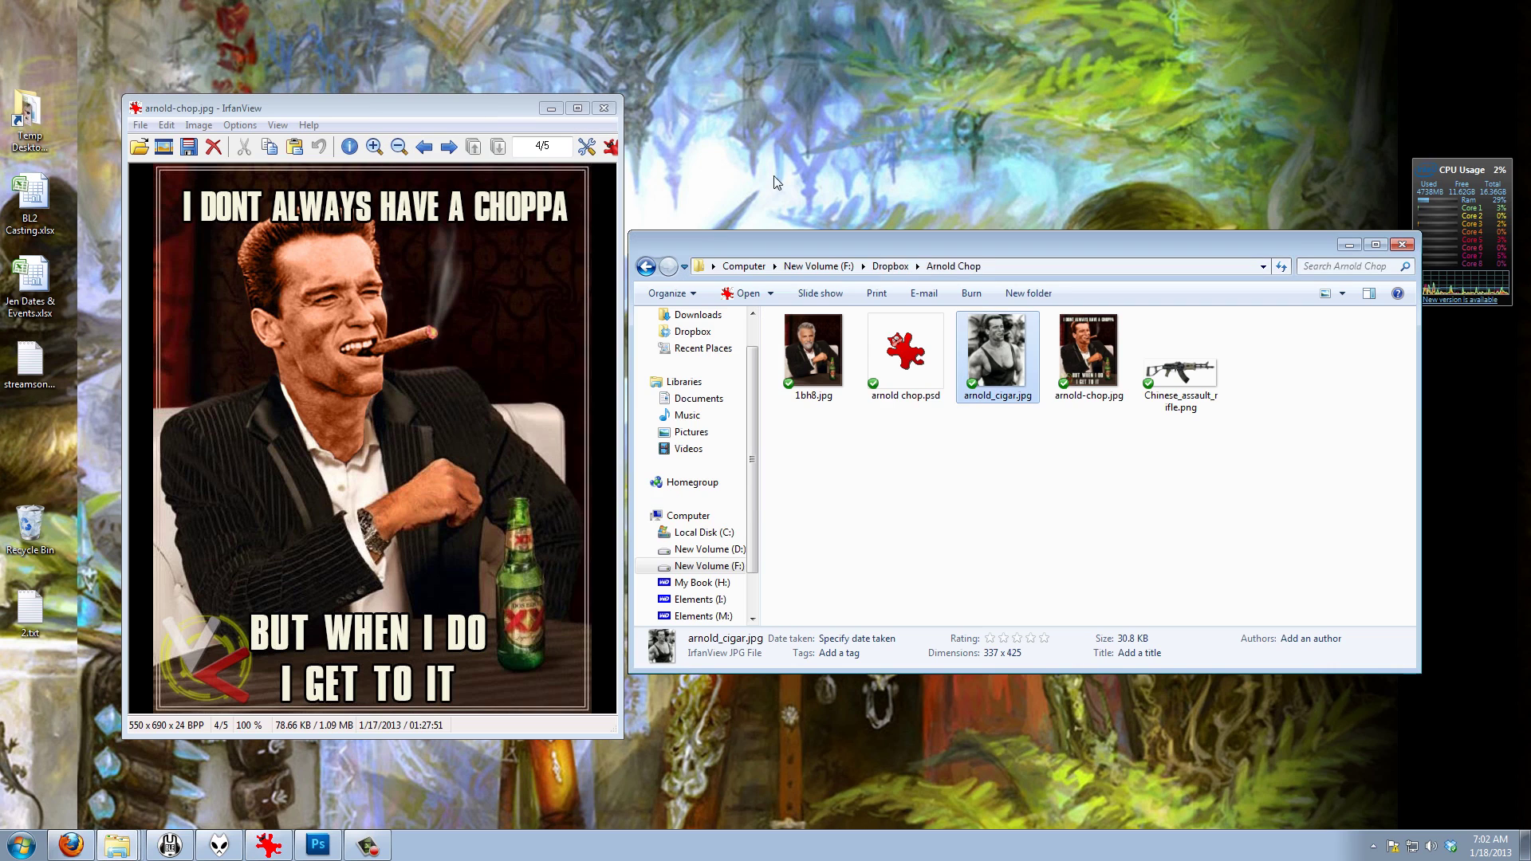
Close the arnold-chop.jpg preview and switch to the arnold chop.psd document in Photoshop
left_click_drag(495, 104, 590, 126)
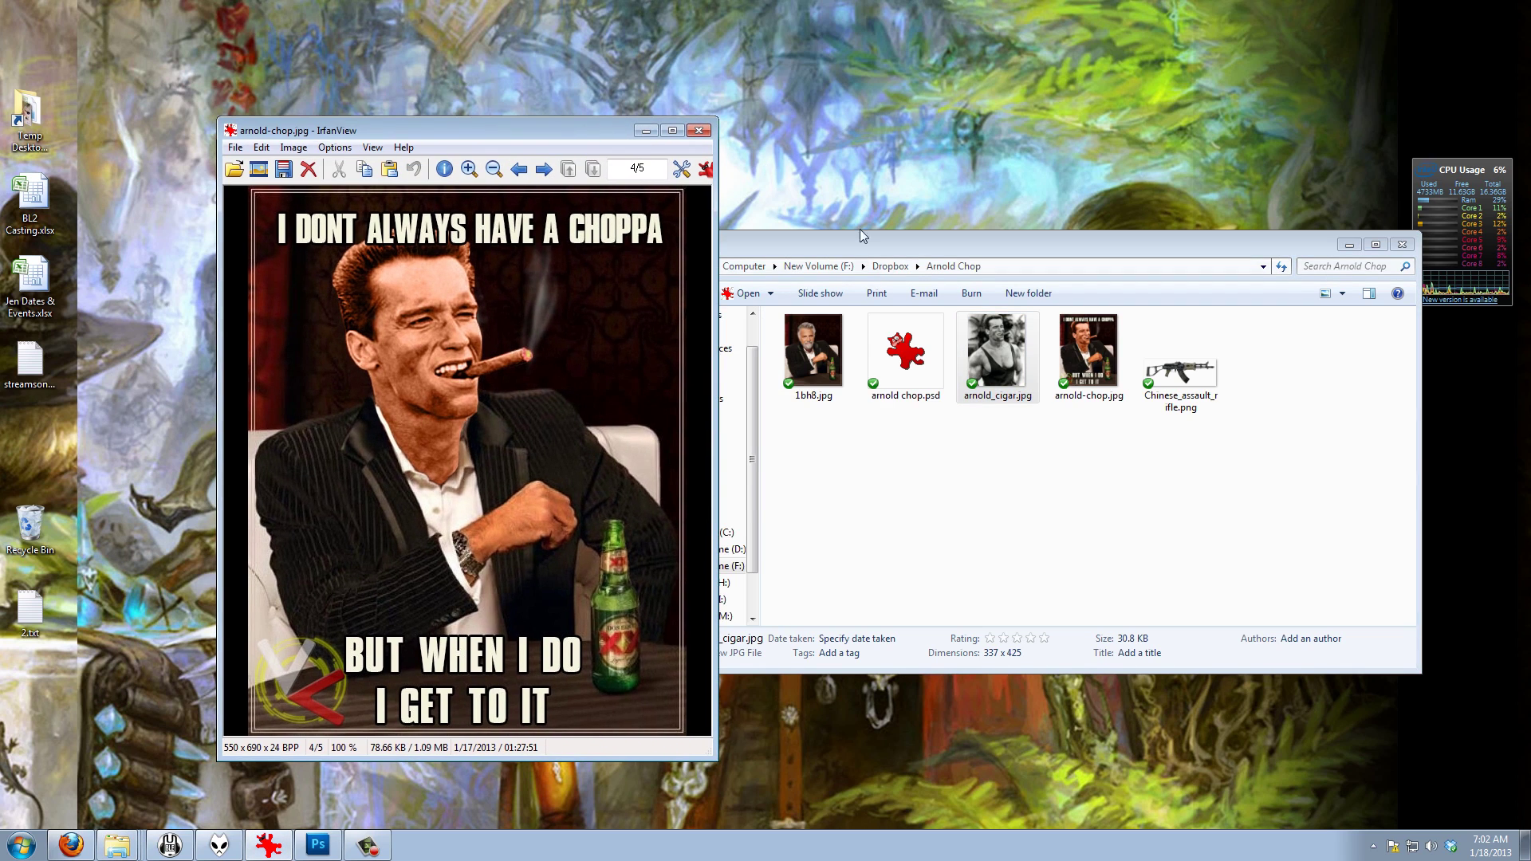
left_click_drag(489, 139, 516, 117)
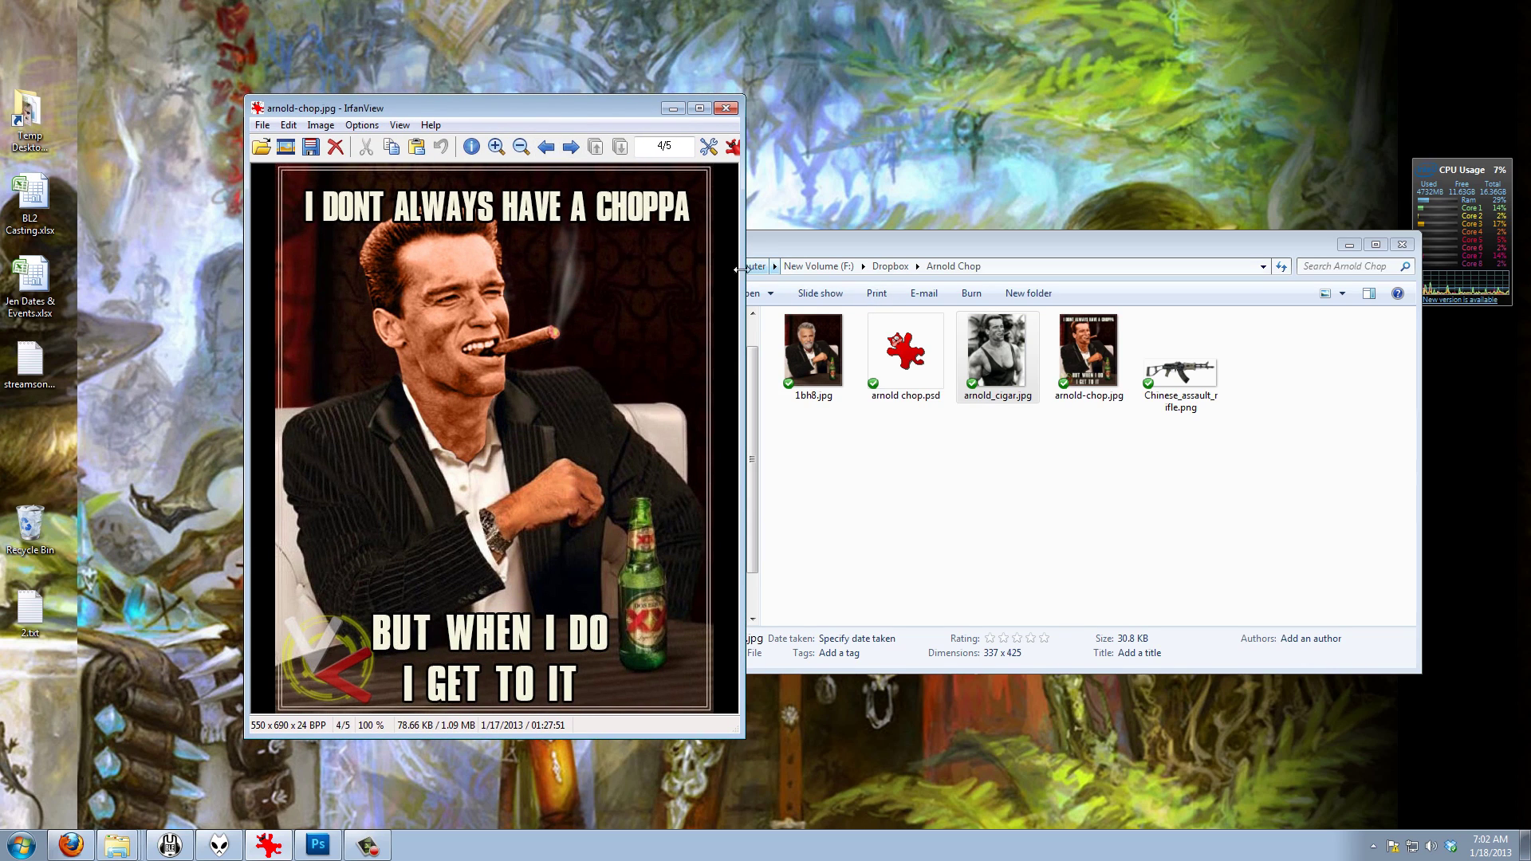
left_click(726, 108)
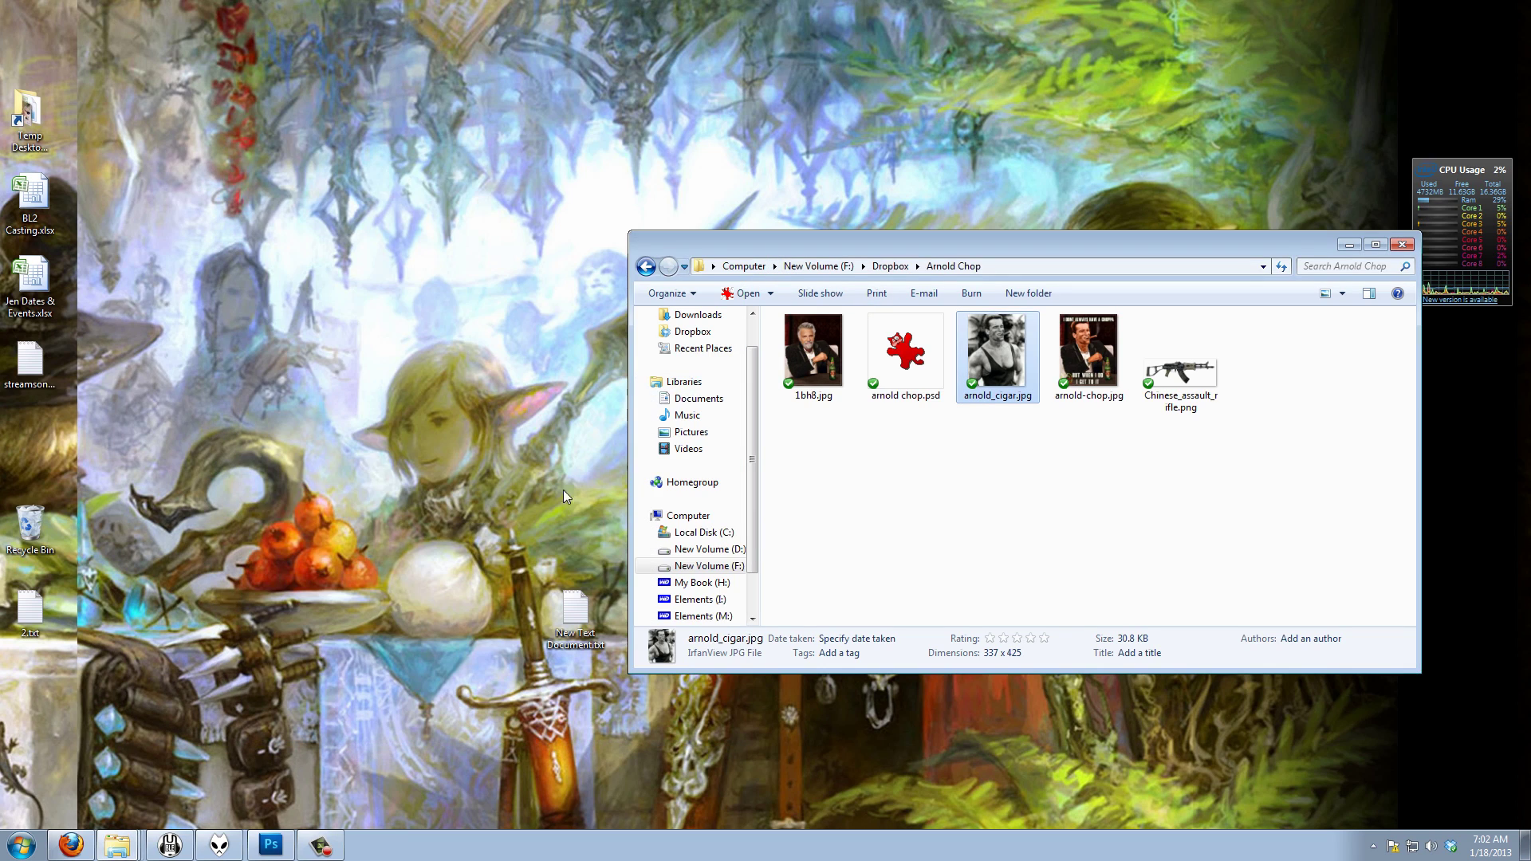
left_click(272, 854)
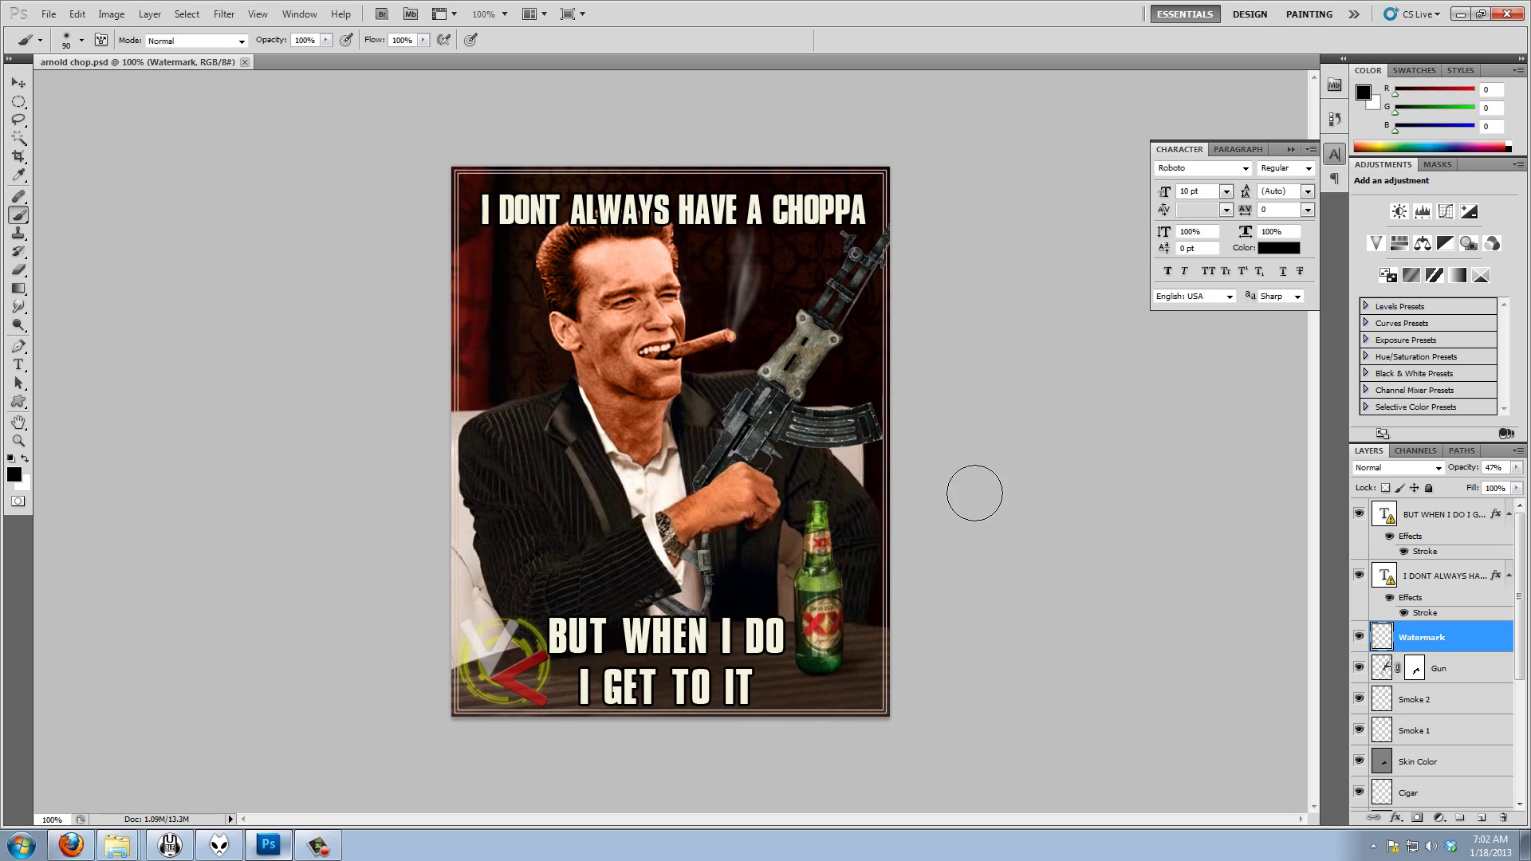
Hide all the text, watermark, gun, smoke, color and Arnold layers so only the Original layer shows
left_click_drag(1520, 640, 1520, 753)
left_click(1359, 764)
left_click(1358, 732)
left_click(1359, 733)
left_click_drag(1359, 672, 1359, 733)
left_click_drag(1361, 647, 1359, 518)
scroll(1500, 599, "up", 3)
scroll(1507, 594, "up", 3)
left_click_drag(1359, 670, 1360, 522)
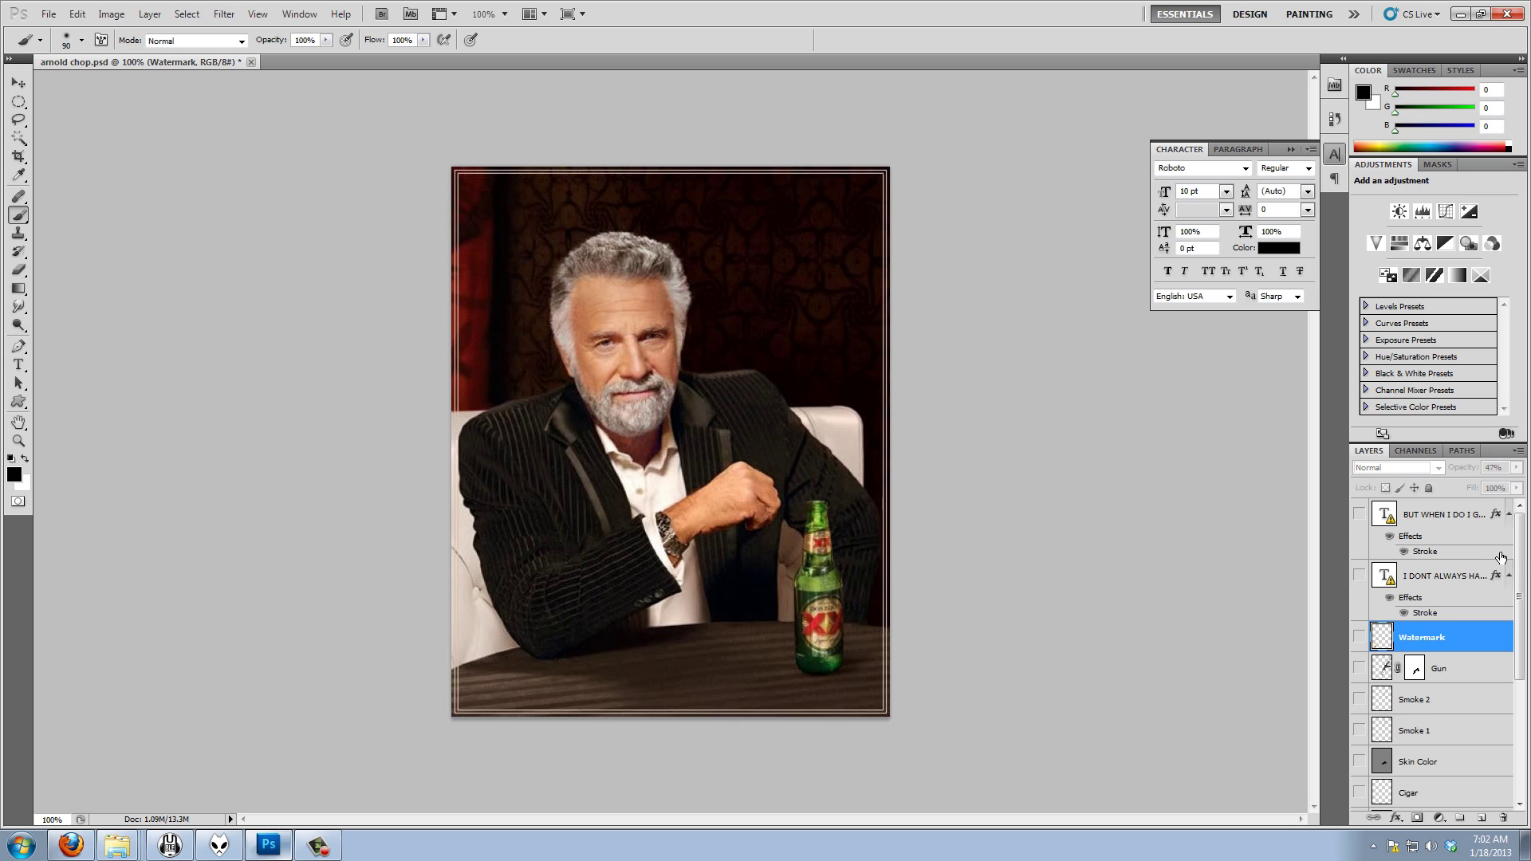
Place arnold_cigar.jpg from the Arnold Chop folder into the document as a new layer at 100% scale
left_click_drag(1522, 560, 1528, 732)
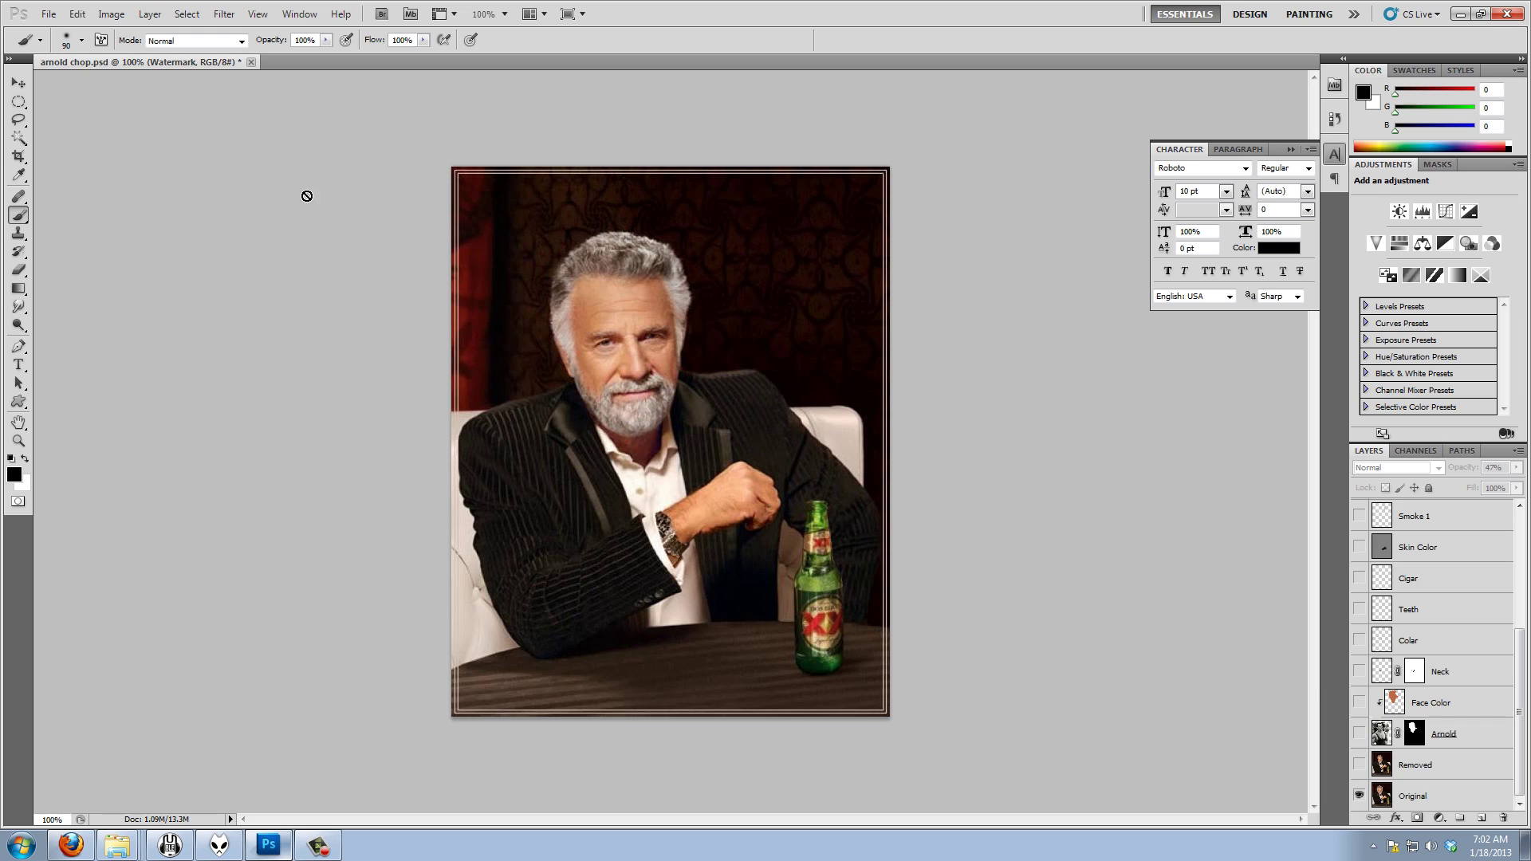
left_click(21, 845)
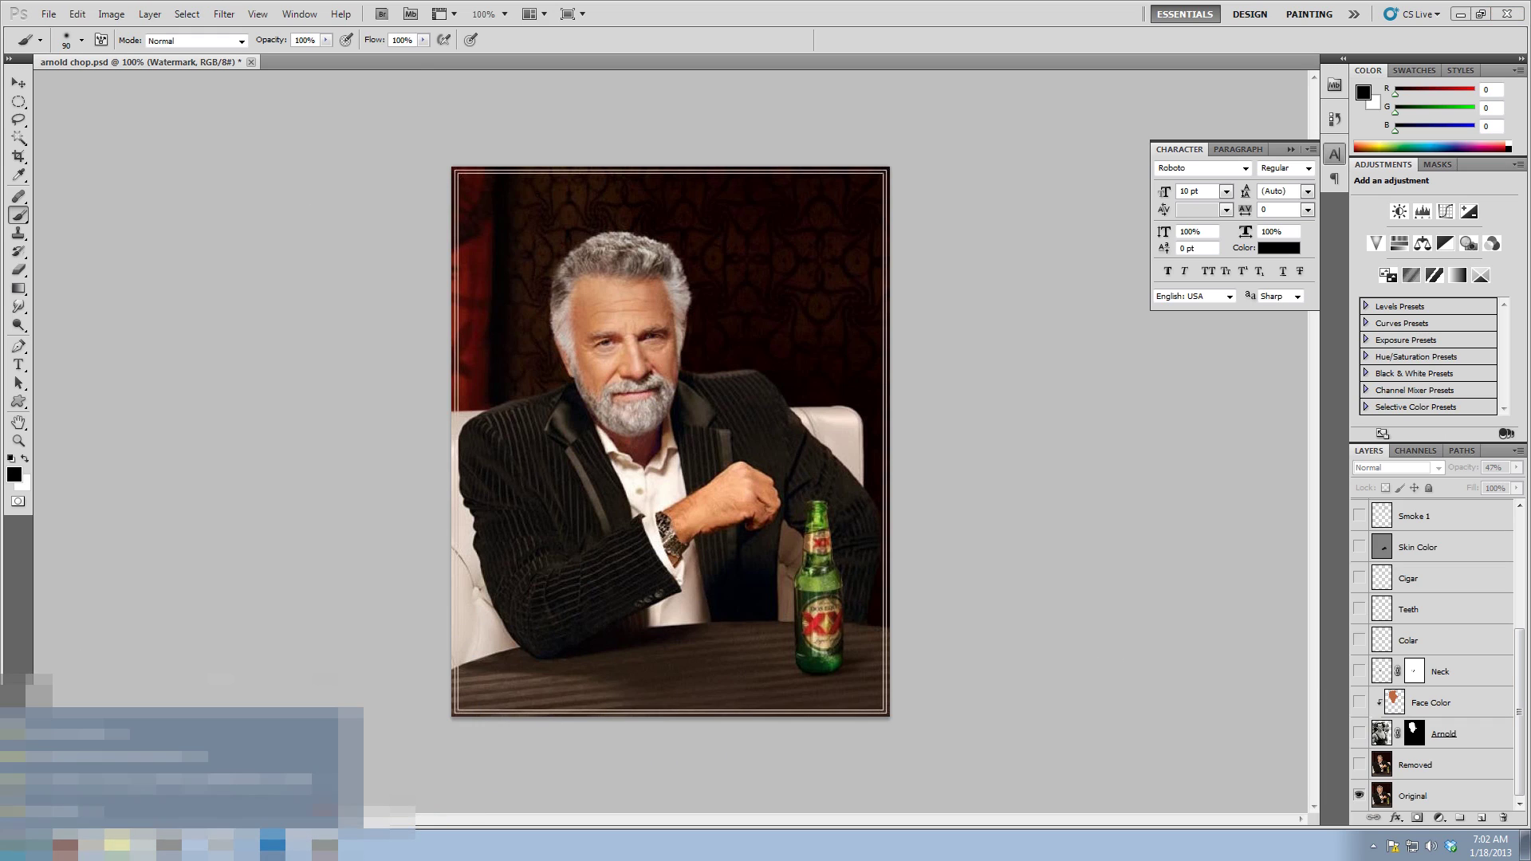
key("Return")
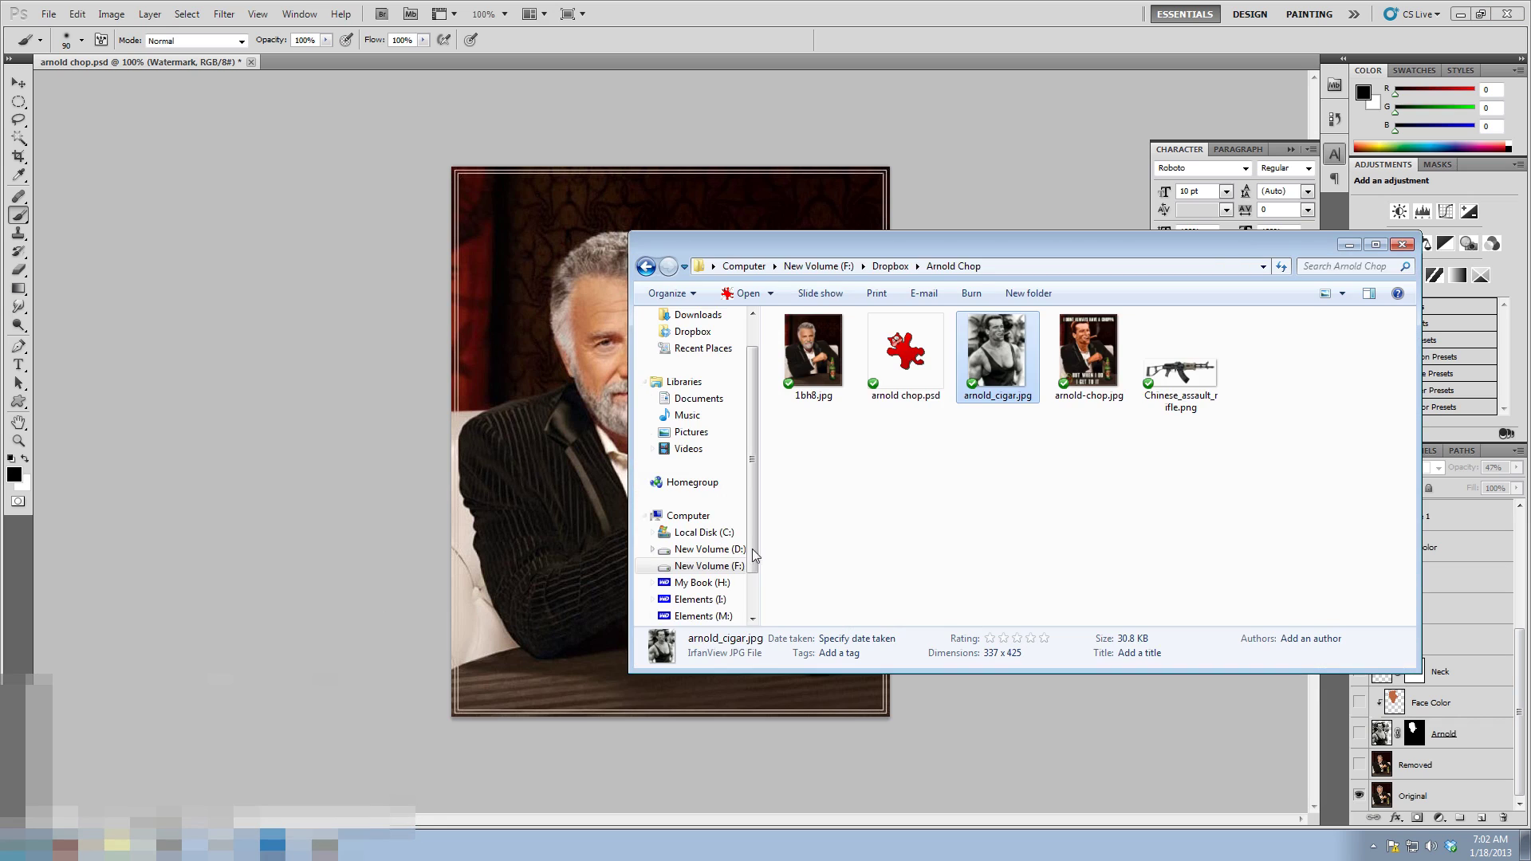
left_click_drag(997, 355, 351, 351)
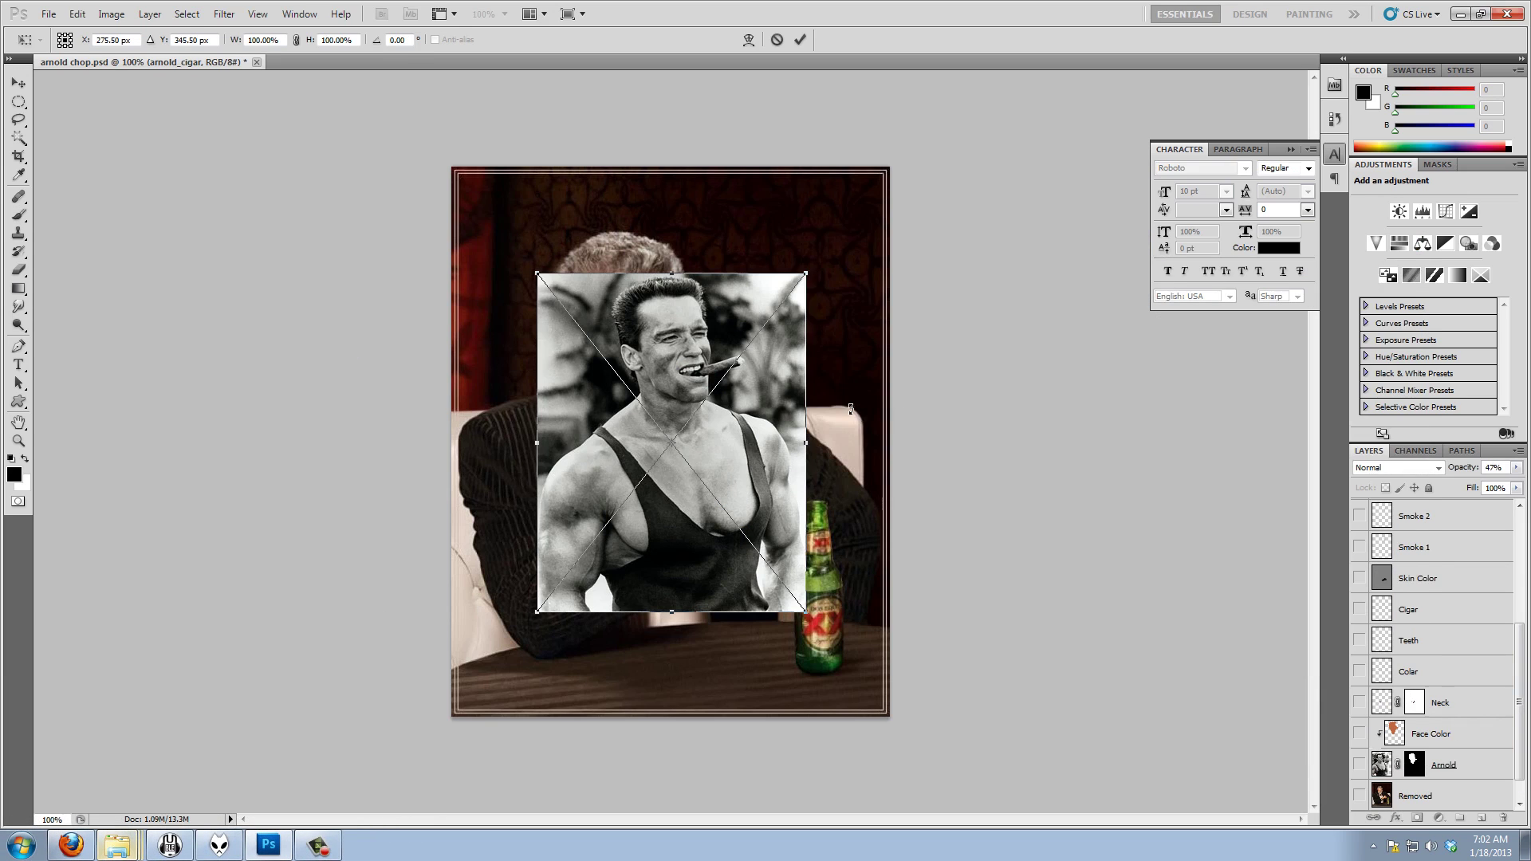
left_click(800, 39)
key("b")
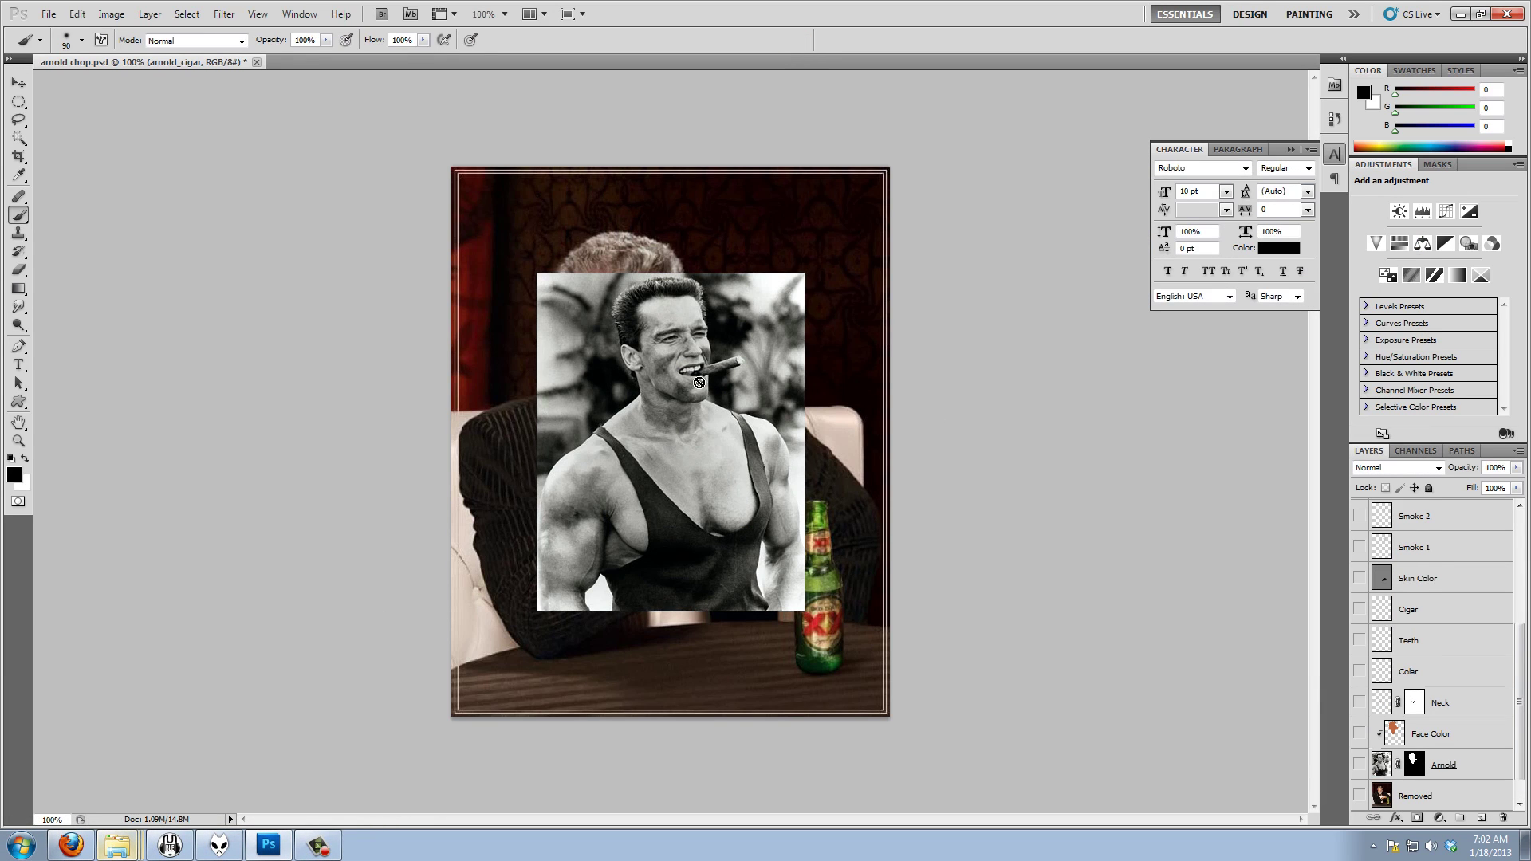
Trace a closed Pen tool path around the head, cigar and neck in the arnold_cigar picture
left_click(19, 347)
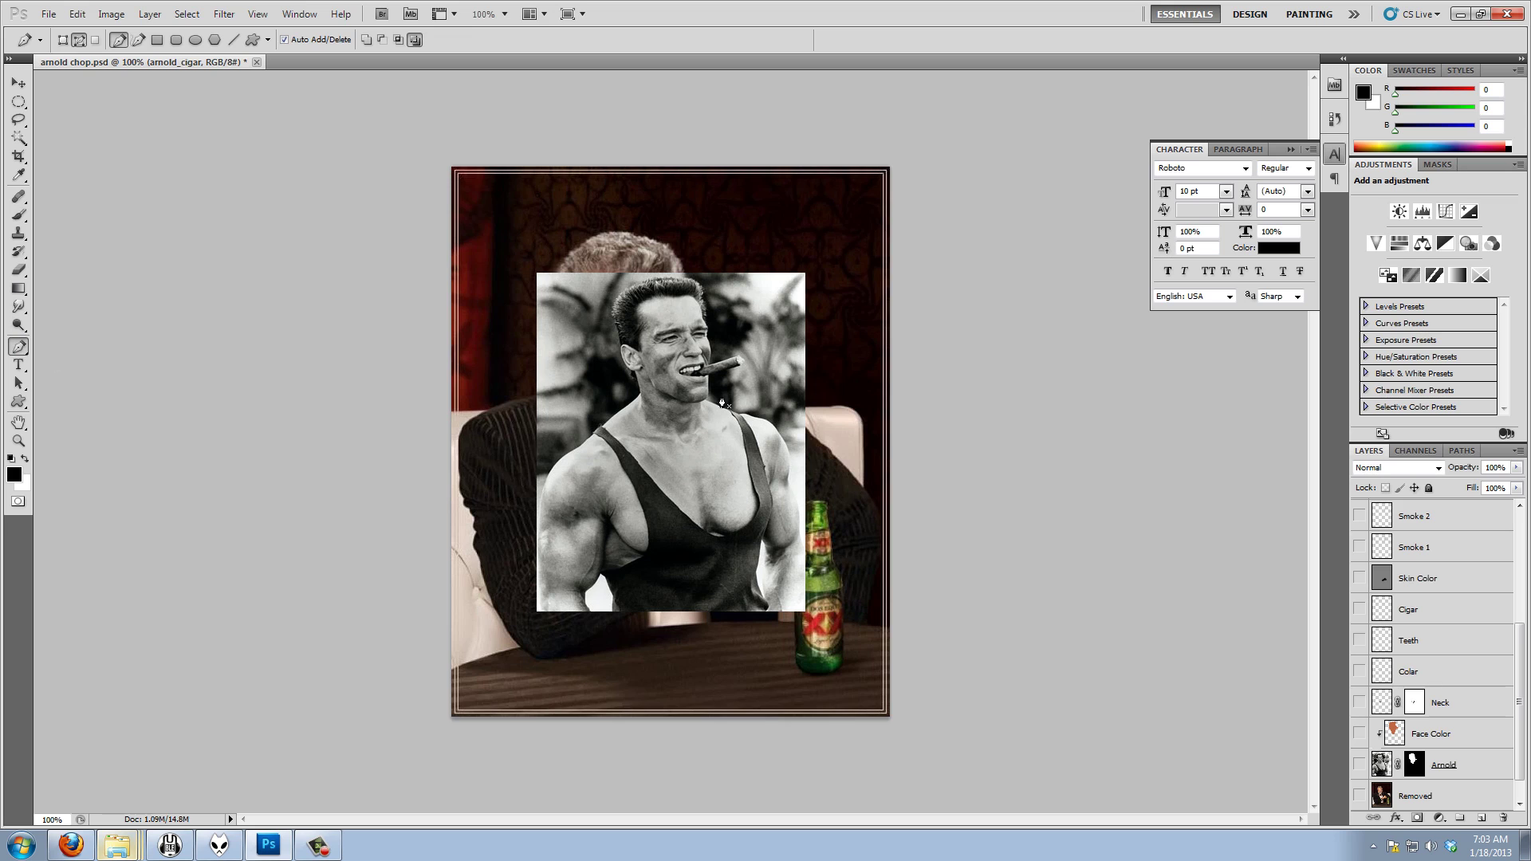
scroll(720, 403, "up", 5)
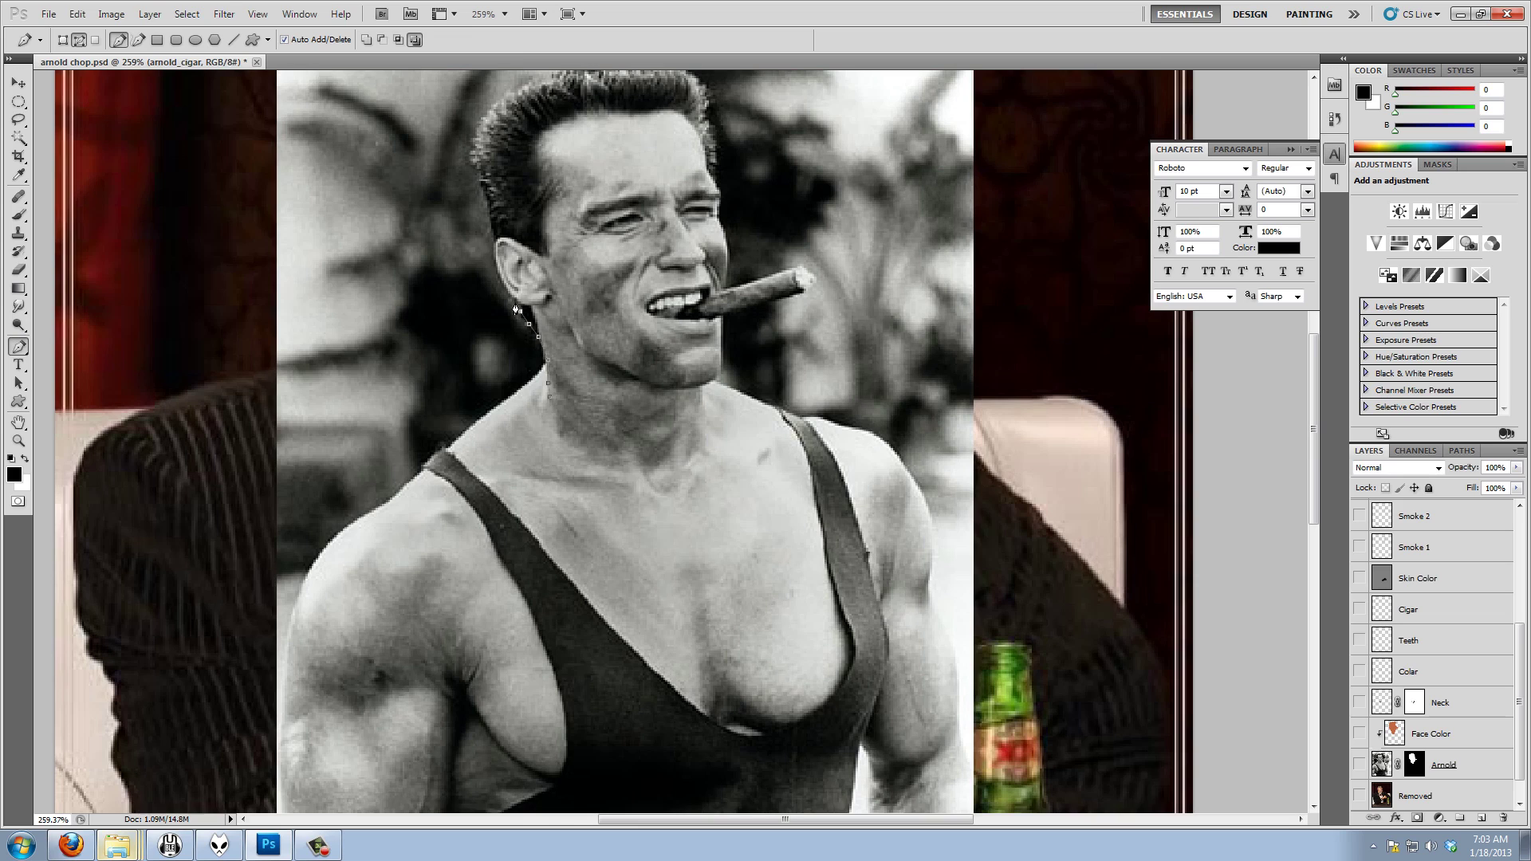
left_click(480, 196)
left_click(488, 125)
left_click_drag(519, 100, 513, 177)
left_click(513, 175)
left_click(613, 144)
left_click(685, 176)
left_click(705, 237)
left_click(723, 283)
left_click(721, 299)
left_click(721, 321)
left_click(739, 361)
left_click(775, 355)
left_click(799, 349)
left_click(813, 368)
left_click(772, 384)
left_click(726, 409)
left_click(723, 436)
left_click(709, 459)
left_click(701, 498)
left_click(690, 521)
left_click(646, 539)
left_click(591, 539)
left_click(563, 531)
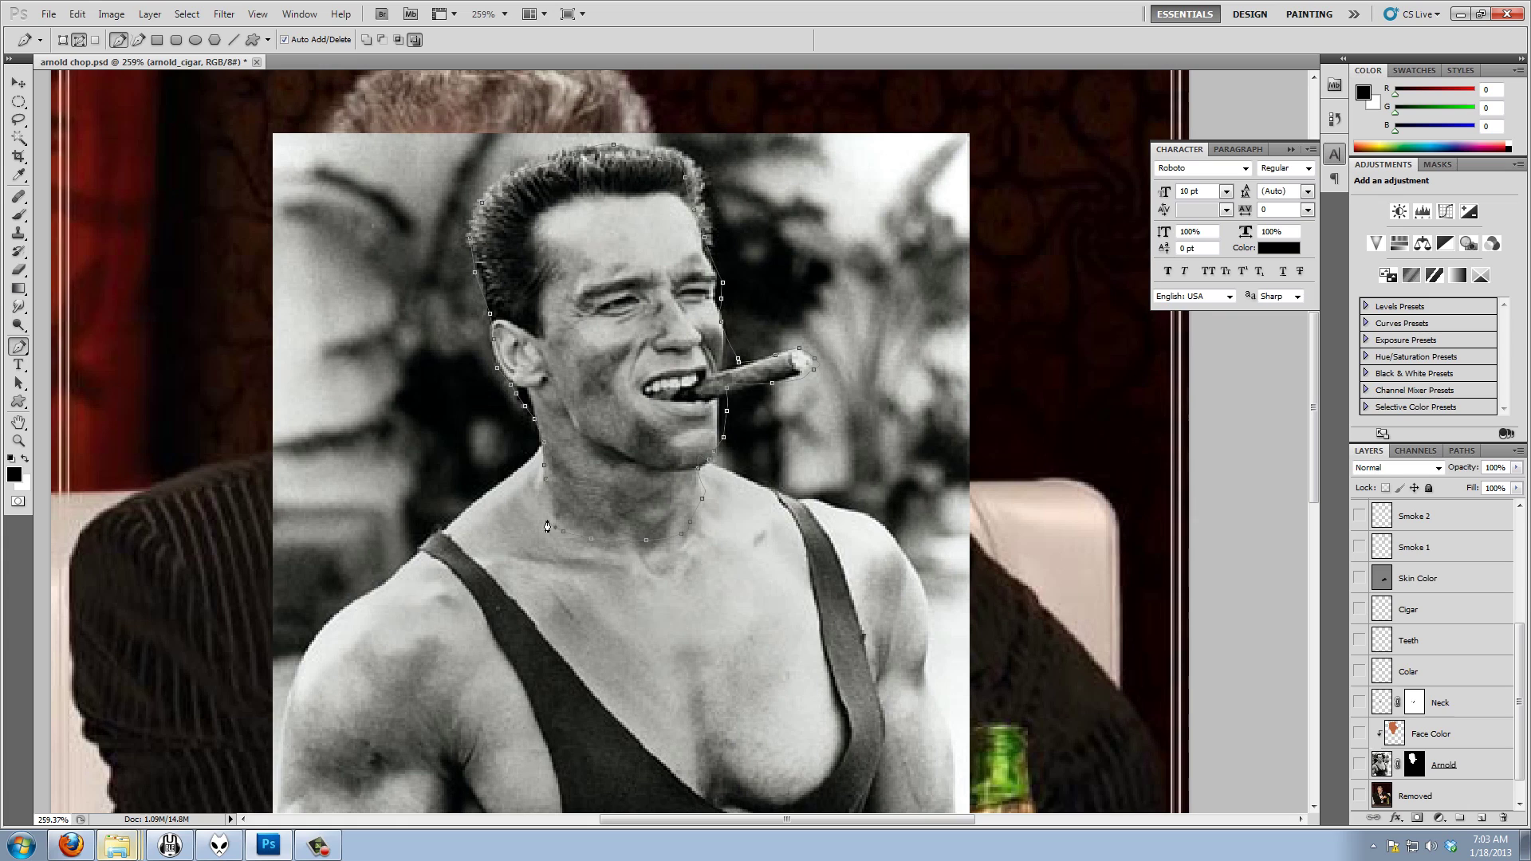
left_click(544, 478)
Convert the work path into a selection and use it to mask the arnold_cigar layer
left_click(1463, 451)
right_click(1404, 476)
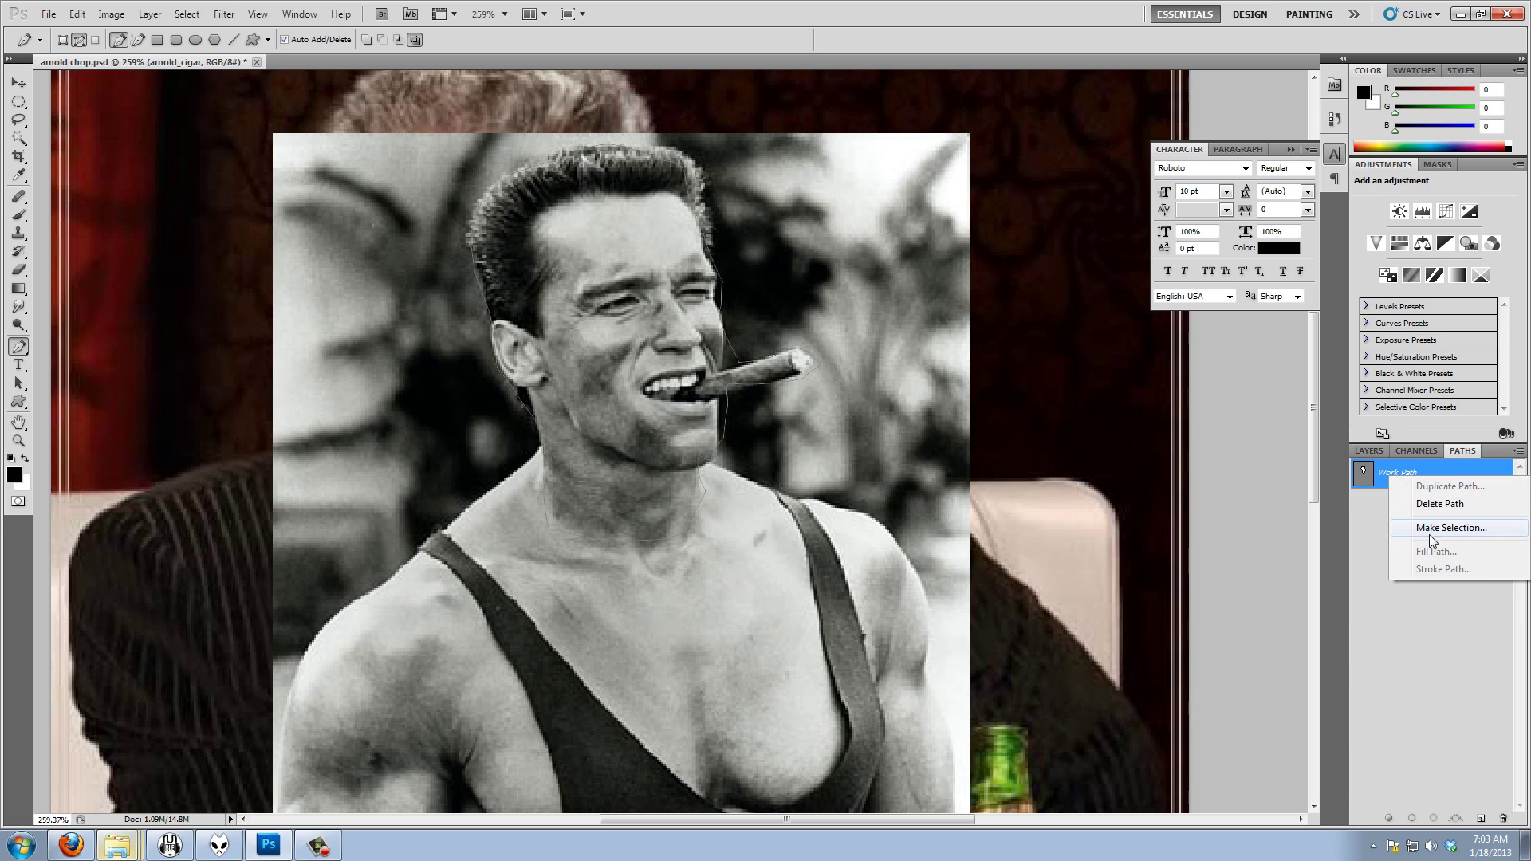
left_click(1445, 527)
left_click(861, 428)
key("p")
left_click(1368, 451)
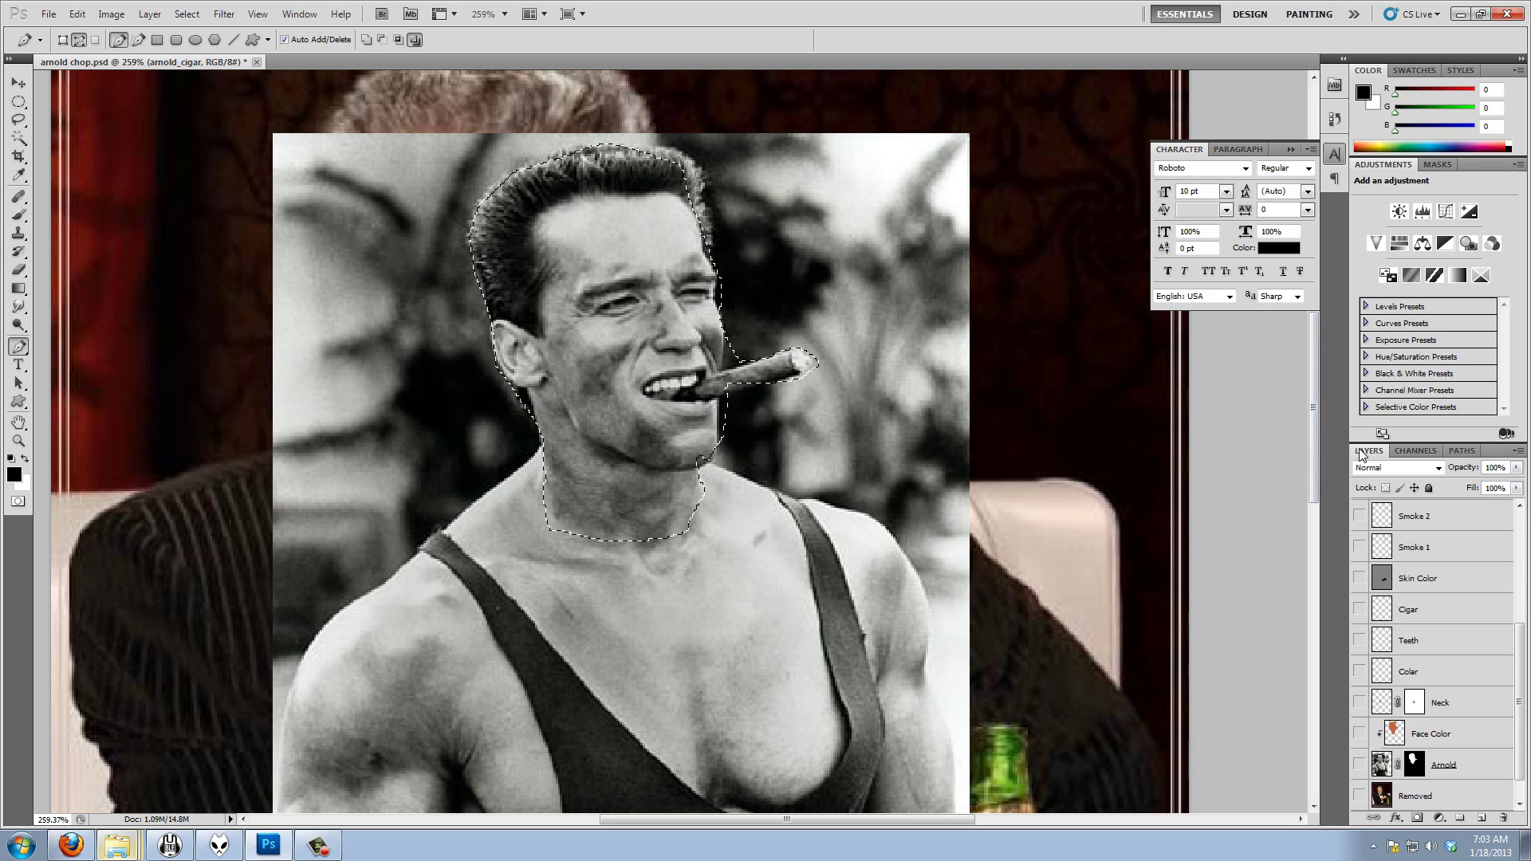
left_click(1417, 818)
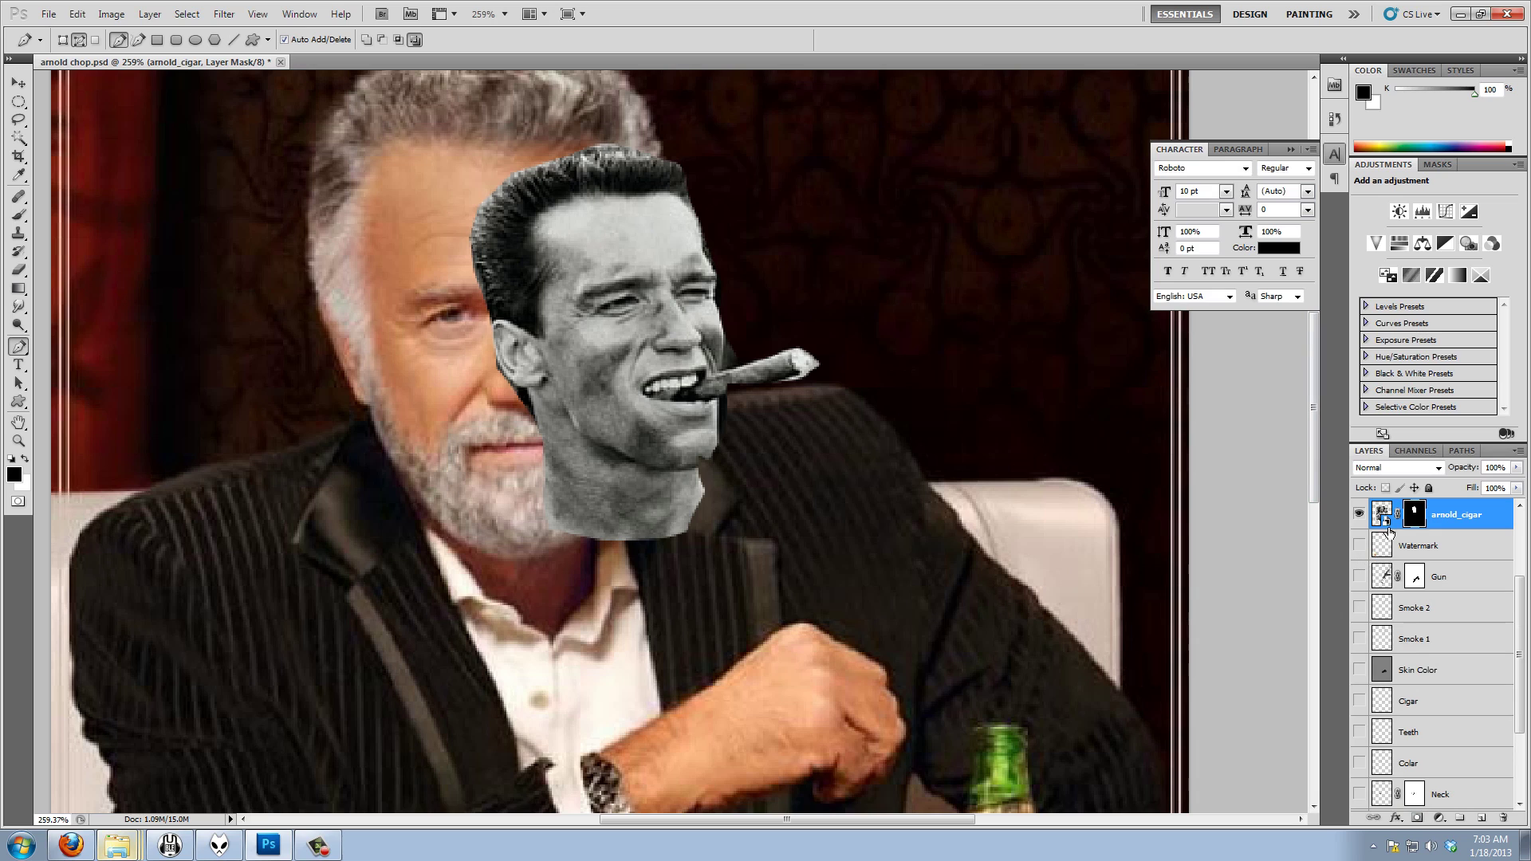
Shift the masked head slightly, and soften the neck's lower edge by painting black on the layer mask with a size 40 brush
left_click(19, 83)
left_click_drag(626, 358, 581, 365)
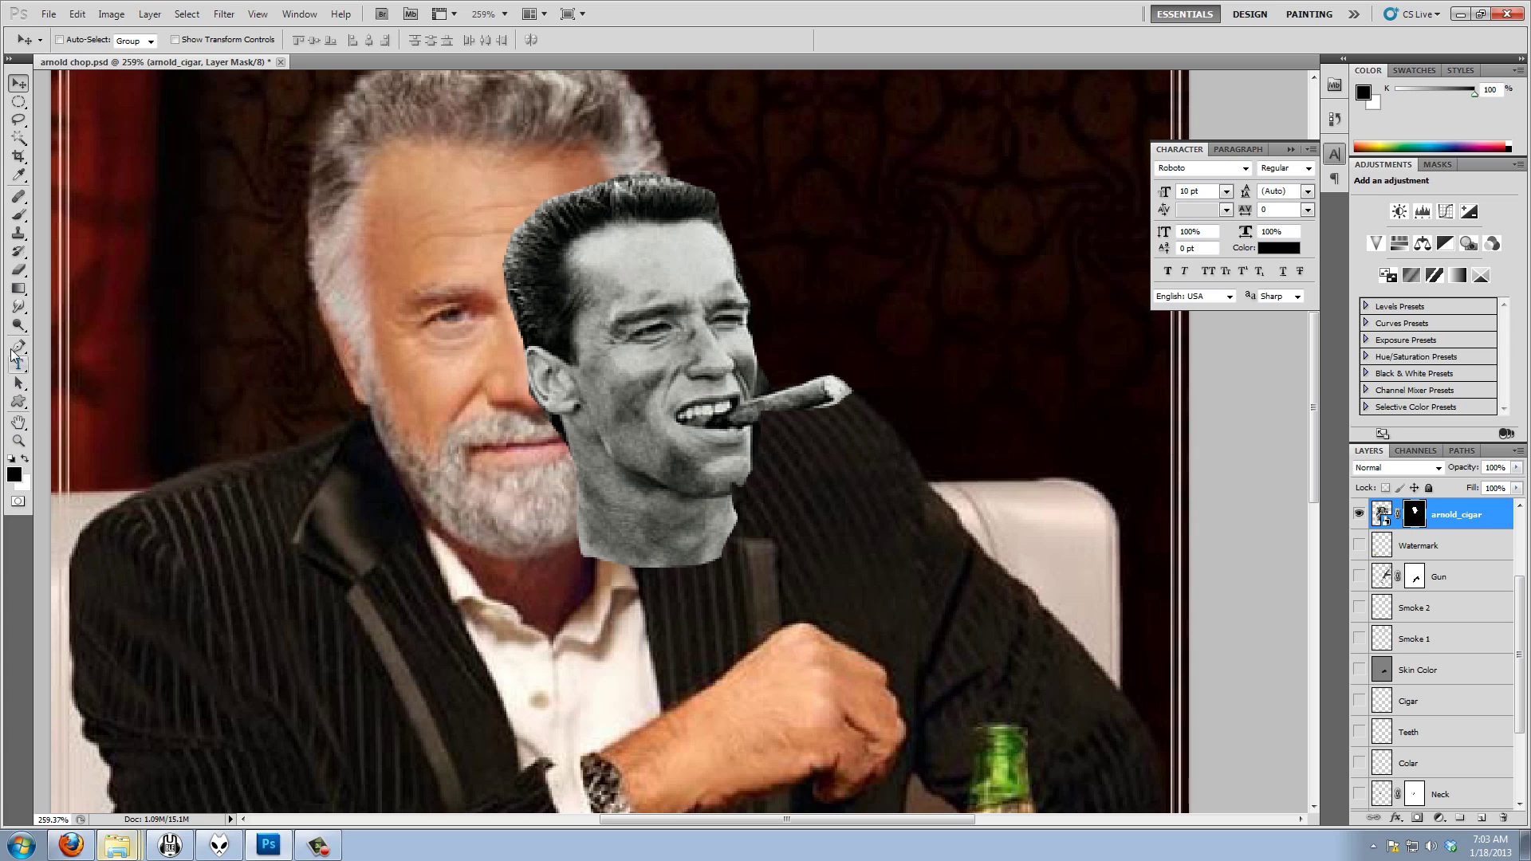
left_click(18, 215)
key("bracketleft")
key("bracketleft")
key("bracketleft")
key("bracketleft")
key("bracketleft")
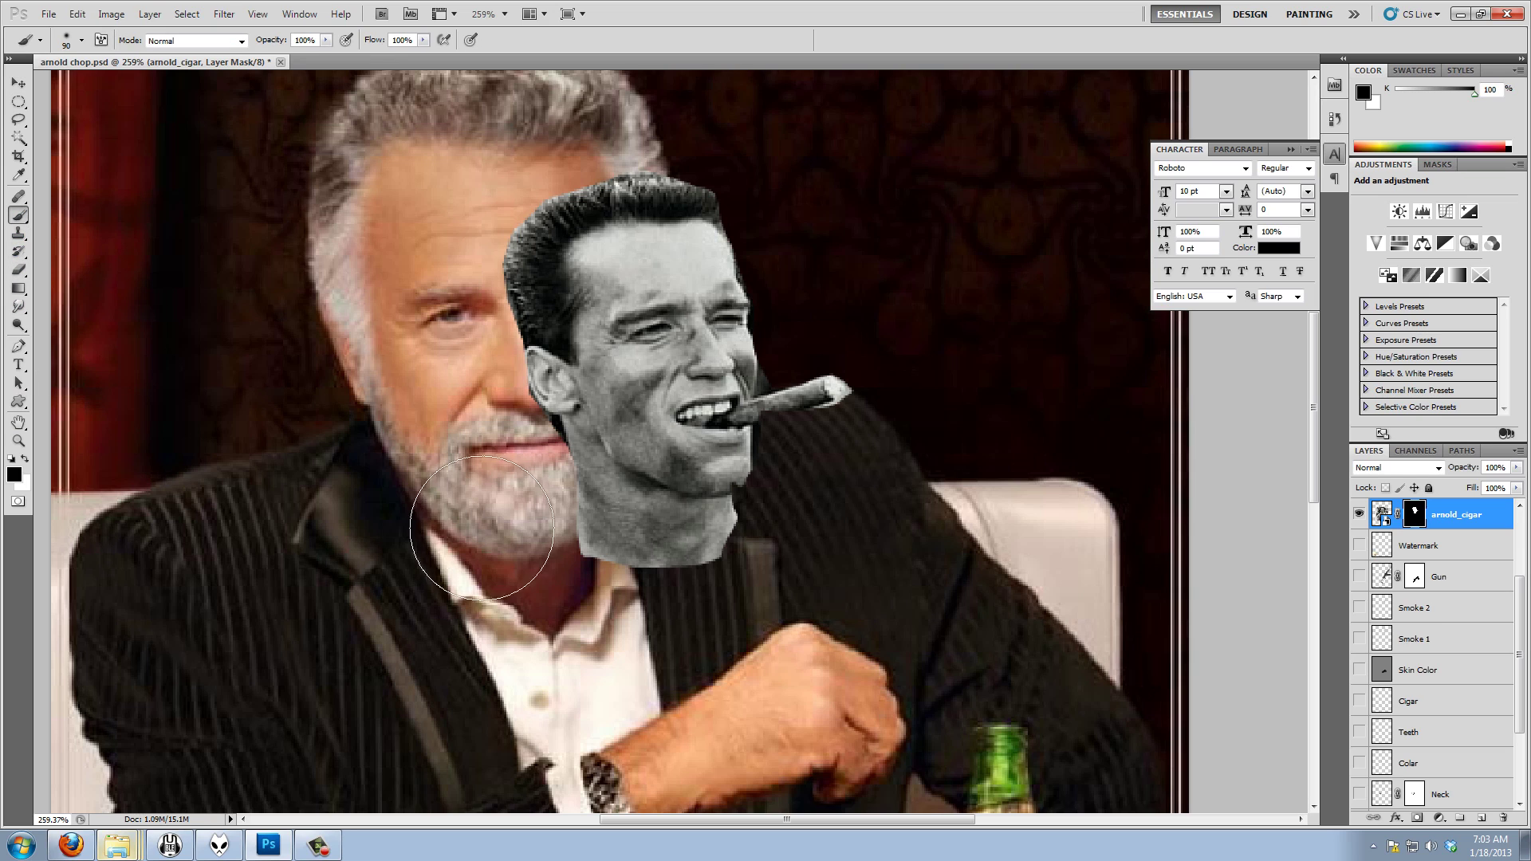
key("bracketleft")
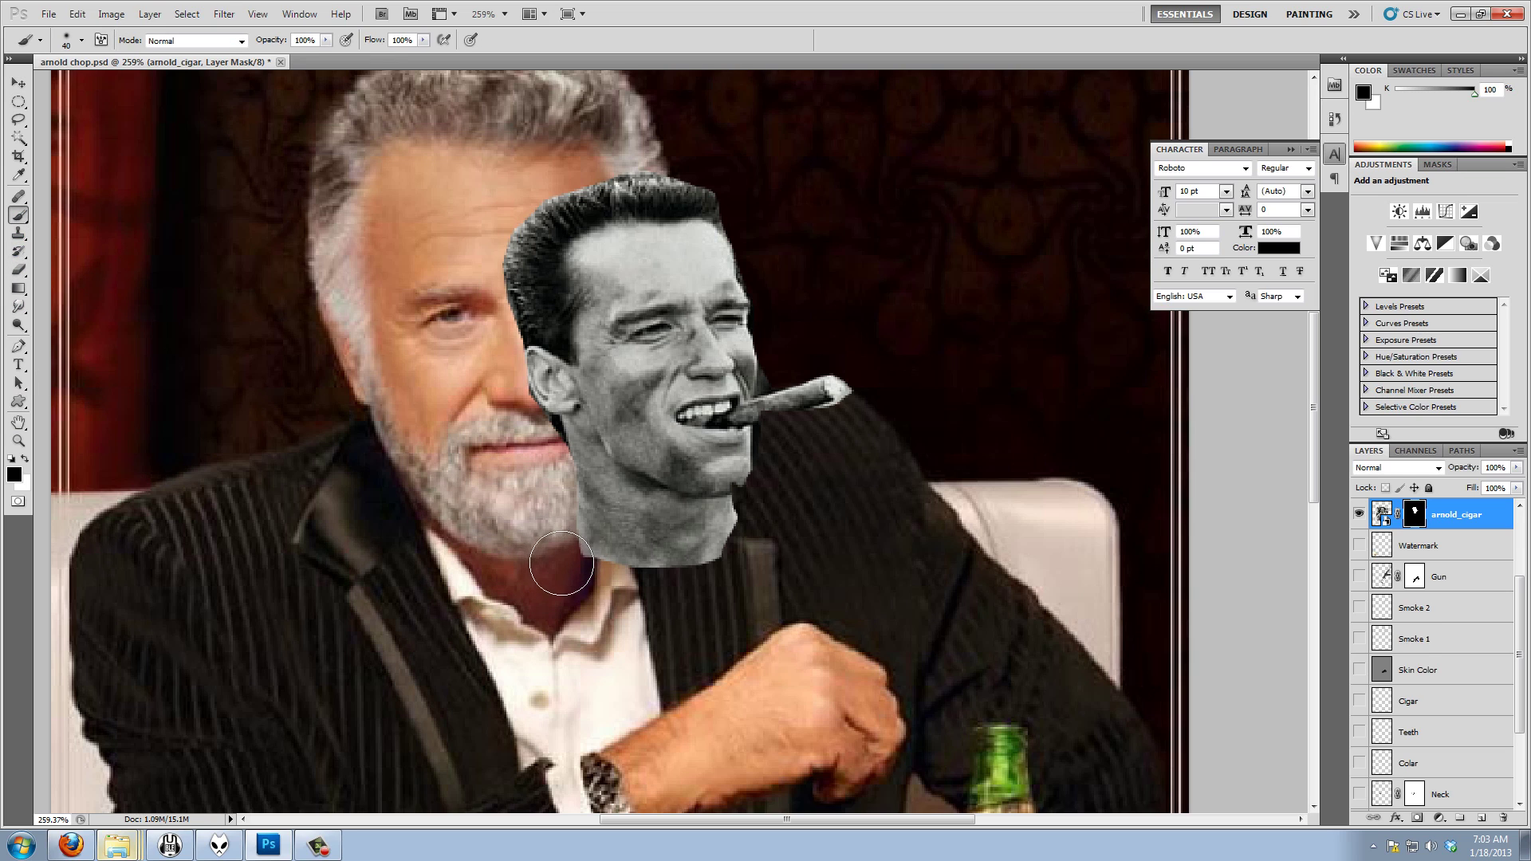
mouse_move(667, 588)
left_mouse_down()
mouse_move(713, 593)
mouse_move(746, 562)
left_mouse_up()
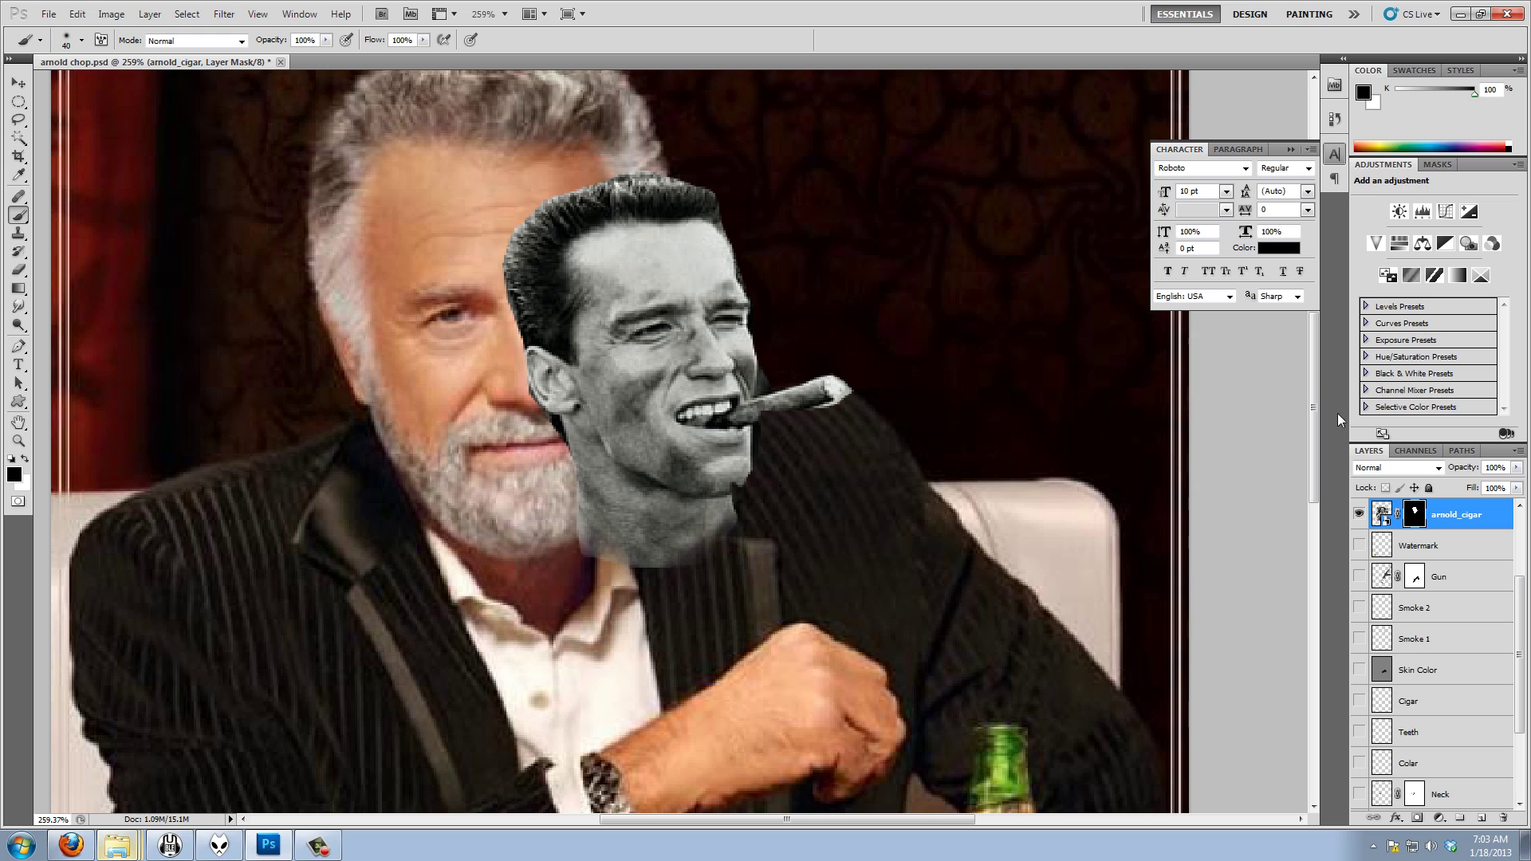
Delete the arnold_cigar layer, and show the prepared Arnold layer to examine the head's fit before hiding it again
left_click_drag(1483, 516, 1503, 818)
scroll(1522, 666, "down", 3)
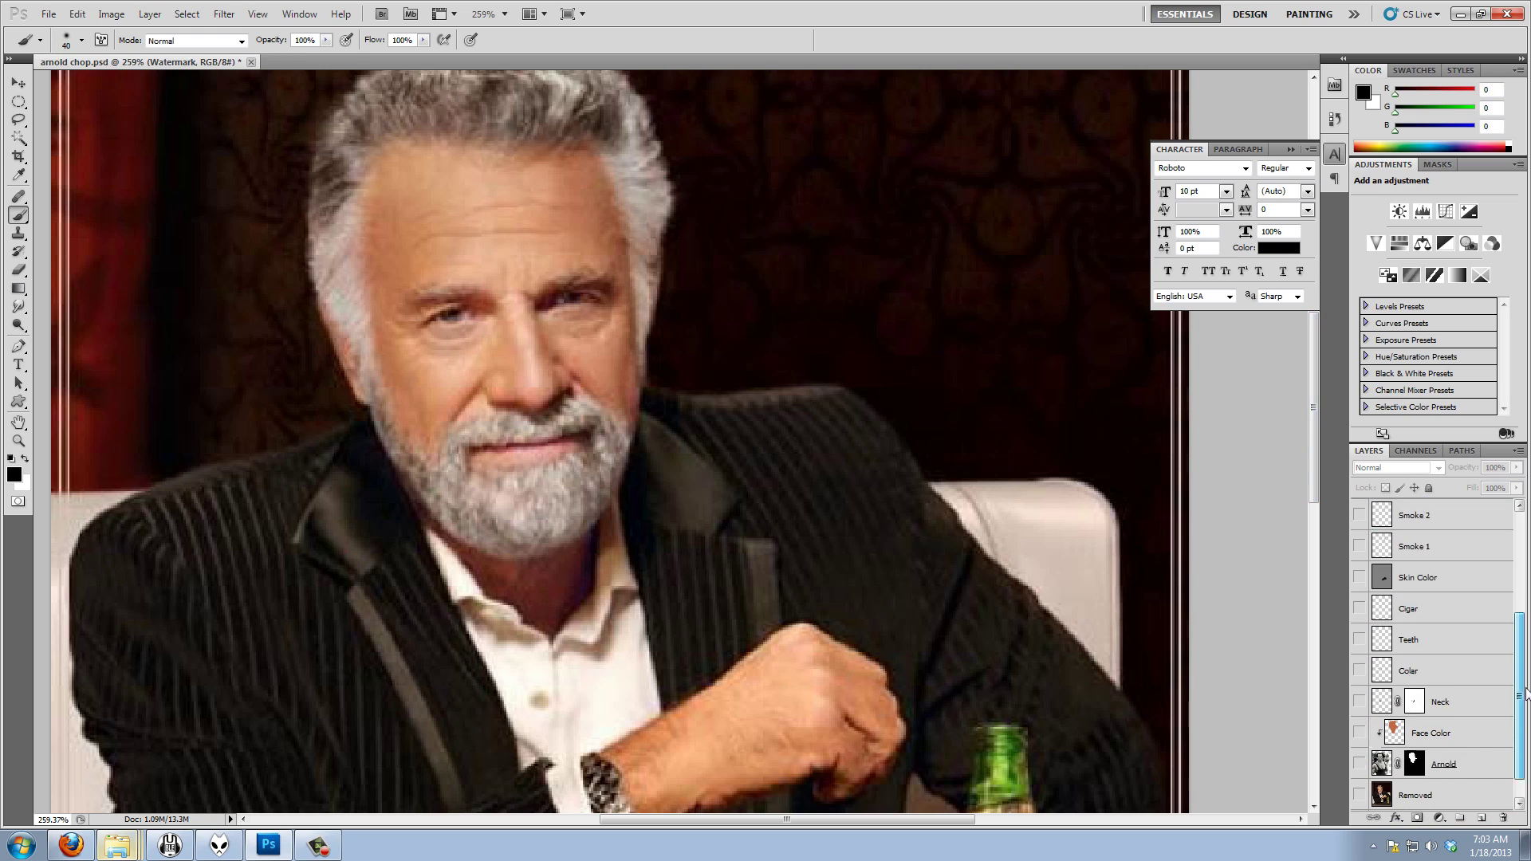
left_click(1359, 734)
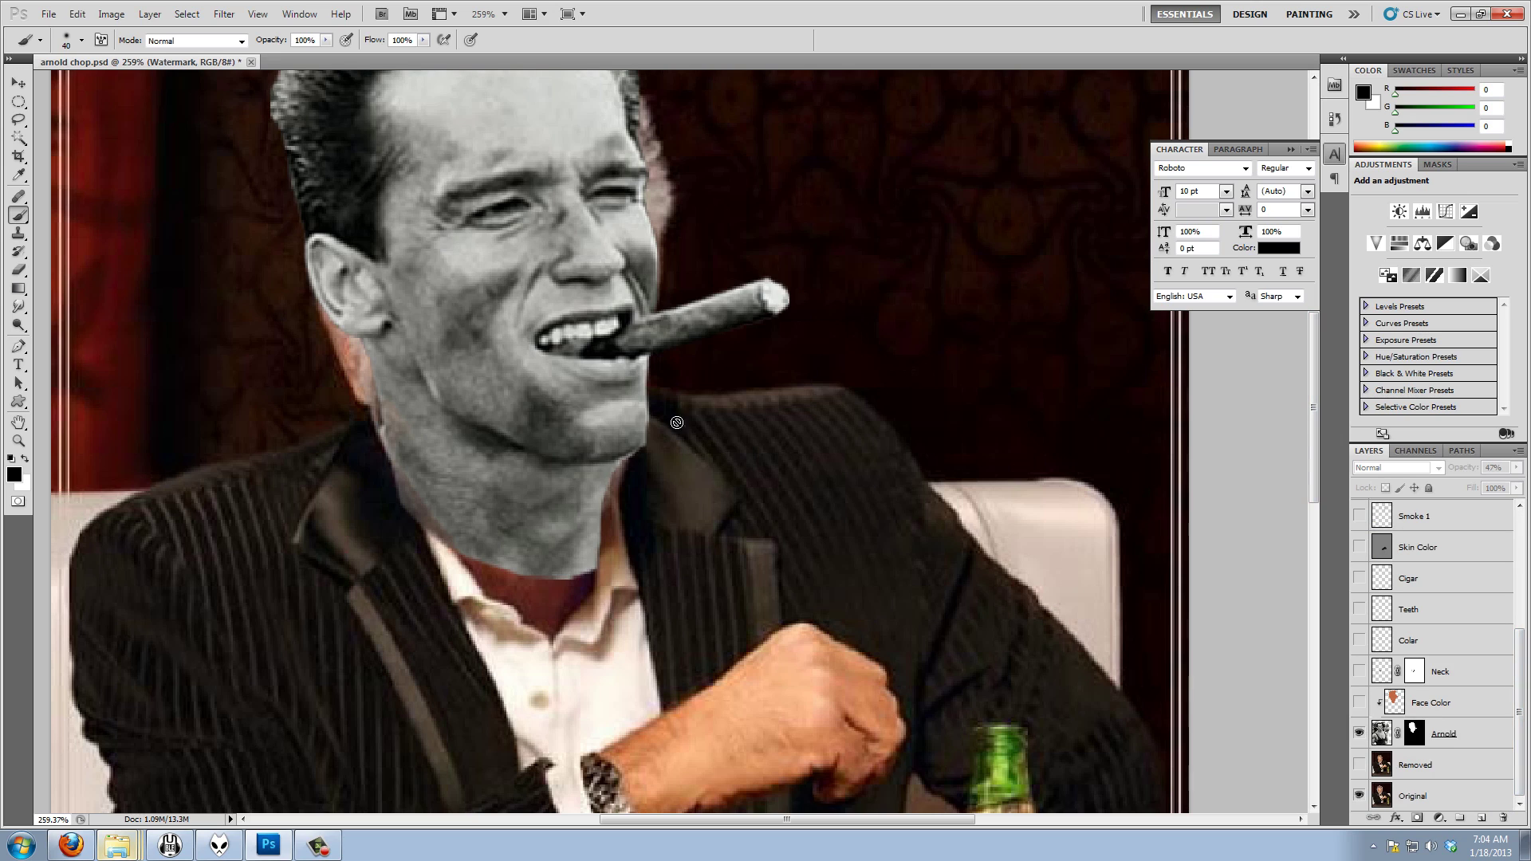
left_click_drag(909, 277, 912, 416)
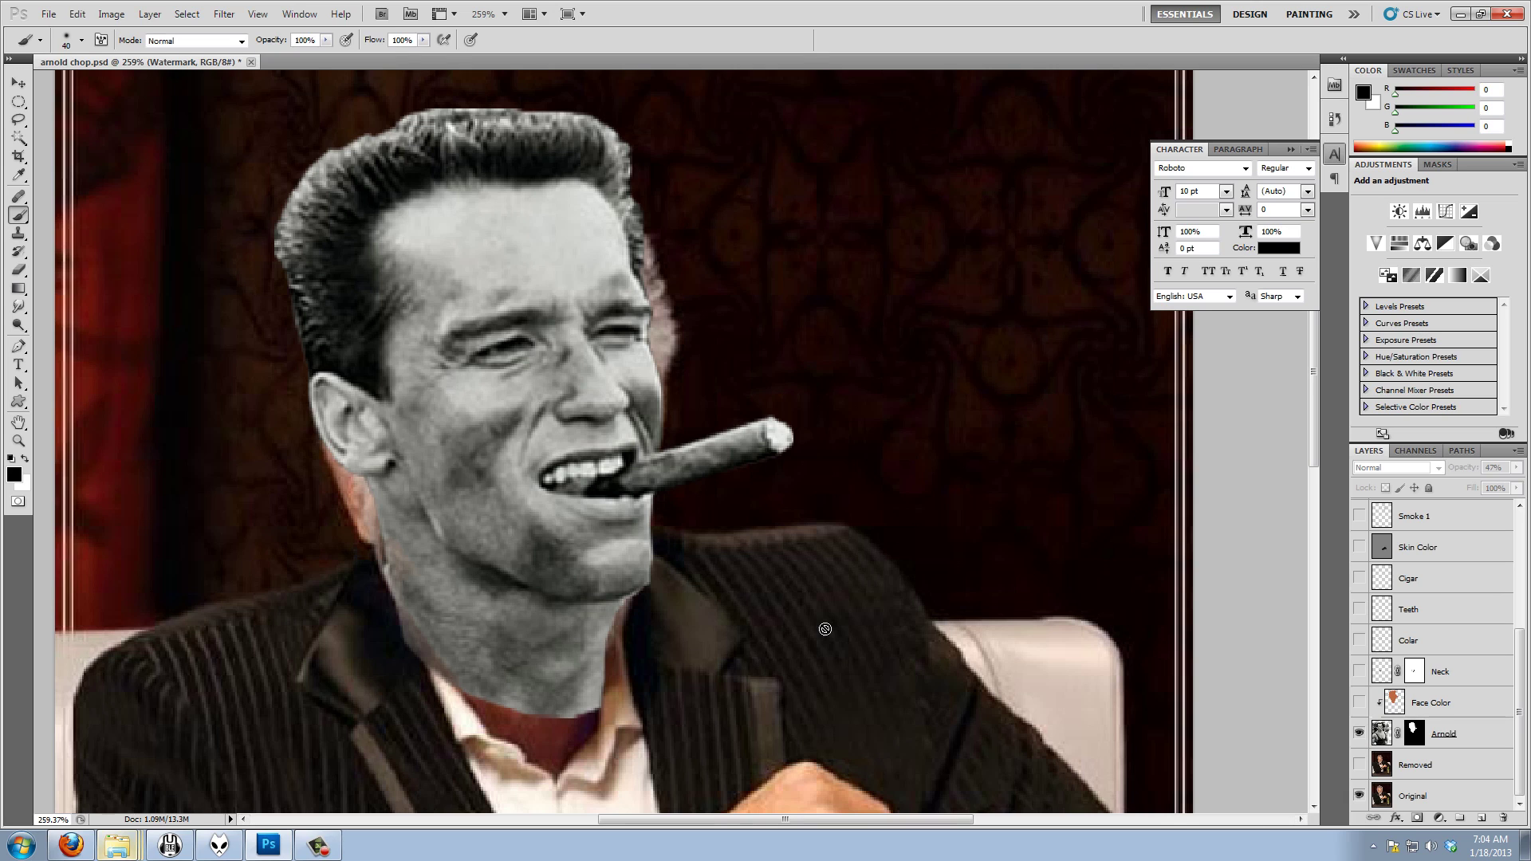
scroll(809, 597, "down", 3)
scroll(808, 597, "down", 1)
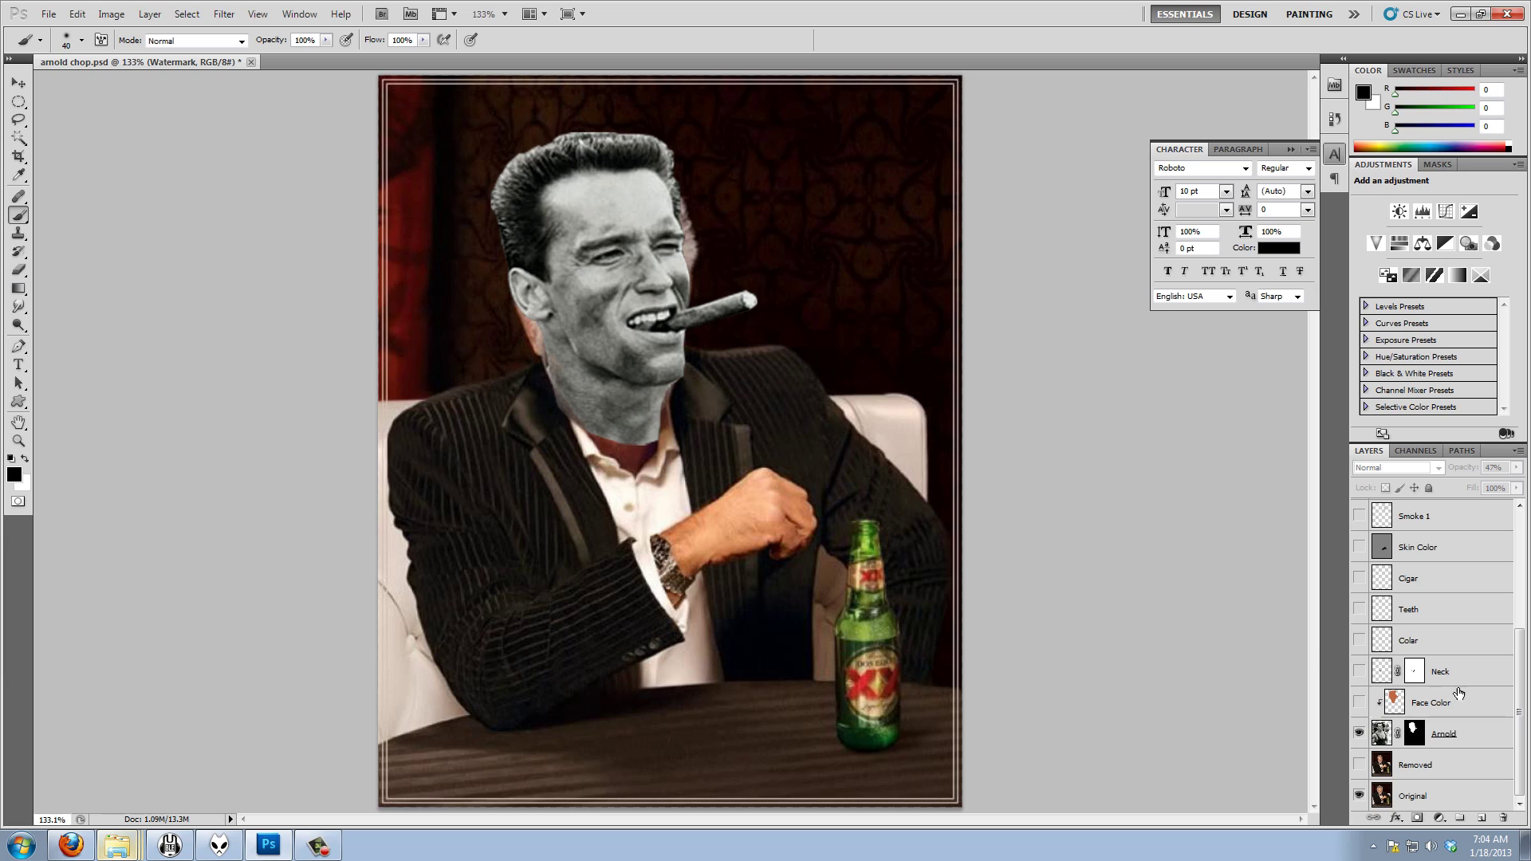
left_click(1359, 733)
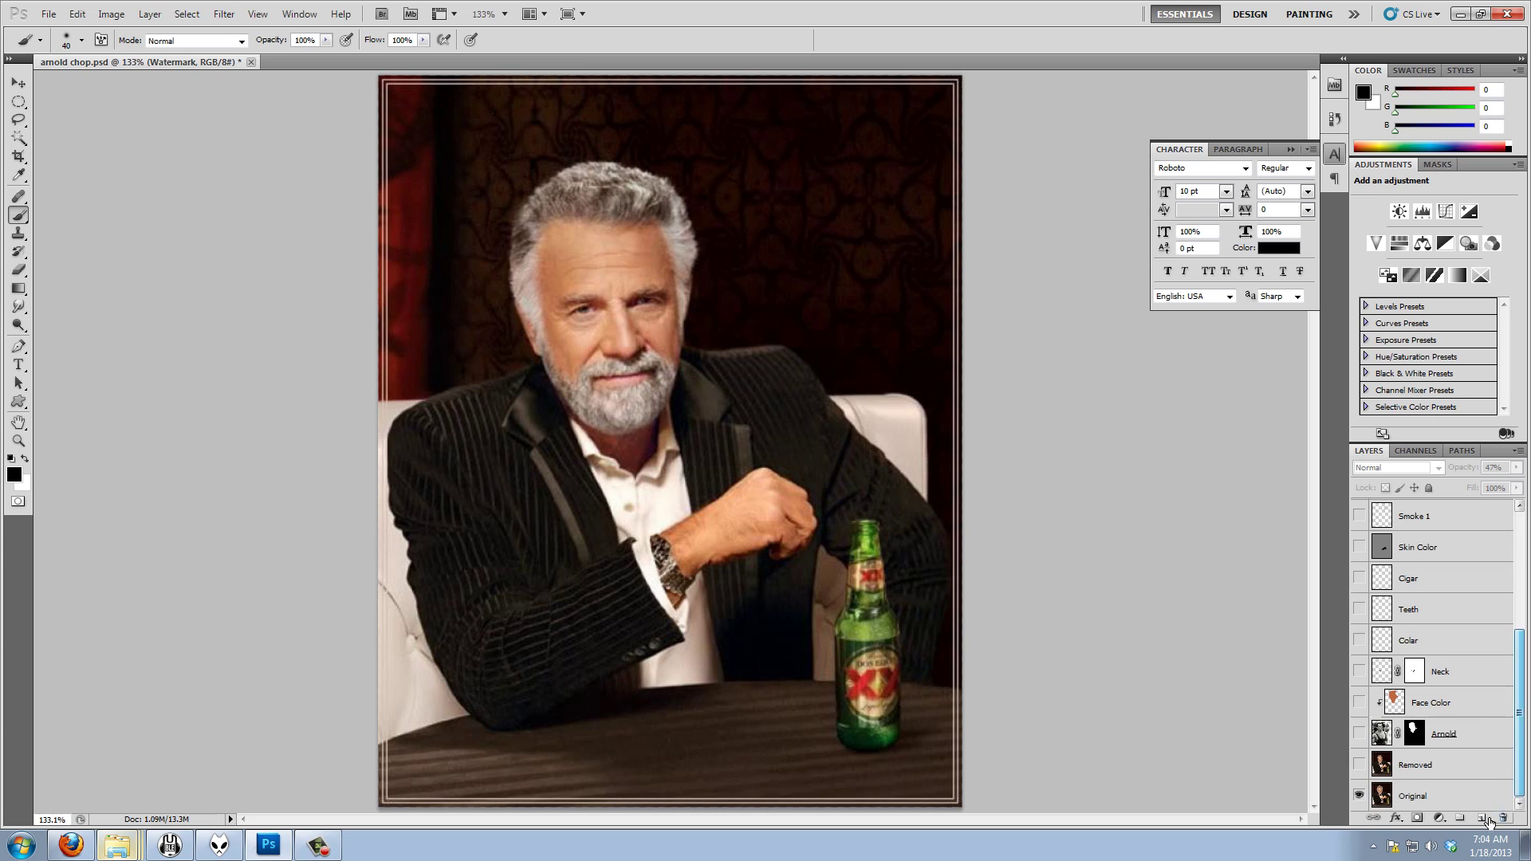
Duplicate the Original layer
left_click_drag(1484, 796, 1482, 817)
scroll(1519, 750, "down", 1)
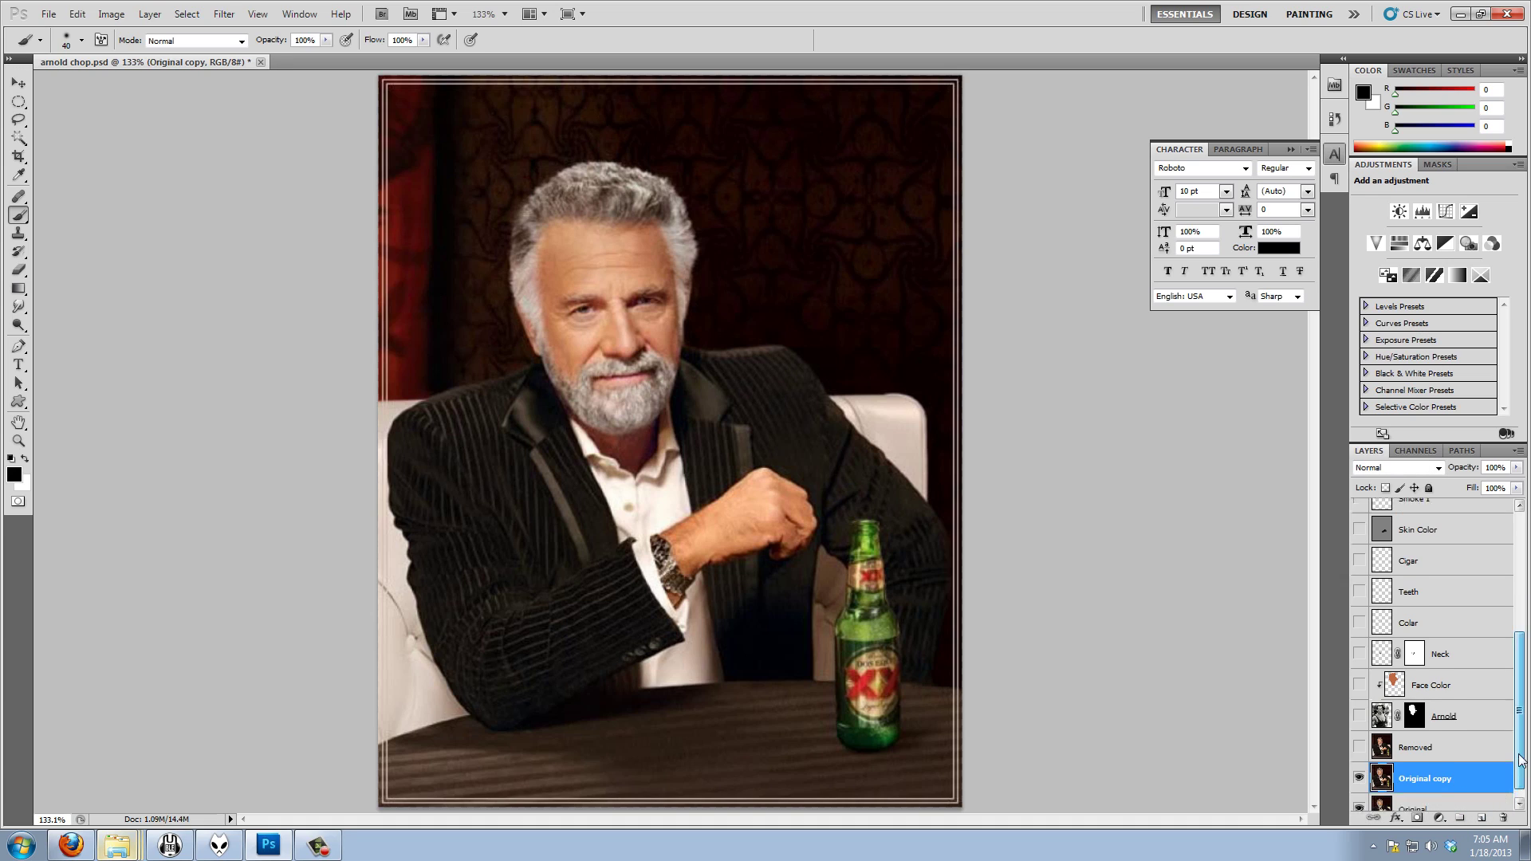
Clone dark background over the ear and hair along the left edge of the man's head with a size 25 Clone Stamp
left_click(18, 233)
scroll(475, 369, "up", 1)
scroll(474, 370, "up", 2)
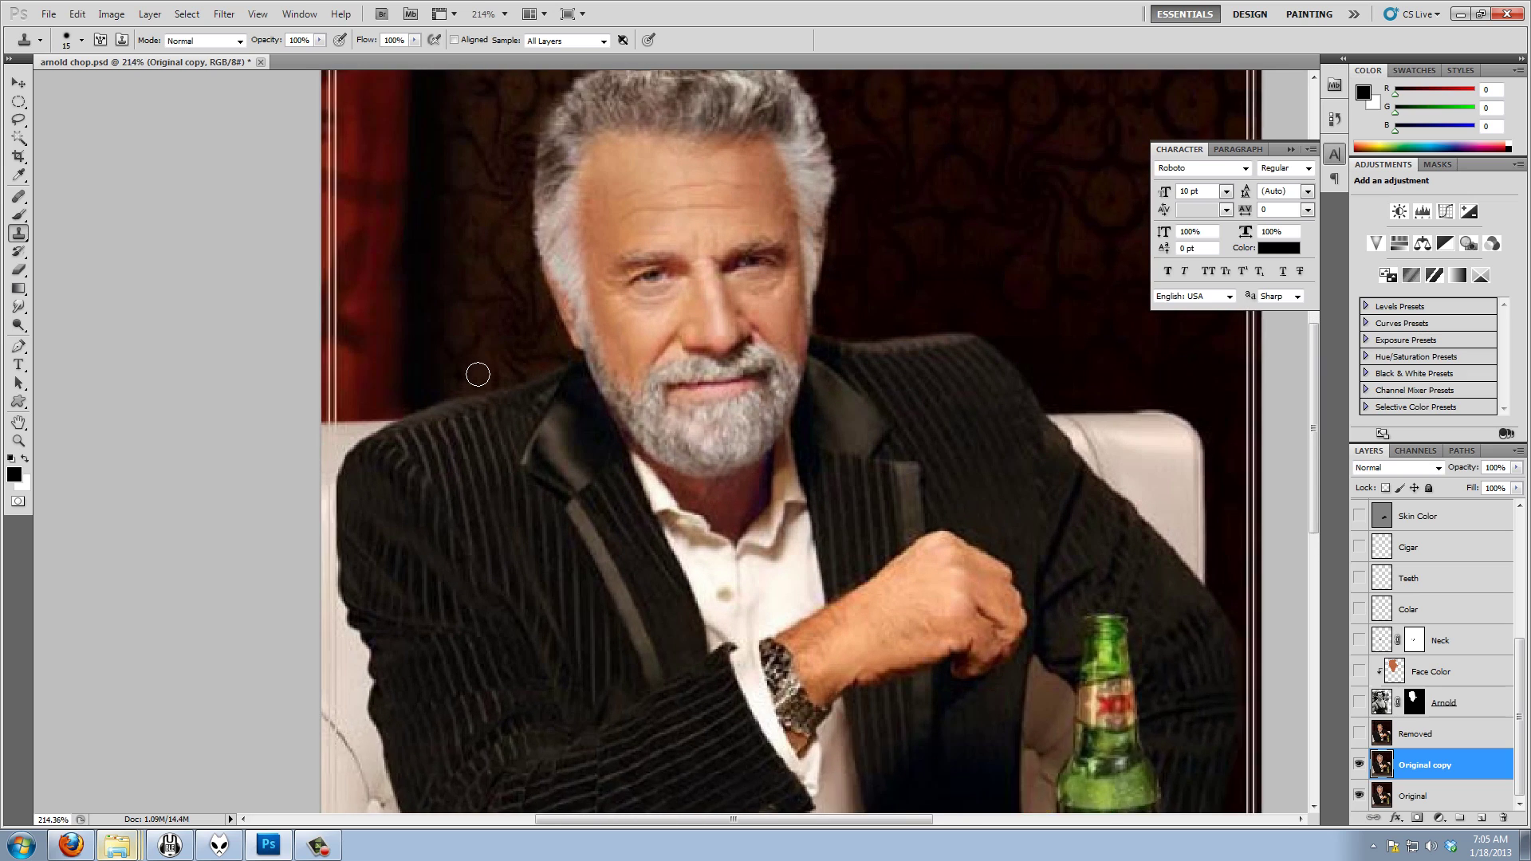
key("bracketright")
key("bracketright")
key("bracketright")
key("bracketleft")
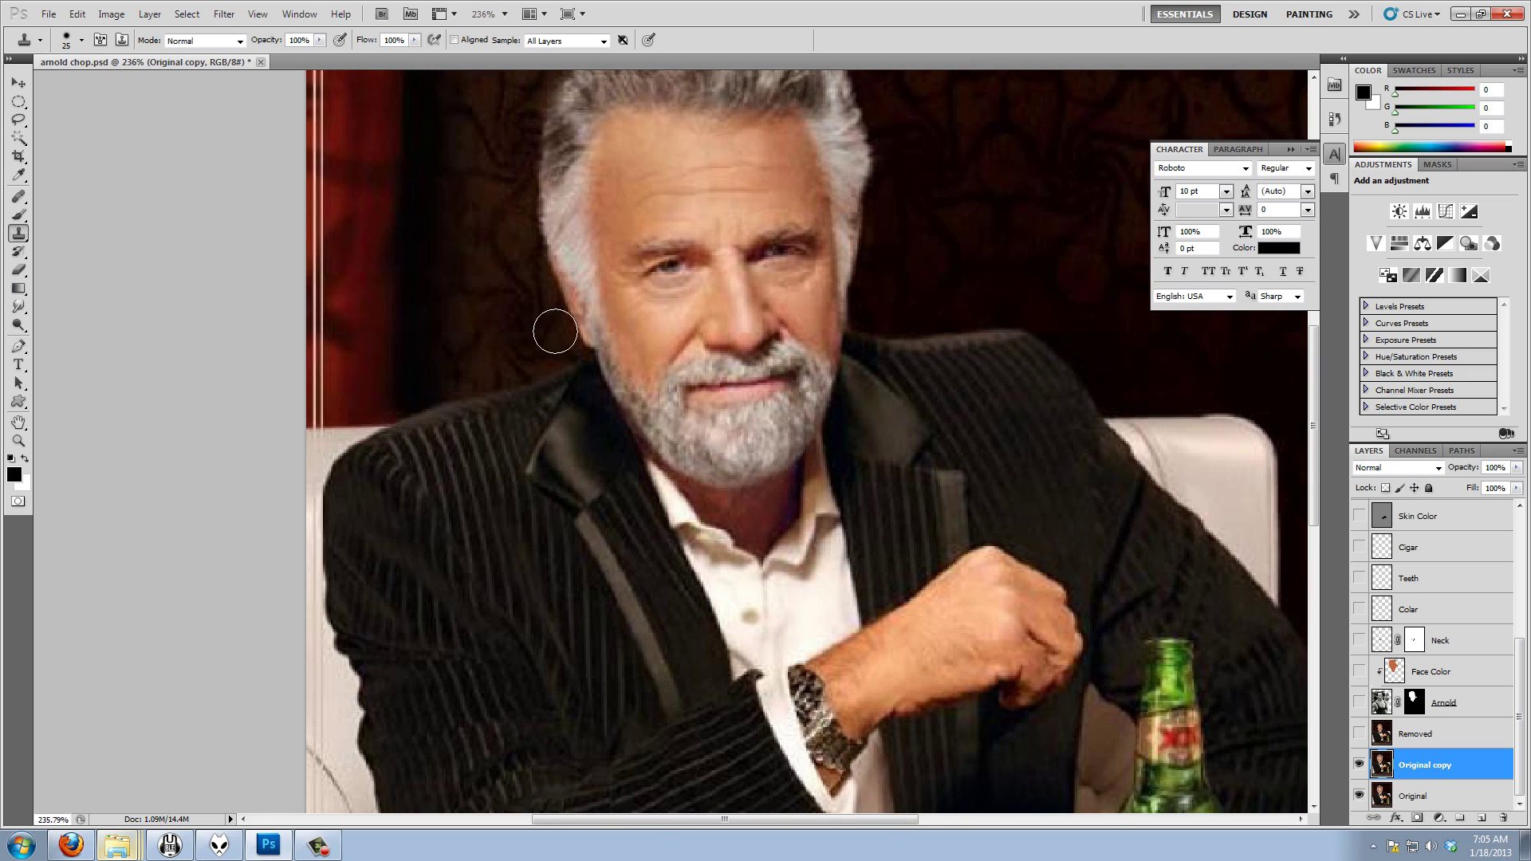
left_click(539, 327, "alt")
left_click_drag(567, 343, 546, 215)
Clone the patterned background over the hair along the upper right edge of the man's head
left_click_drag(935, 244, 843, 335)
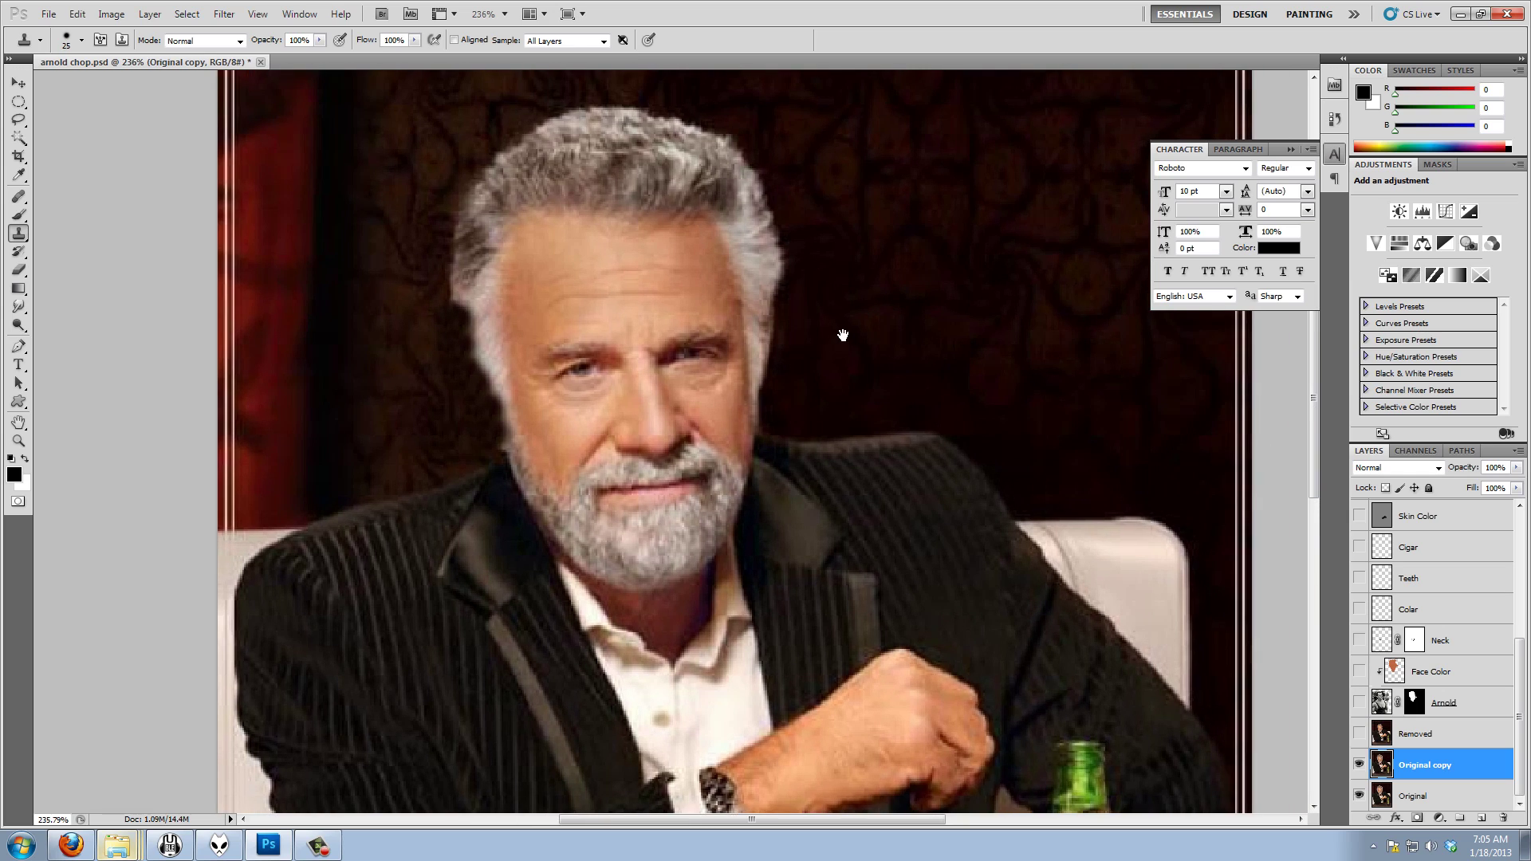
left_click(811, 299, "alt")
left_click_drag(777, 252, 725, 139)
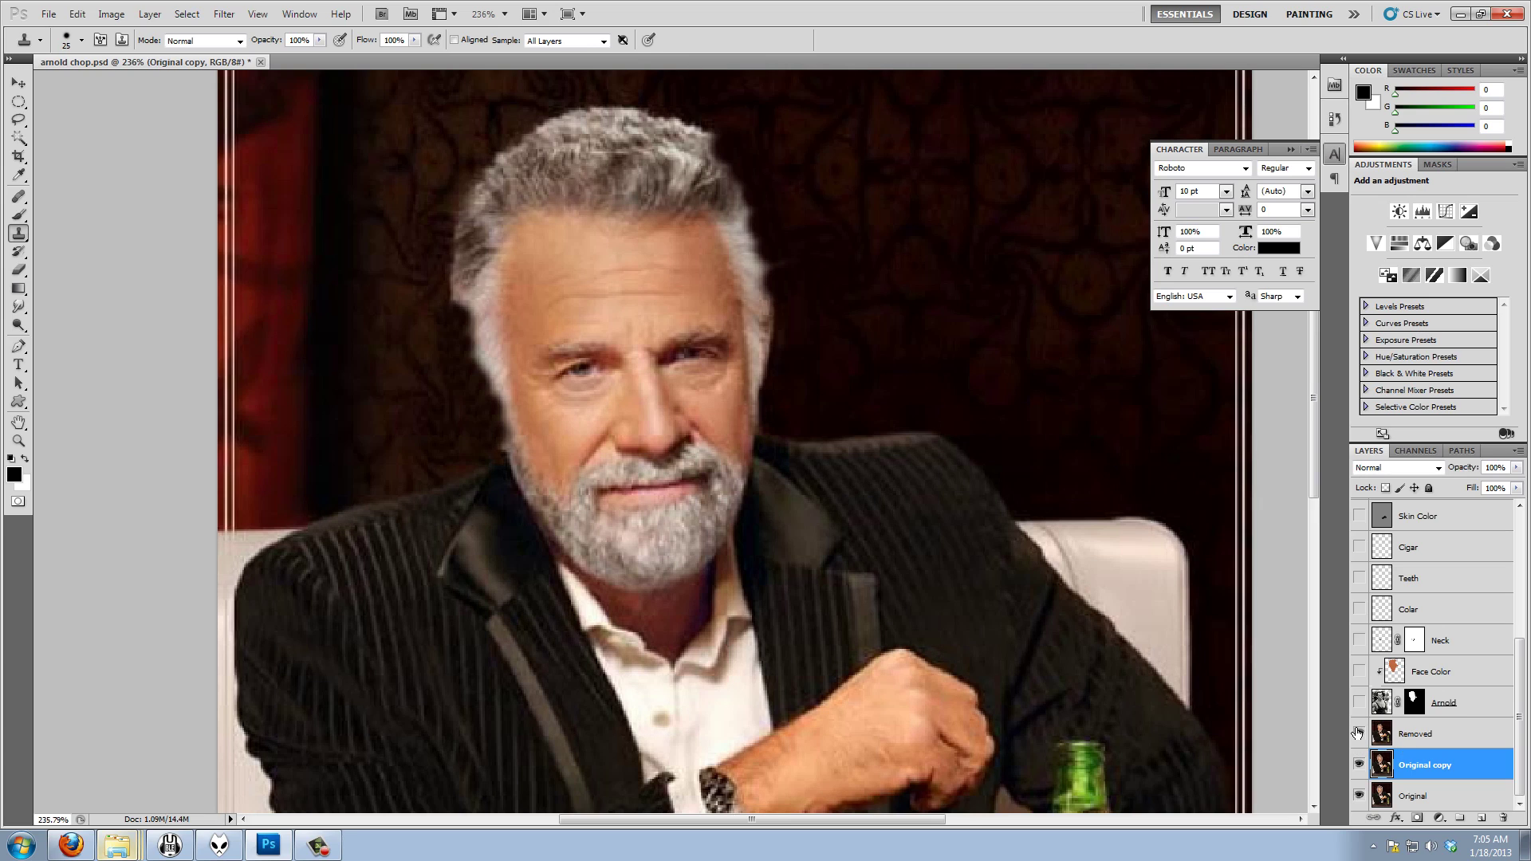
Show the Removed layer to compare the cleaned background, and delete the Original copy layer
left_click(1359, 734)
left_click(691, 387)
key("ctrl+z")
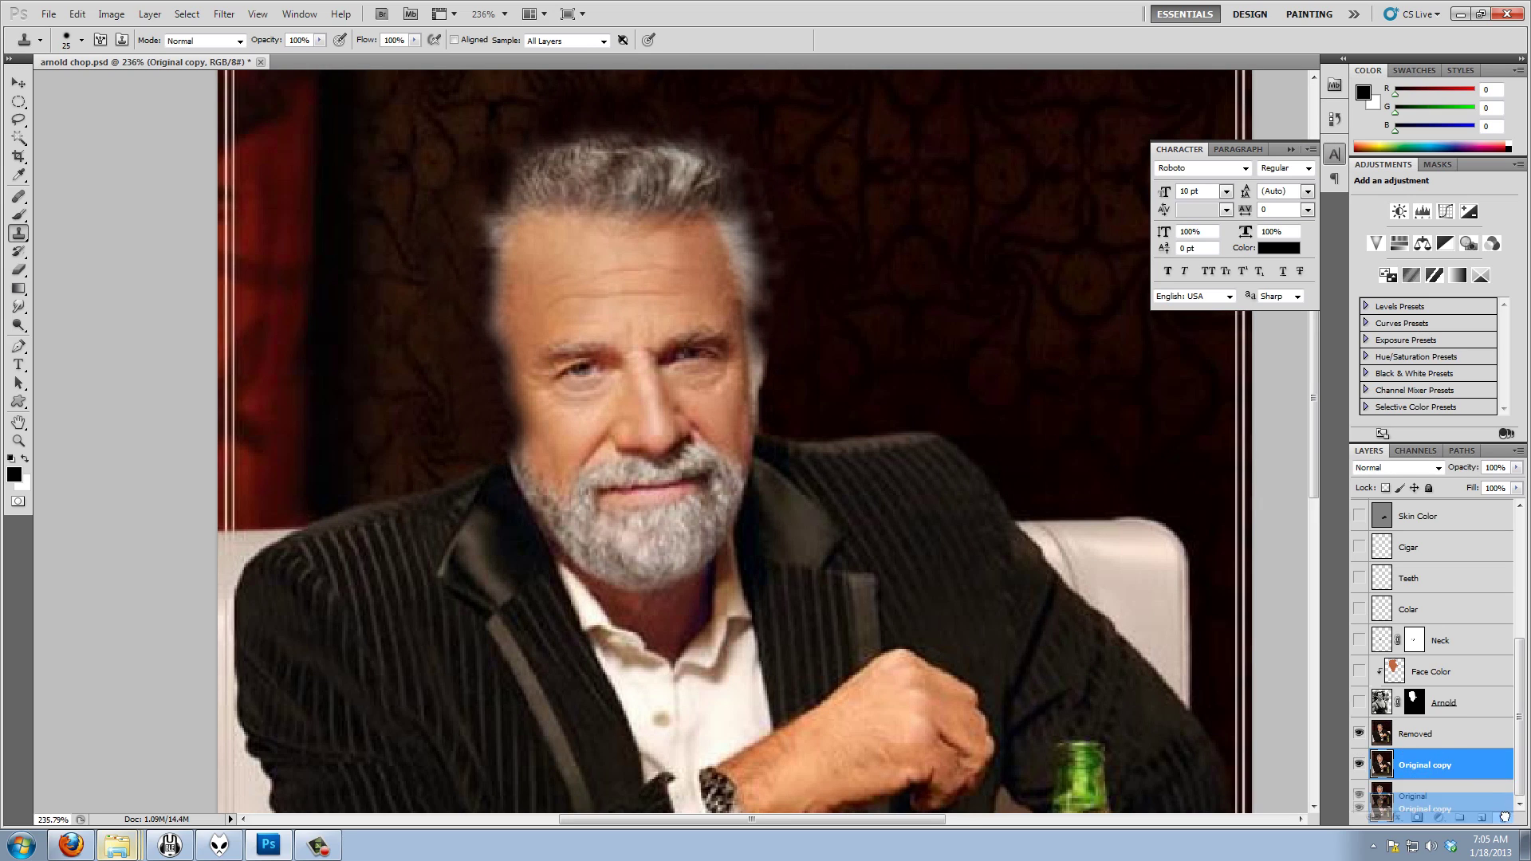
key("Delete")
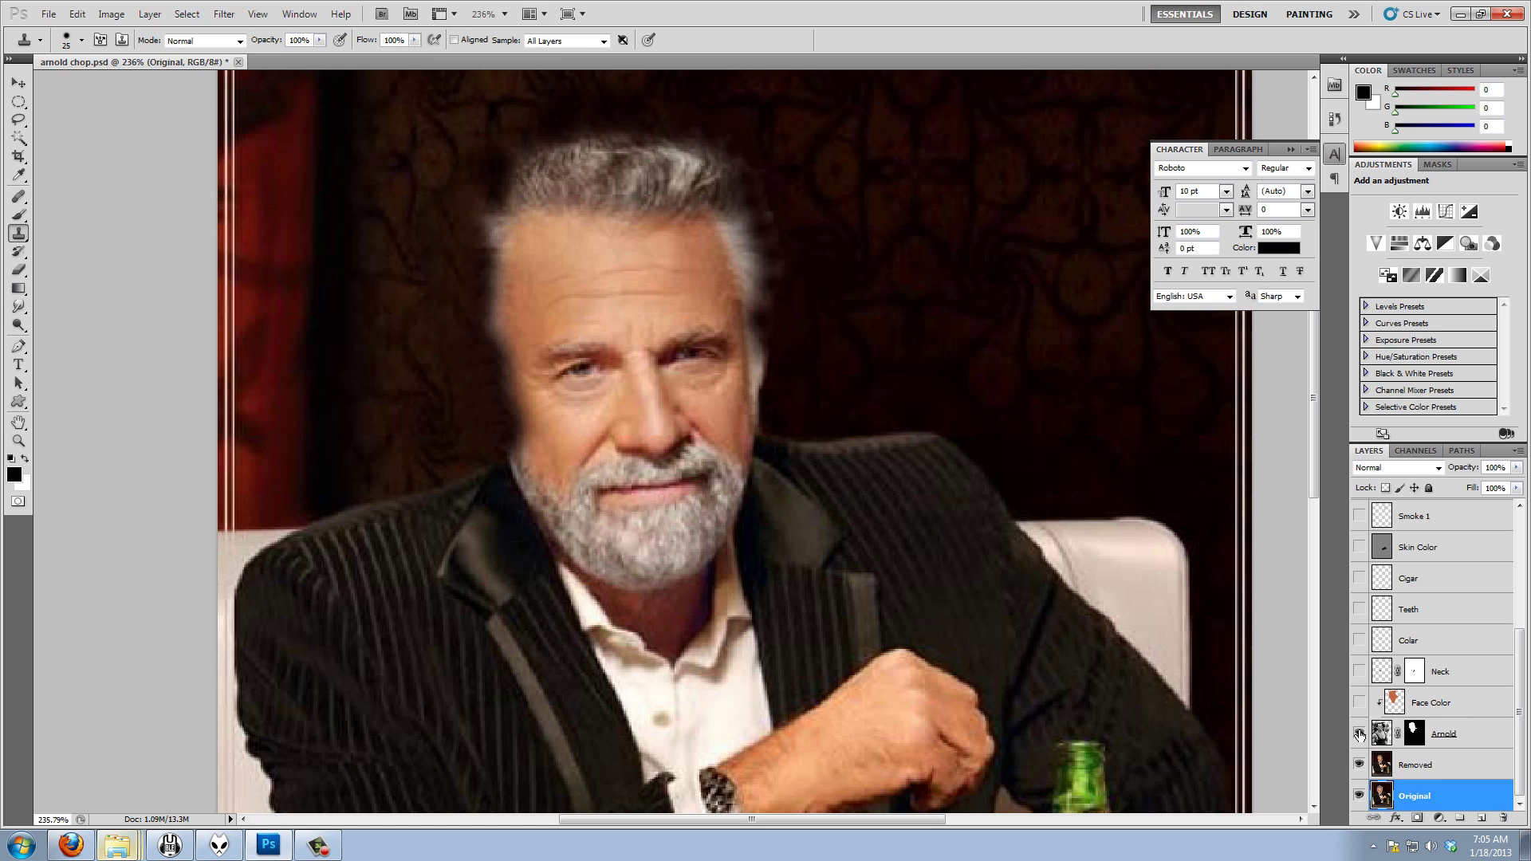
Show the Arnold layer over the cleaned background, and delete the empty Layer 1 clipped to it
left_click(1359, 734)
left_click_drag(315, 343, 333, 459)
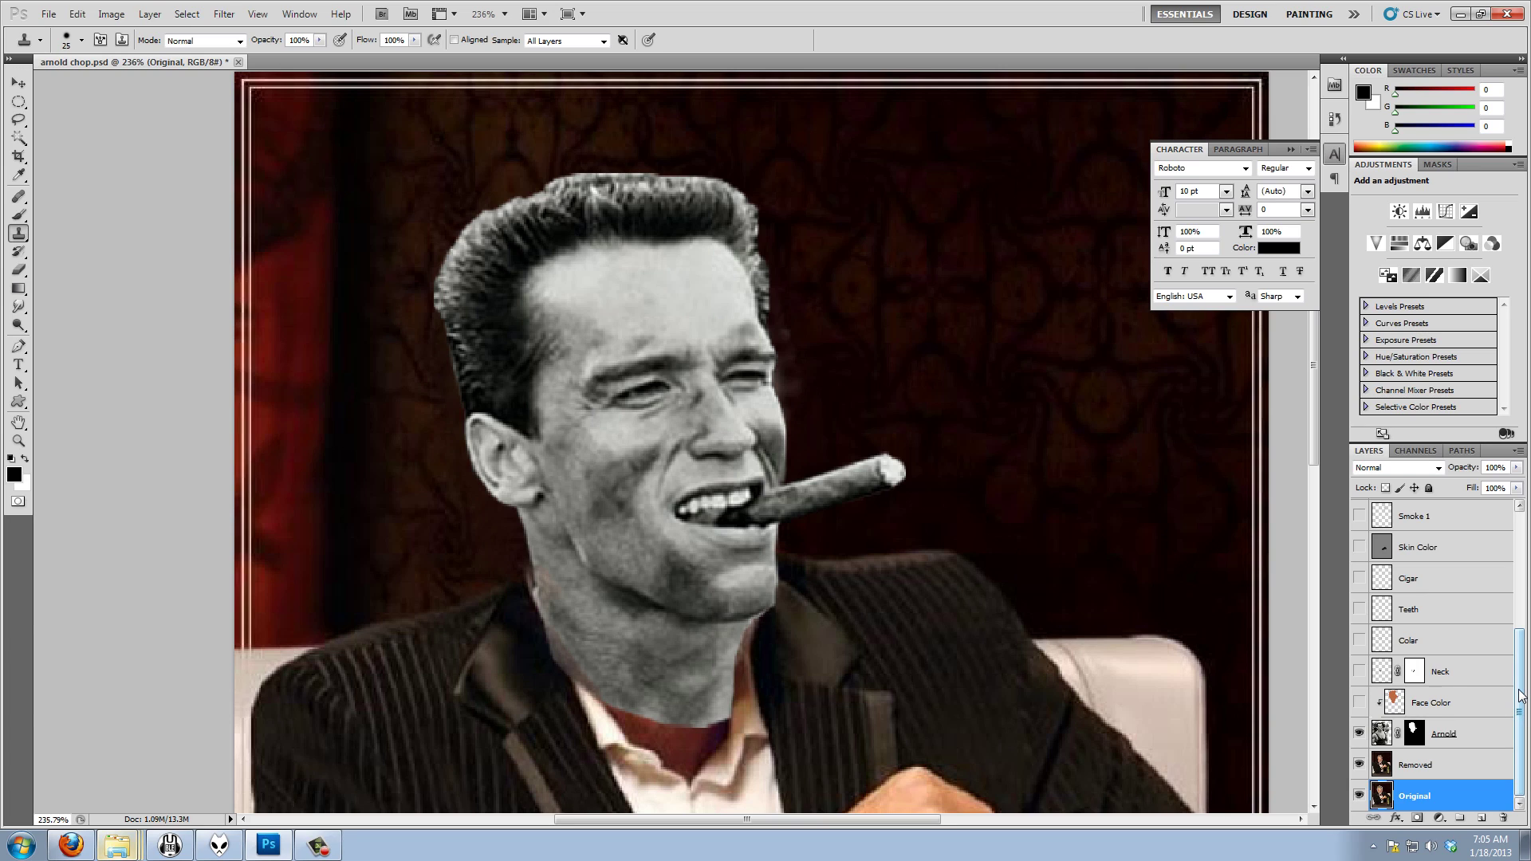
scroll(731, 547, "down", 2)
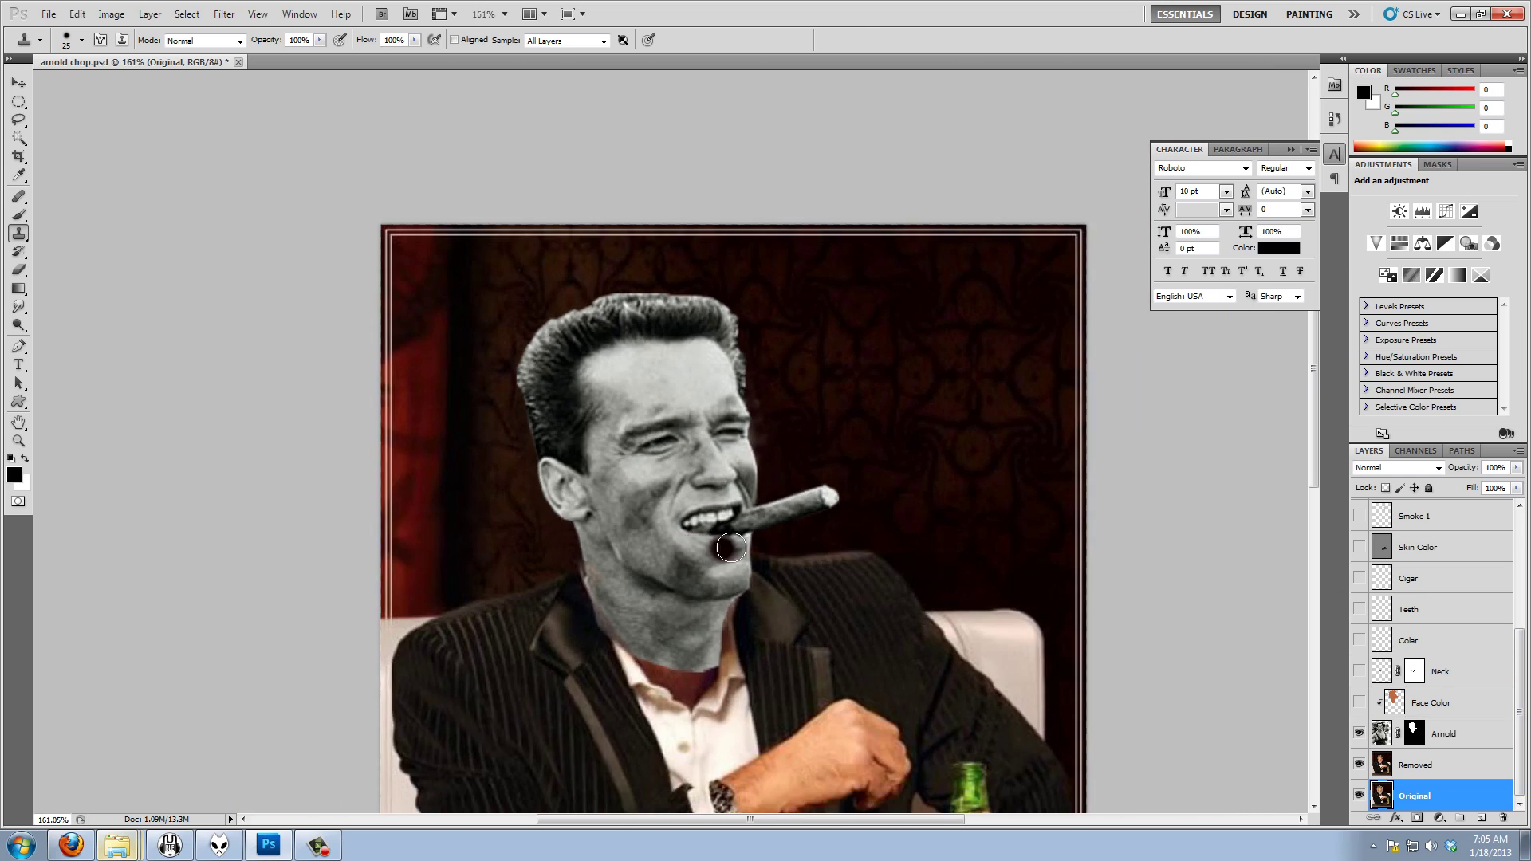
scroll(732, 547, "down", 1)
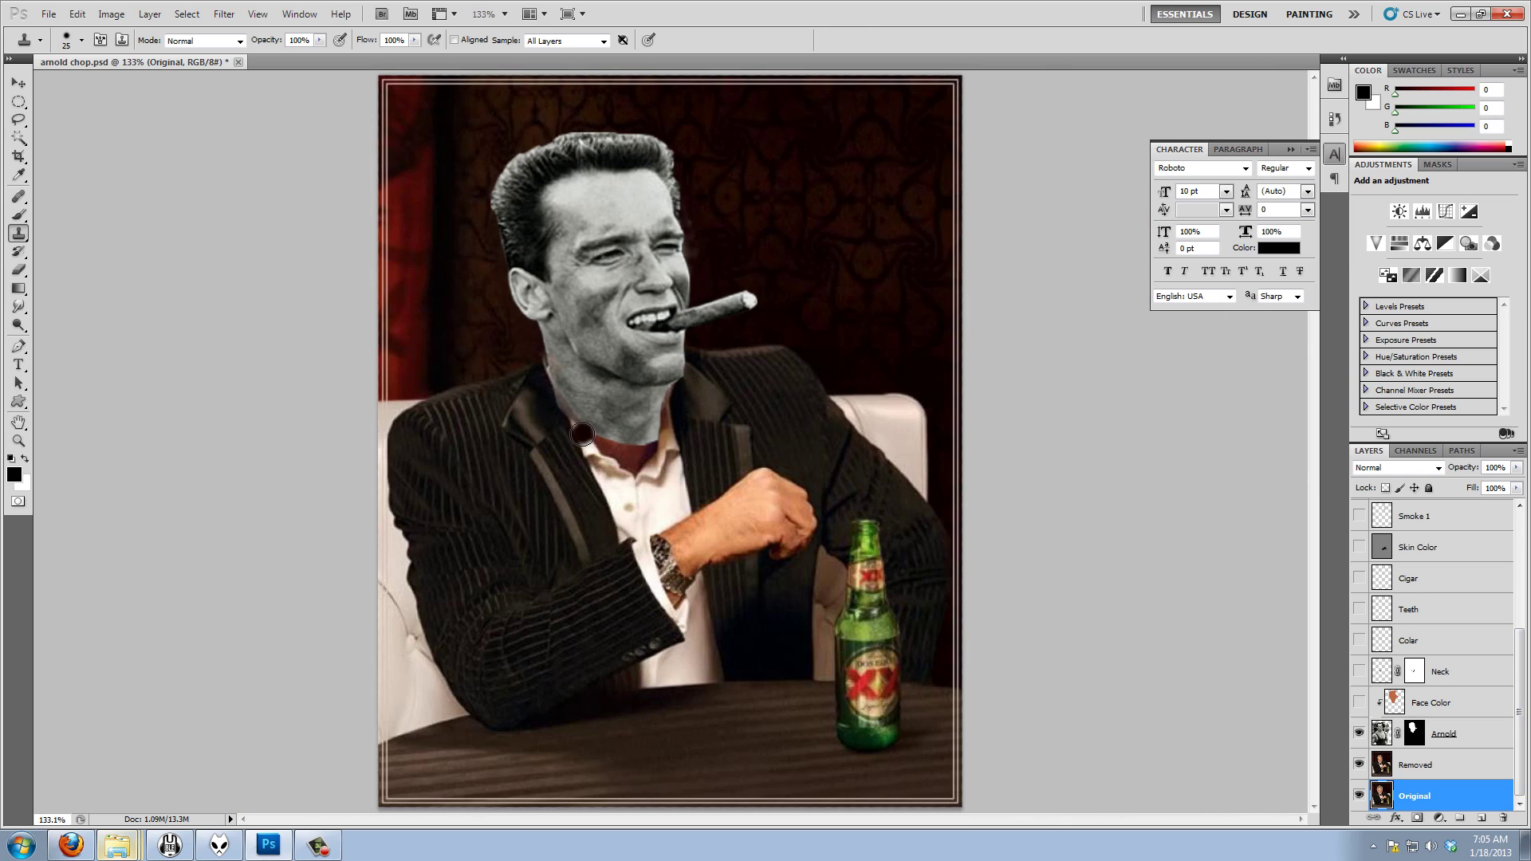
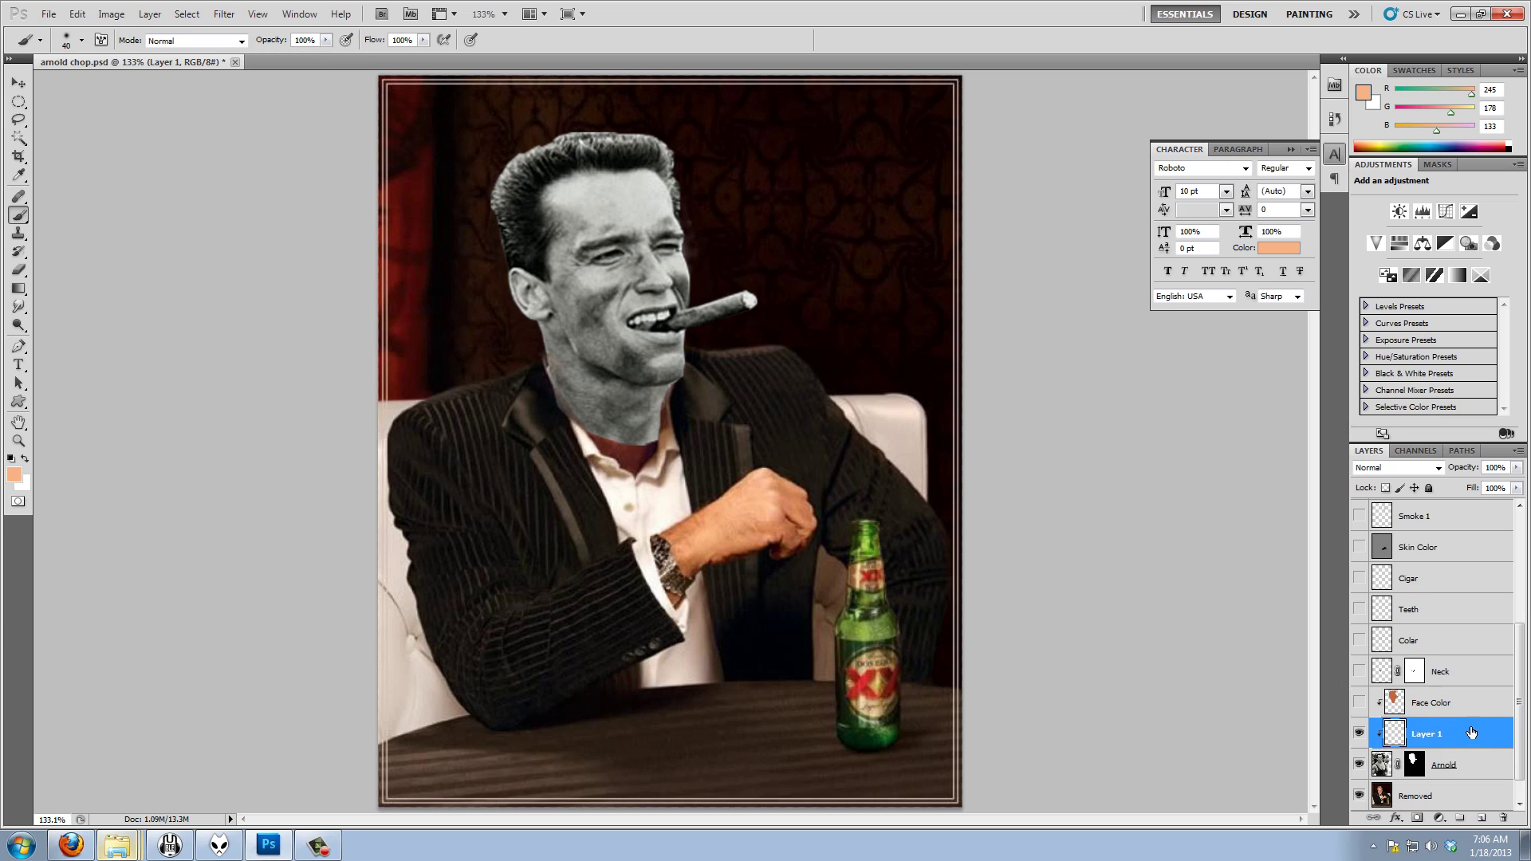
left_click_drag(1471, 733, 1503, 818)
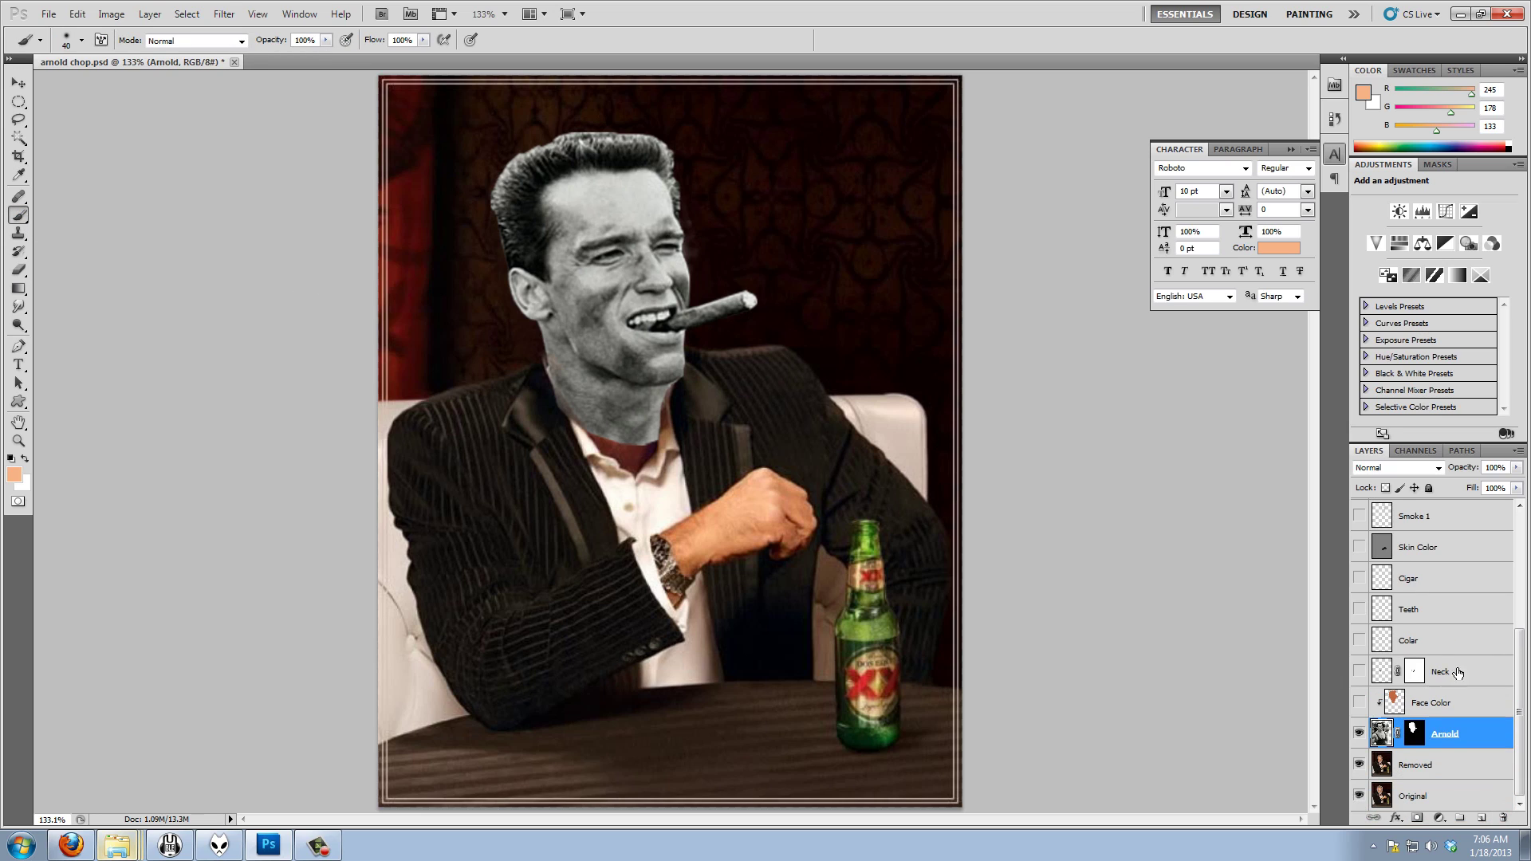
Create a new layer above Neck and paint the peach skin tone over the whole head, cigar and neck
left_click(1457, 672)
left_click(1482, 818)
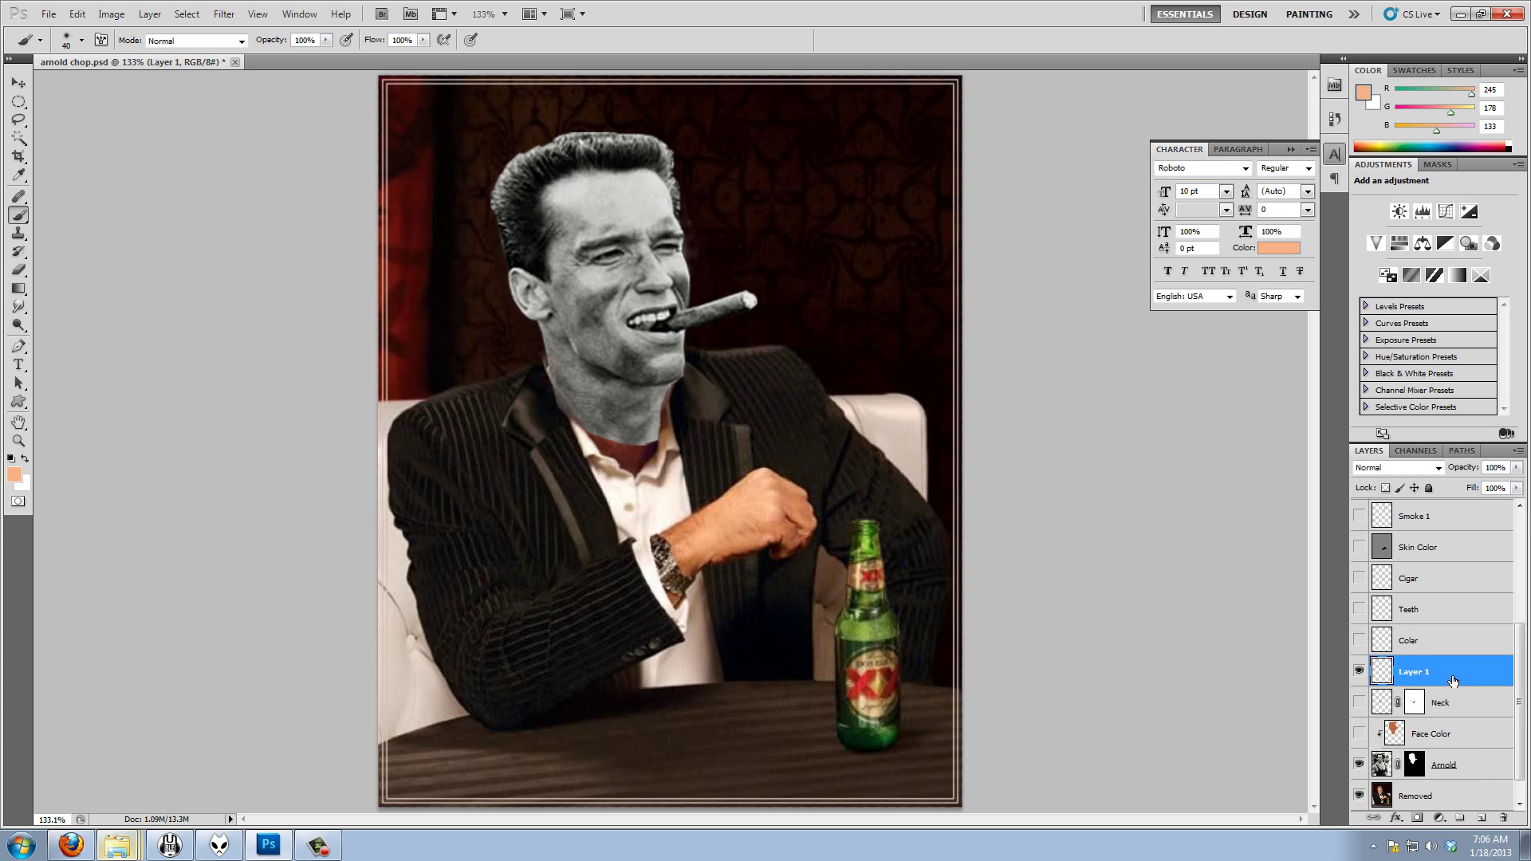
mouse_move(634, 355)
left_mouse_down()
mouse_move(627, 404)
mouse_move(647, 429)
mouse_move(612, 433)
mouse_move(626, 427)
mouse_move(569, 402)
mouse_move(521, 299)
mouse_move(497, 182)
mouse_move(536, 143)
mouse_move(590, 129)
mouse_move(673, 151)
mouse_move(684, 328)
mouse_move(751, 289)
mouse_move(750, 304)
mouse_move(642, 338)
mouse_move(663, 362)
mouse_move(608, 366)
mouse_move(597, 381)
mouse_move(617, 410)
mouse_move(535, 262)
mouse_move(537, 197)
mouse_move(562, 156)
mouse_move(518, 170)
mouse_move(667, 141)
mouse_move(599, 164)
mouse_move(619, 169)
mouse_move(612, 211)
mouse_move(520, 242)
mouse_move(629, 301)
mouse_move(665, 355)
mouse_move(607, 341)
mouse_move(618, 323)
mouse_move(540, 311)
mouse_move(540, 240)
mouse_move(549, 189)
mouse_move(667, 169)
mouse_move(654, 249)
mouse_move(634, 232)
mouse_move(667, 293)
left_mouse_up()
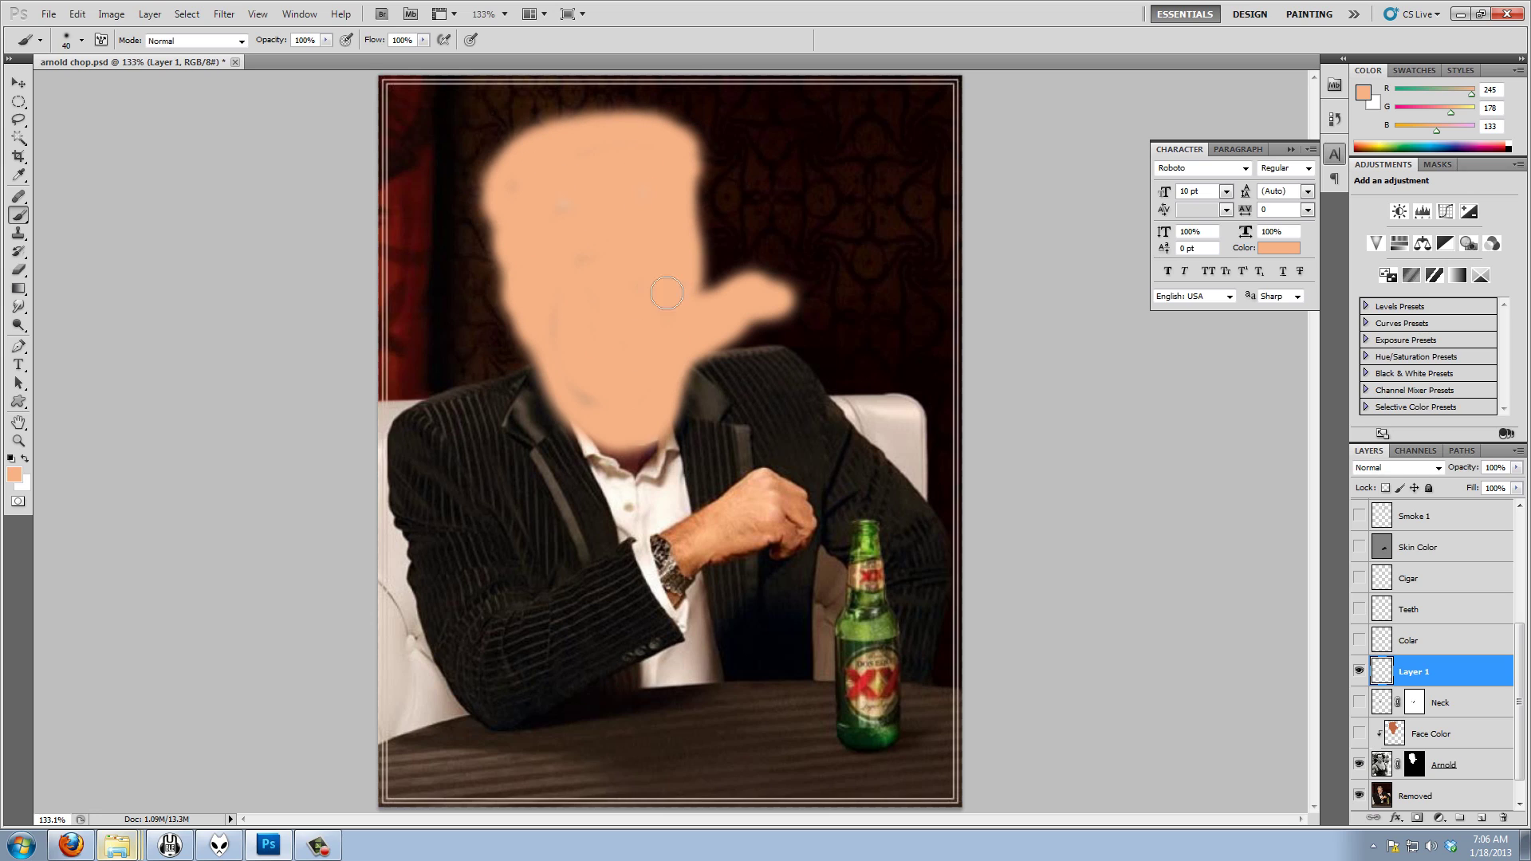
mouse_move(603, 413)
left_mouse_down()
mouse_move(678, 467)
mouse_move(642, 443)
mouse_move(615, 449)
mouse_move(535, 346)
mouse_move(588, 333)
left_mouse_up()
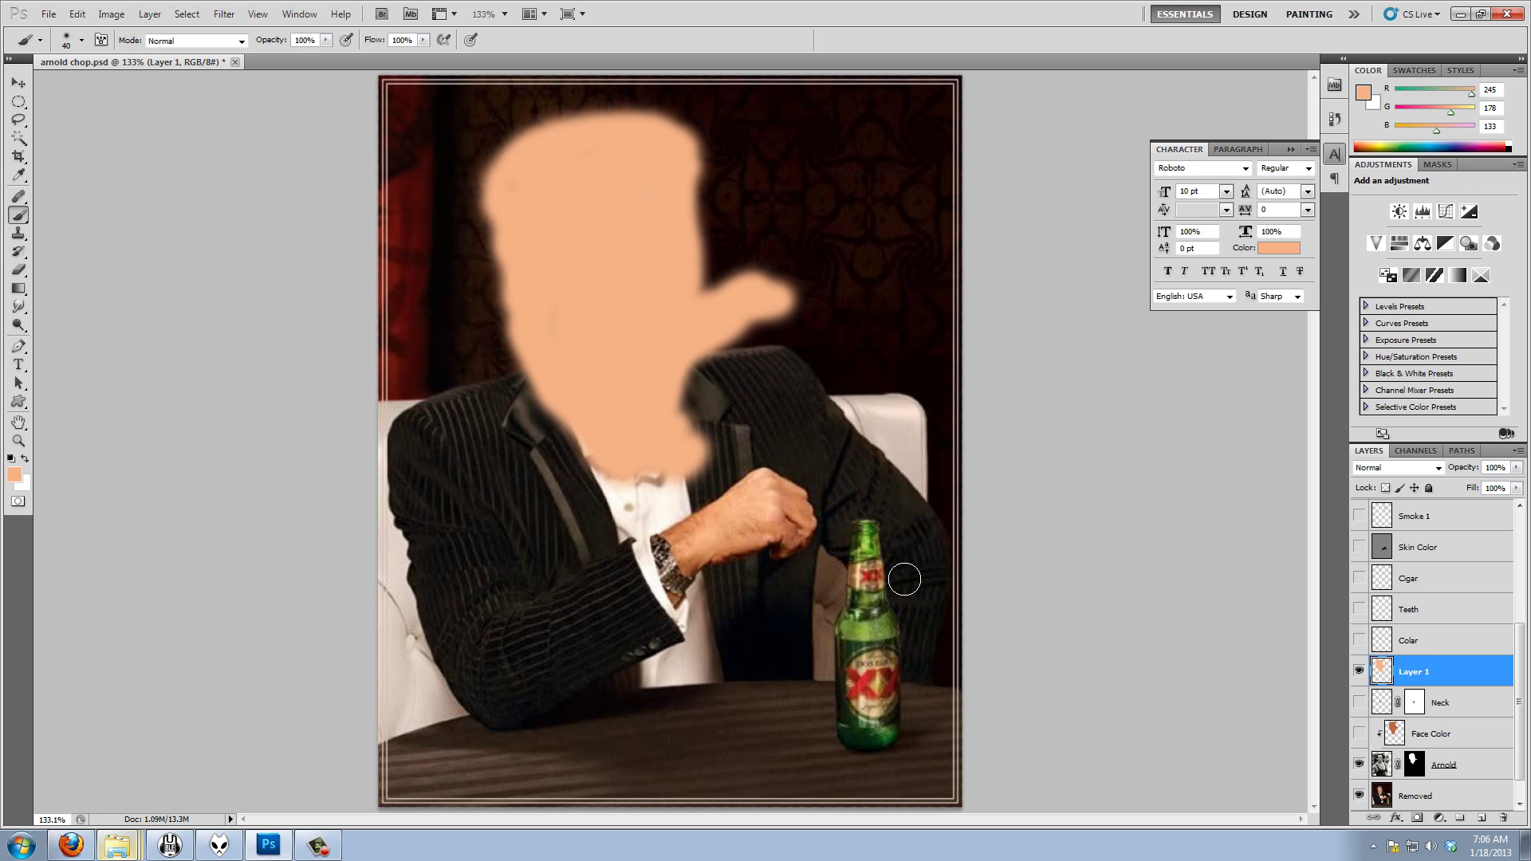
Set the painted skin-tone layer's blend mode to Color and move it directly above Arnold so it is clipped to the head
left_click(1437, 471)
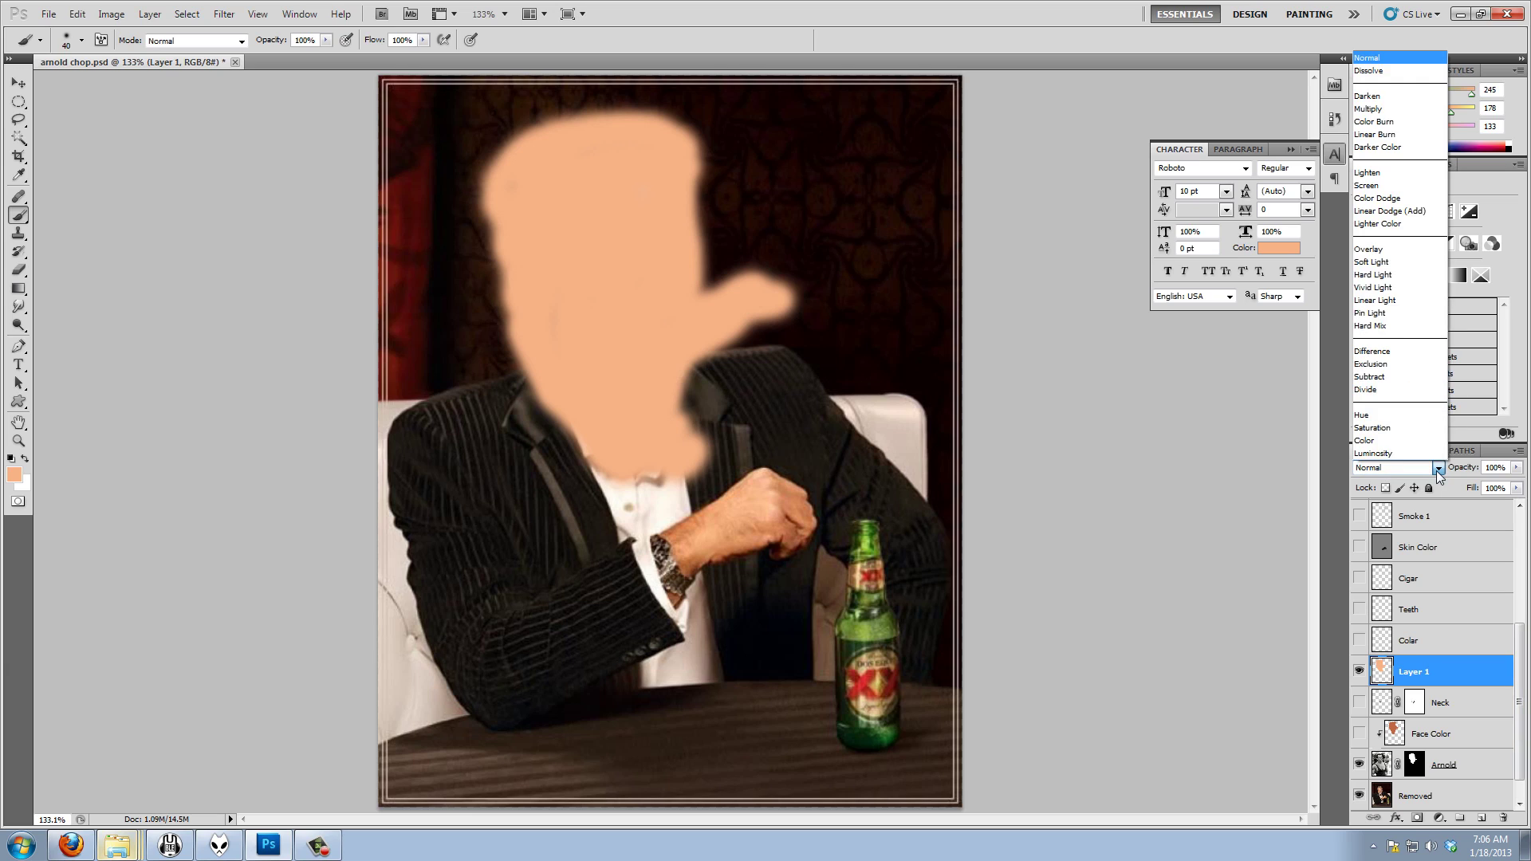
left_click(1363, 441)
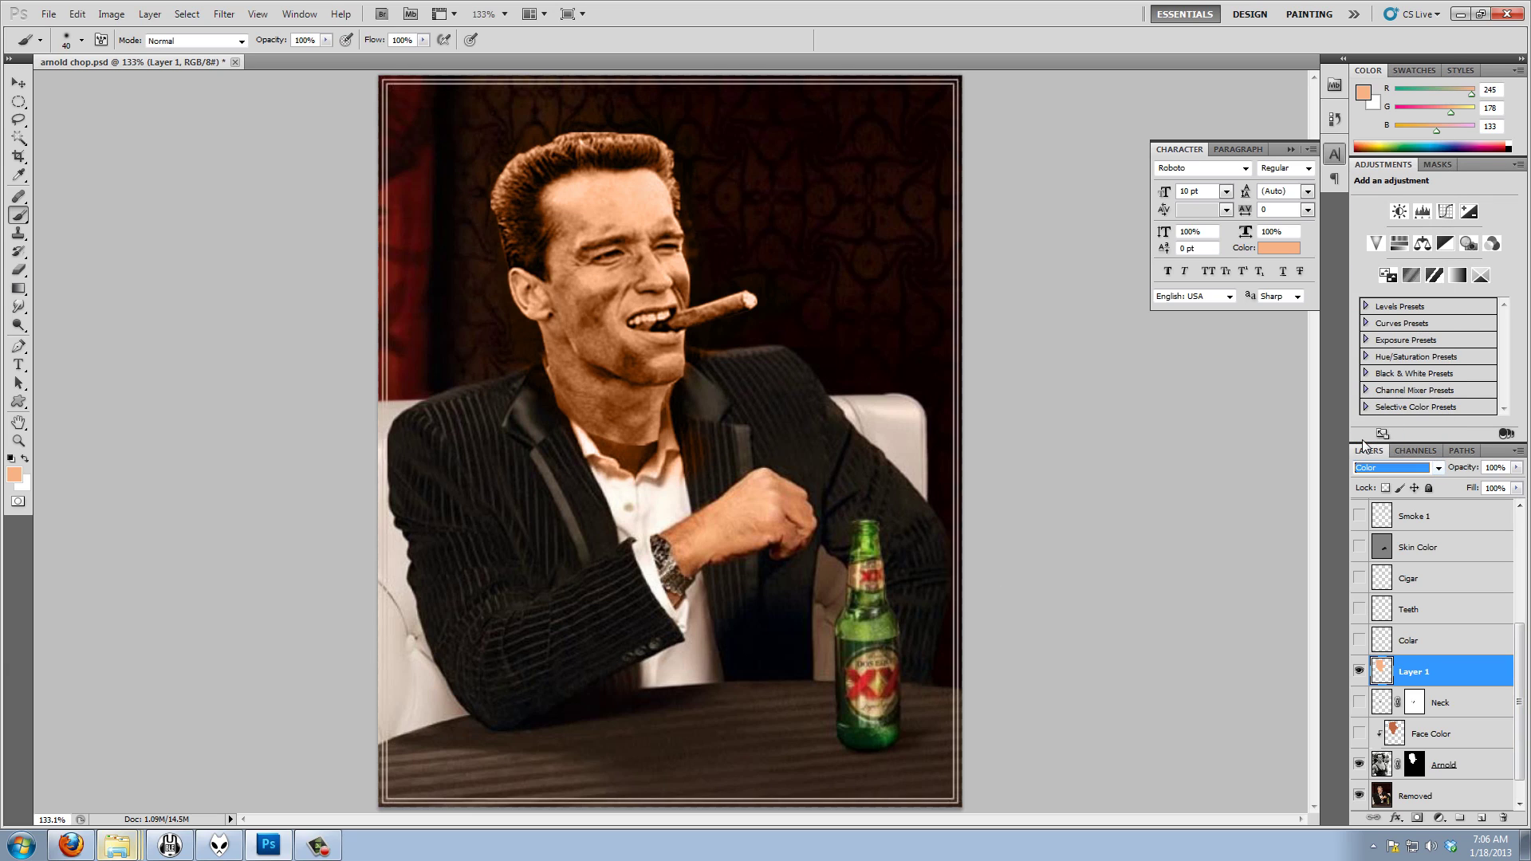
left_click(629, 455)
left_click_drag(1459, 678, 1460, 758)
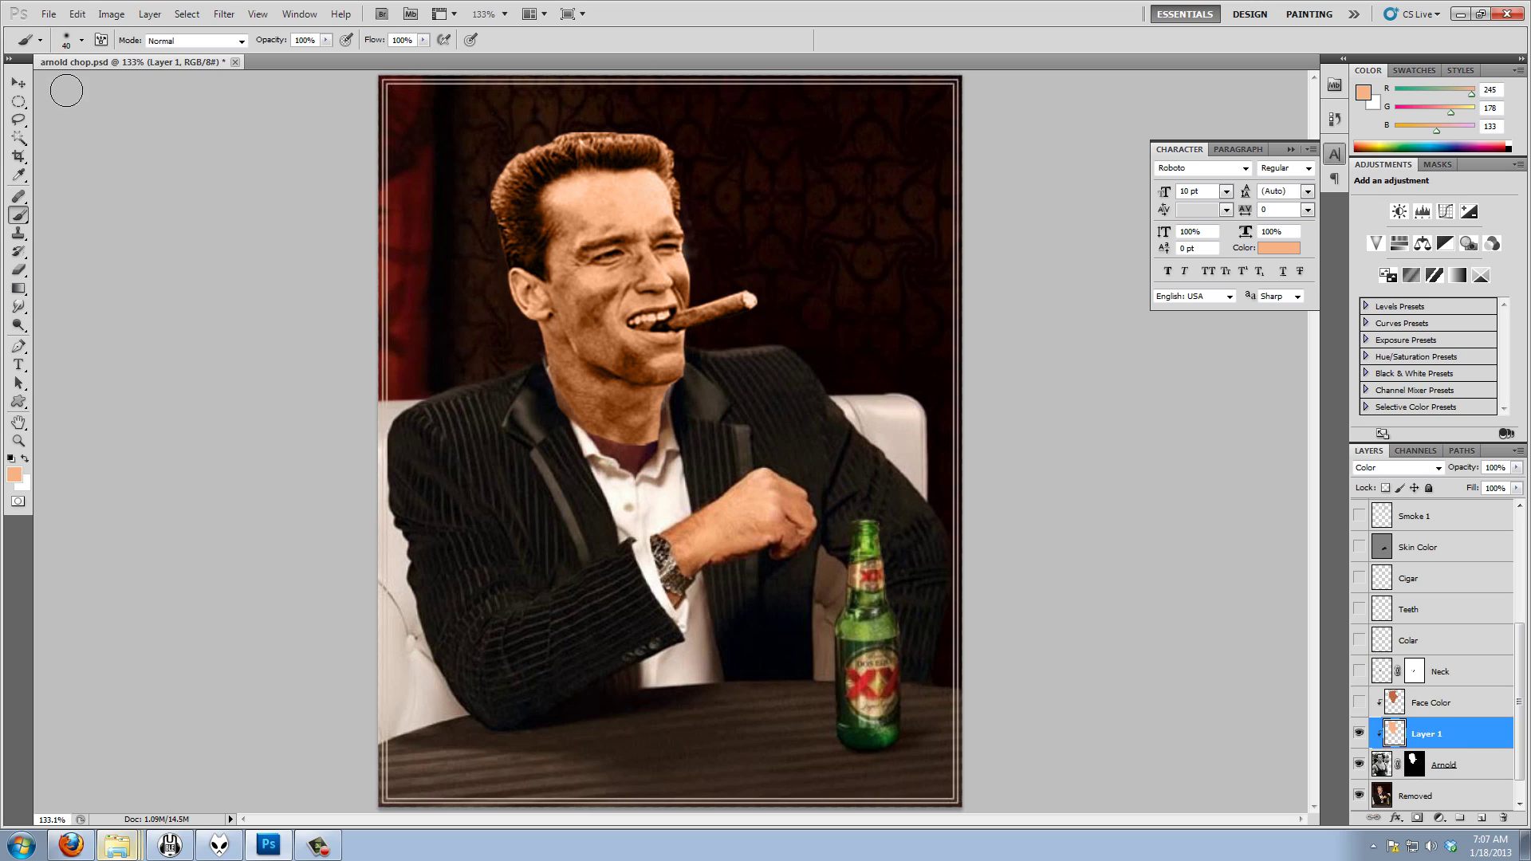
Delete the painted skin-tone Layer 1 and show the prepared Face Color layer instead
left_click(139, 18)
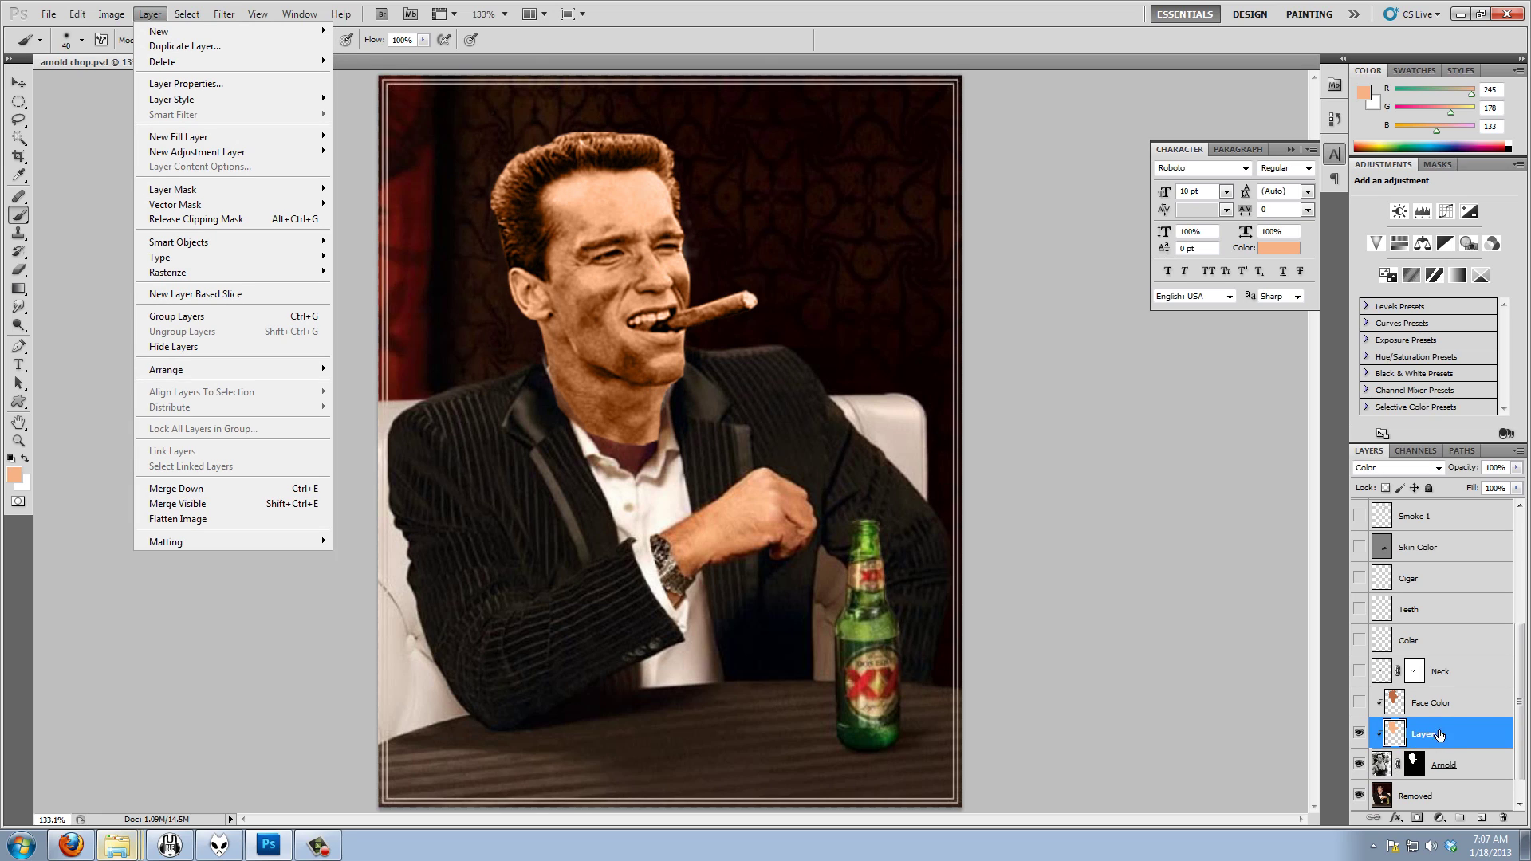
left_click(1416, 706)
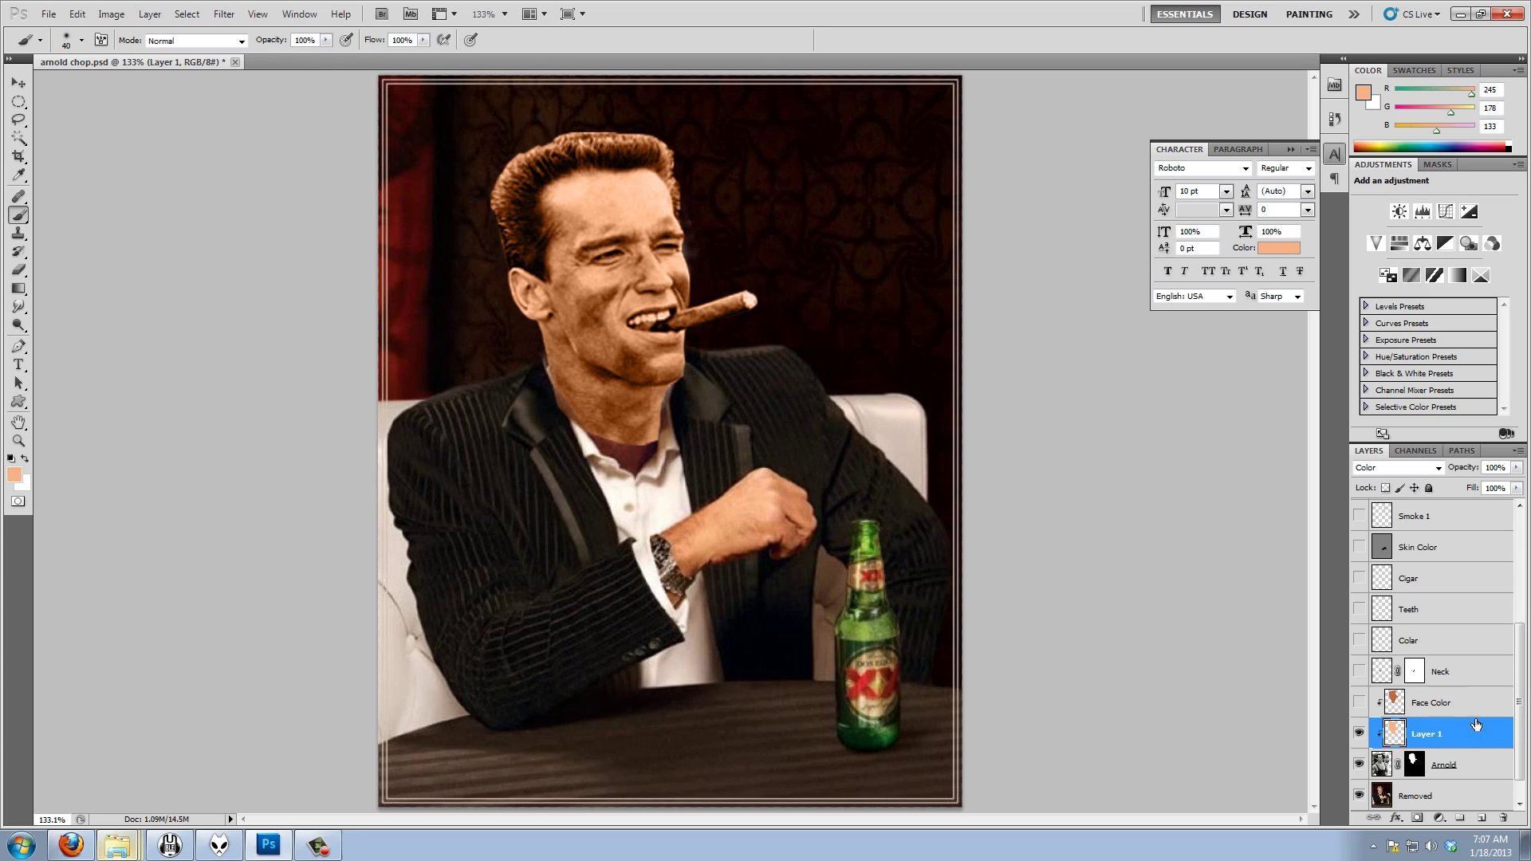
left_click_drag(1428, 747, 1503, 818)
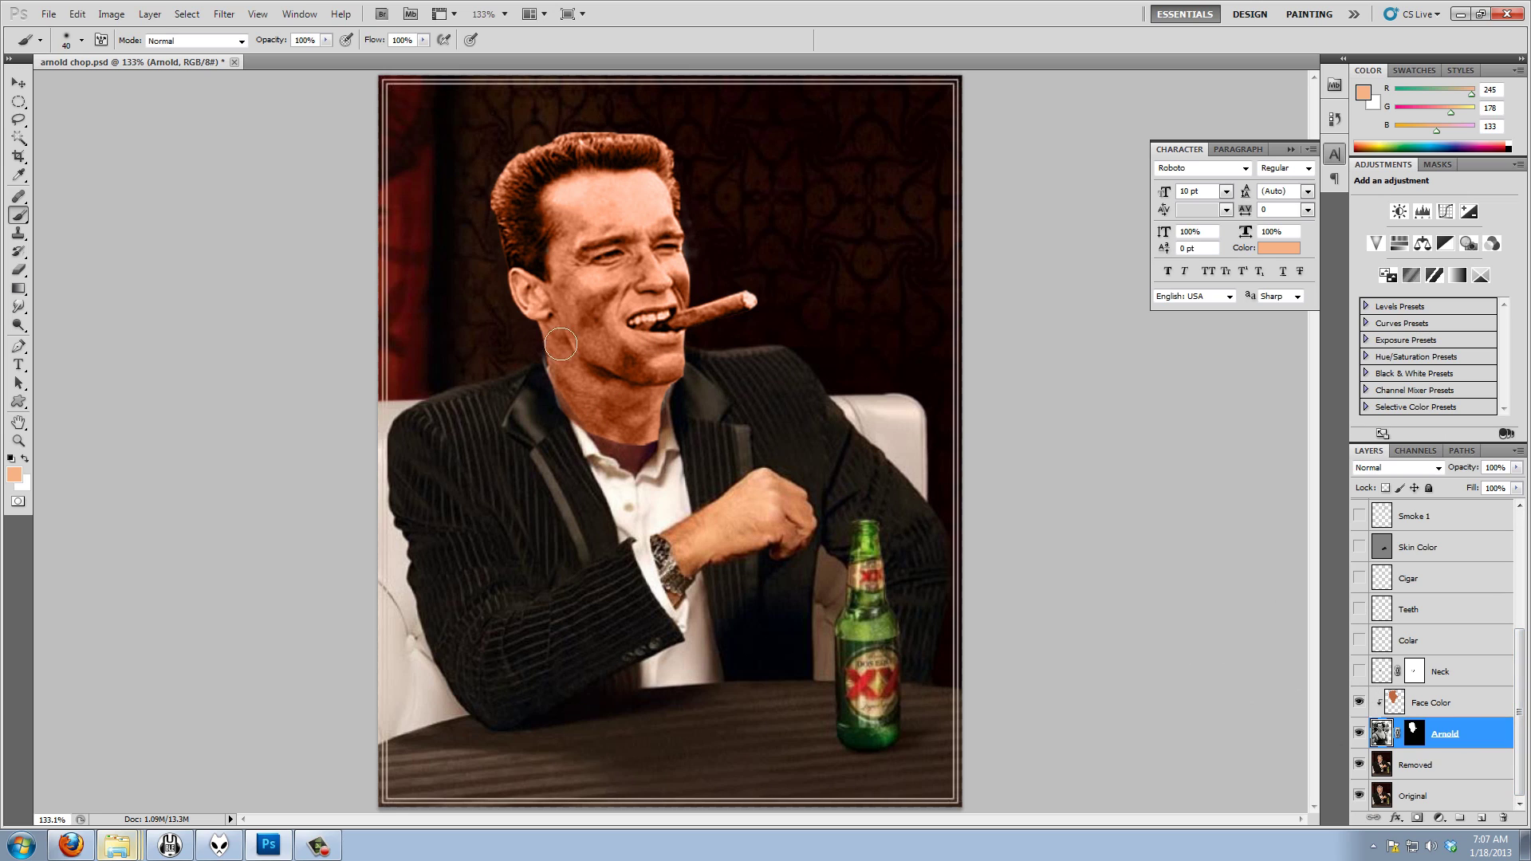
scroll(646, 455, "up", 4)
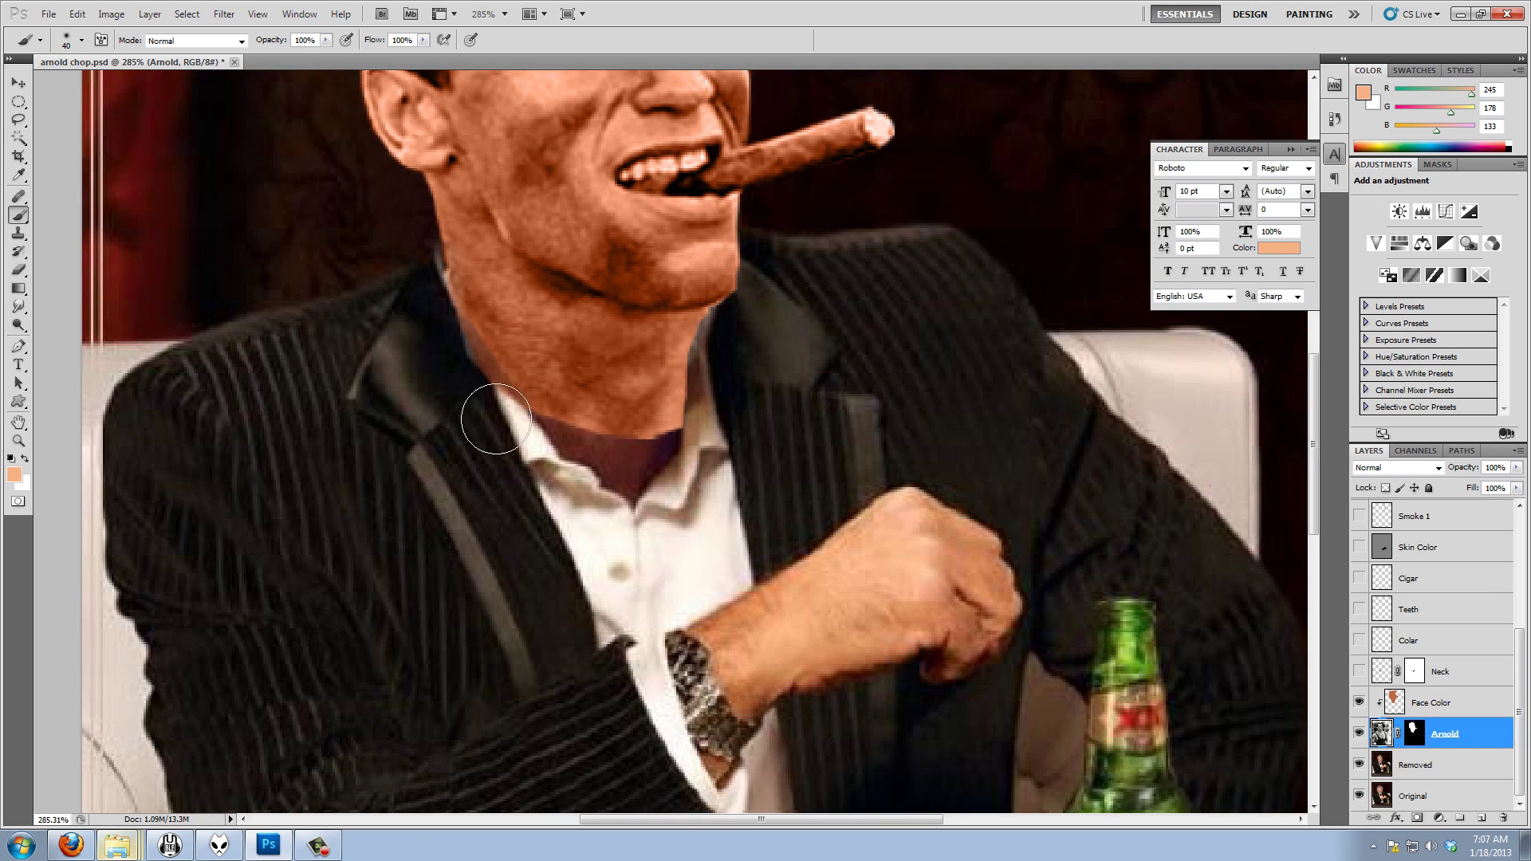
left_click_drag(509, 397, 454, 344)
key("ctrl+z")
Create a new layer above Neck and sample the shirt collar's white as the brush color
left_click(1493, 674)
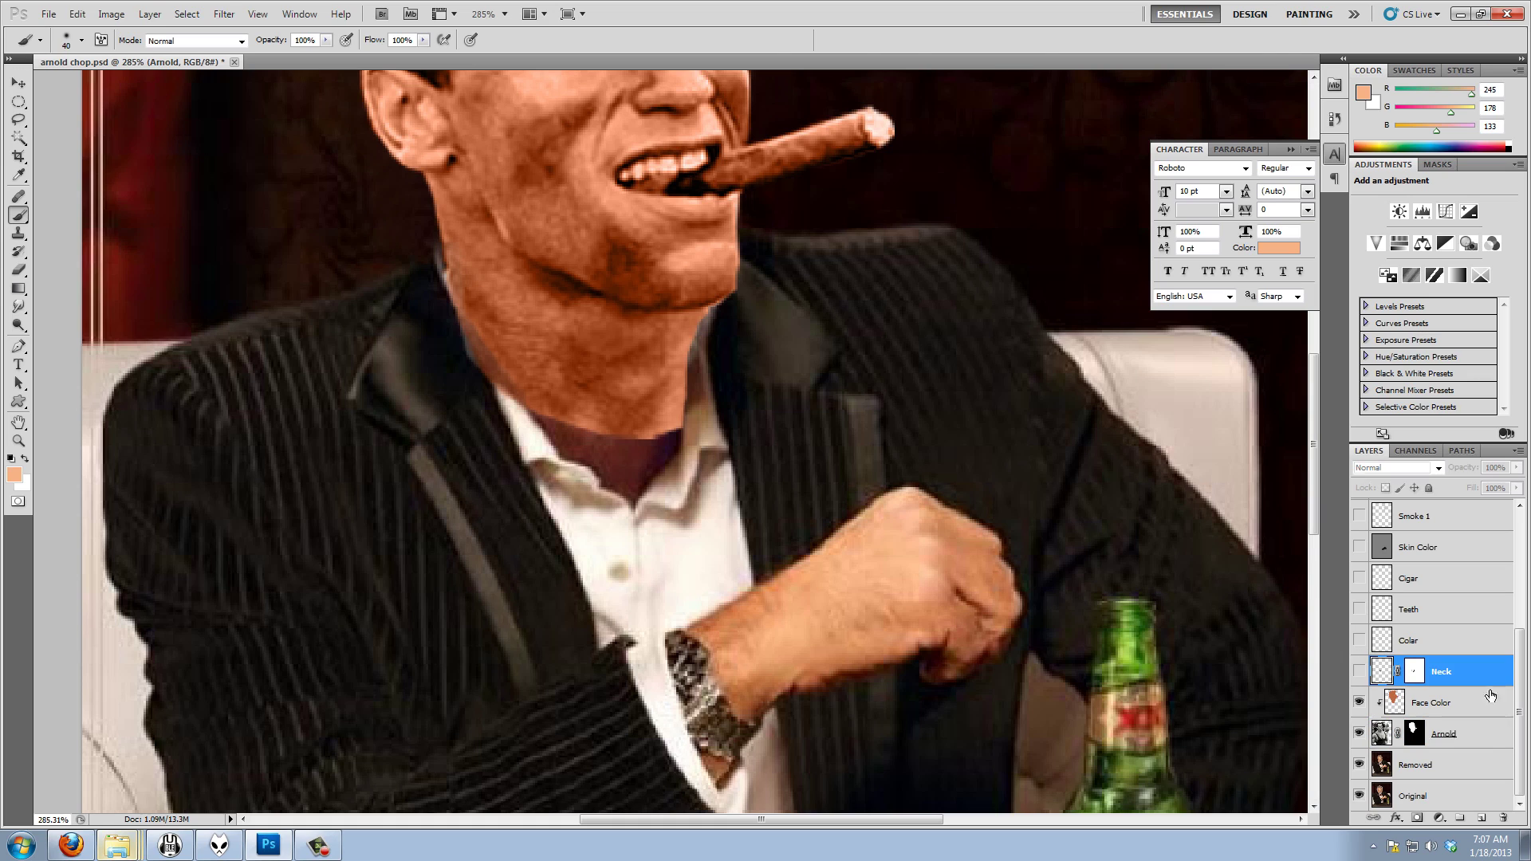
left_click(1481, 819)
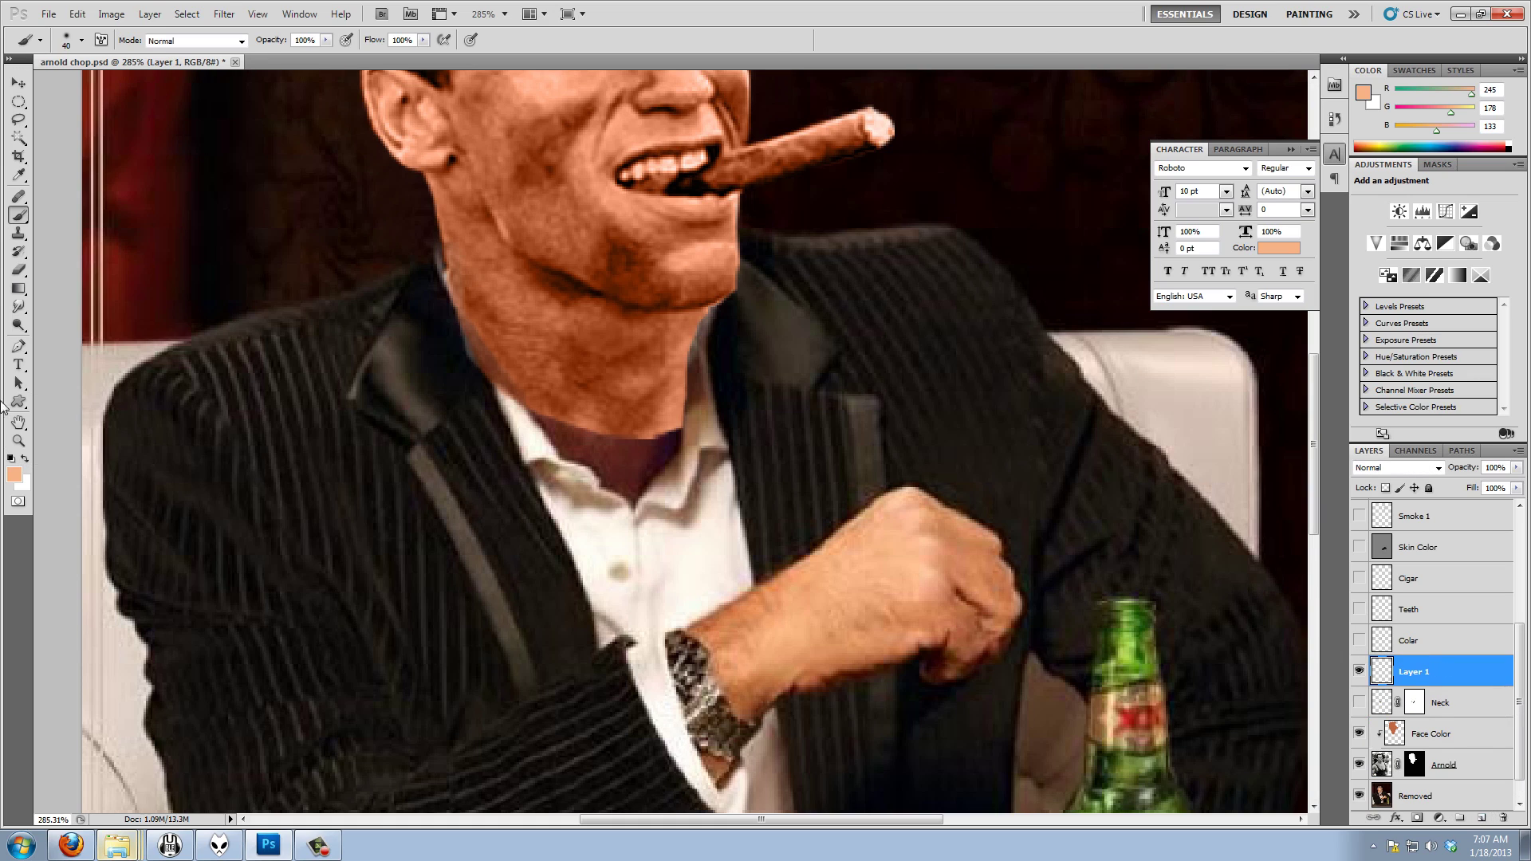
left_click(18, 175)
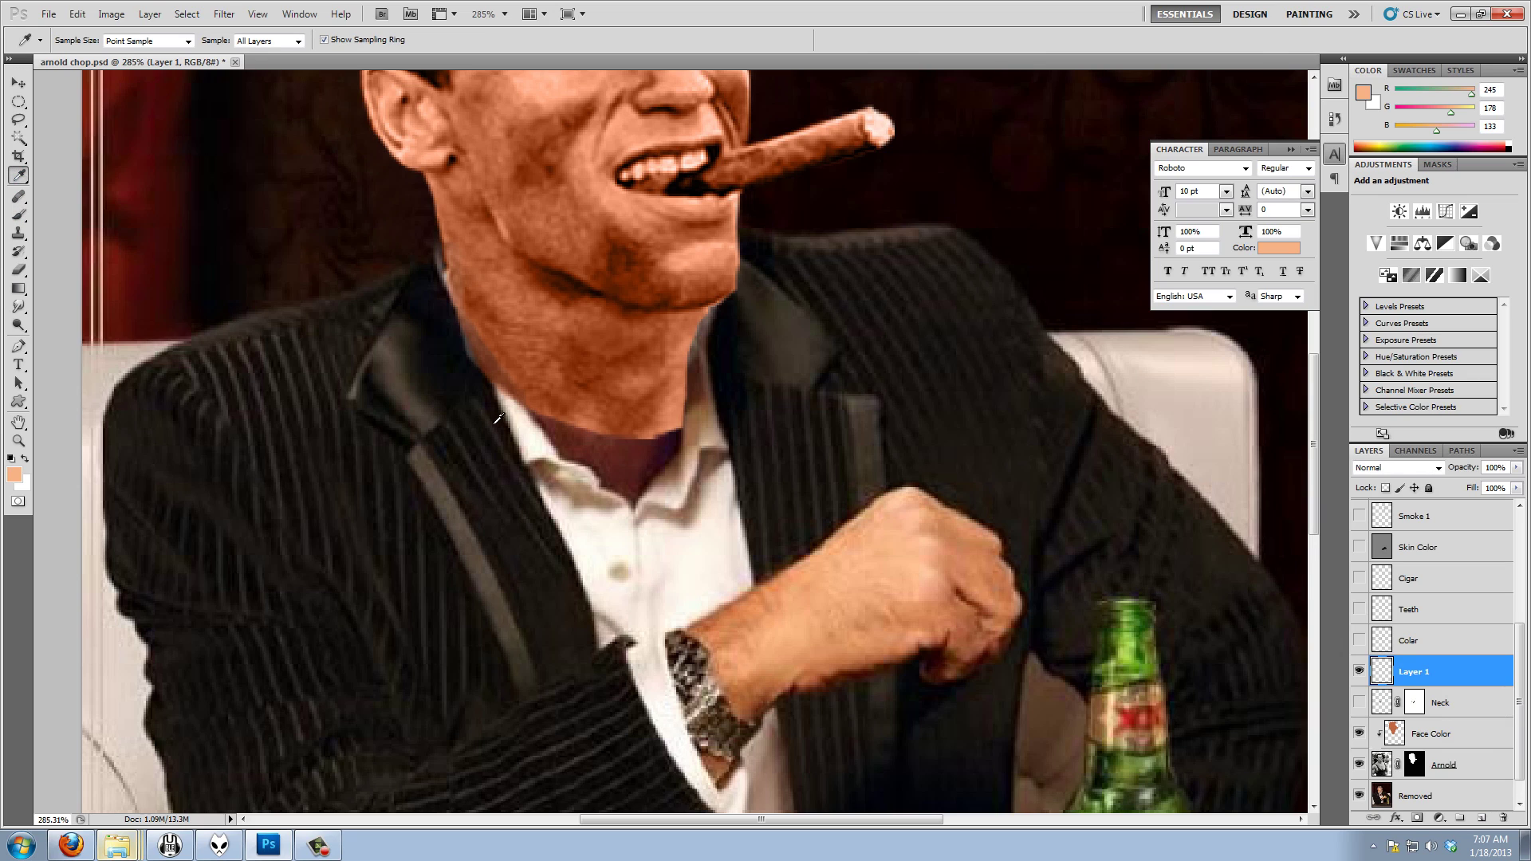
left_click(537, 435)
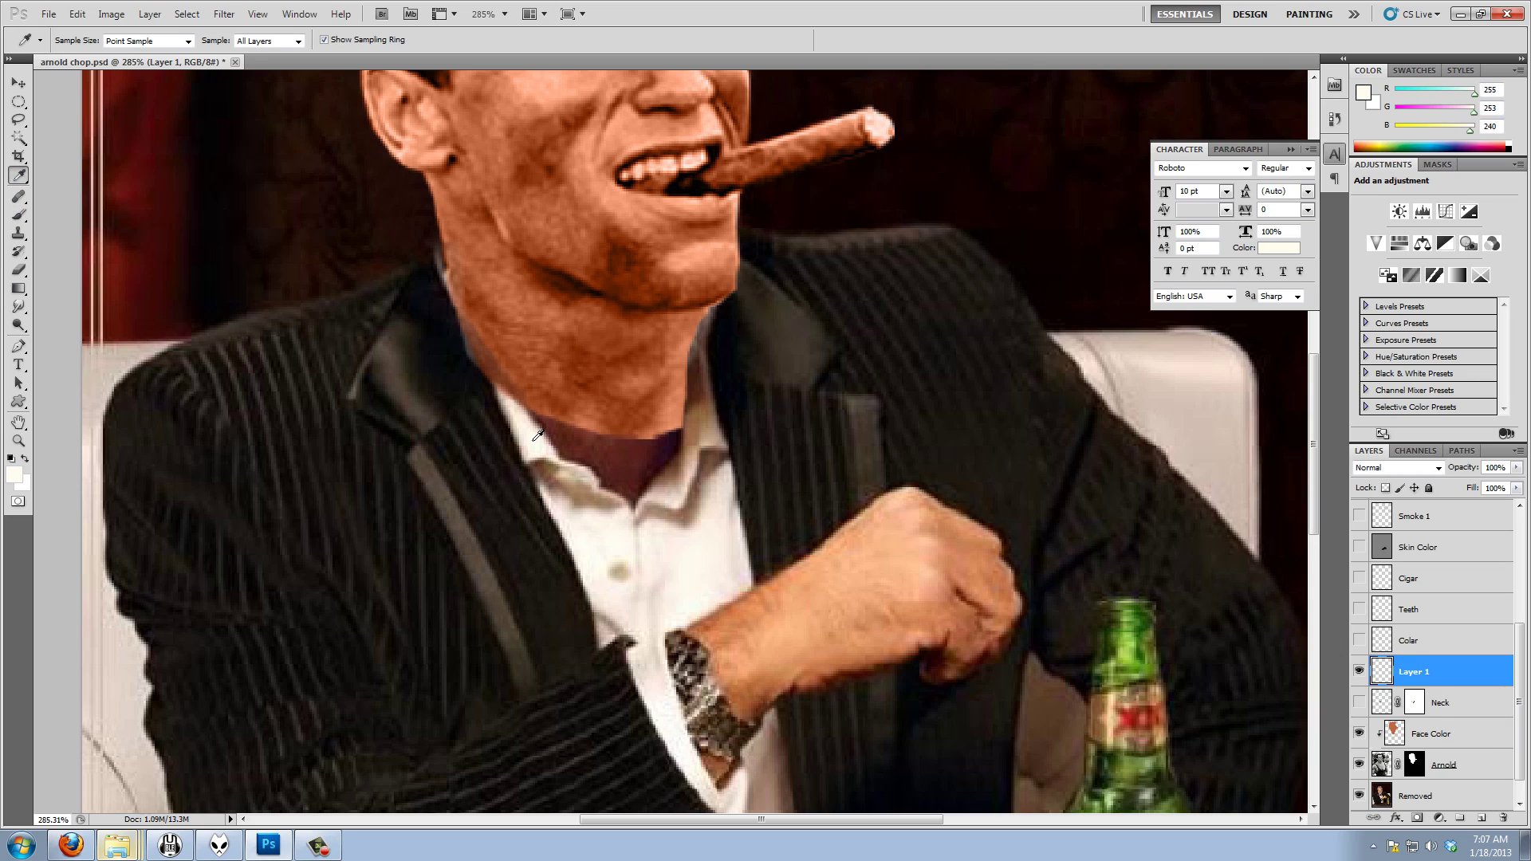
left_click(20, 214)
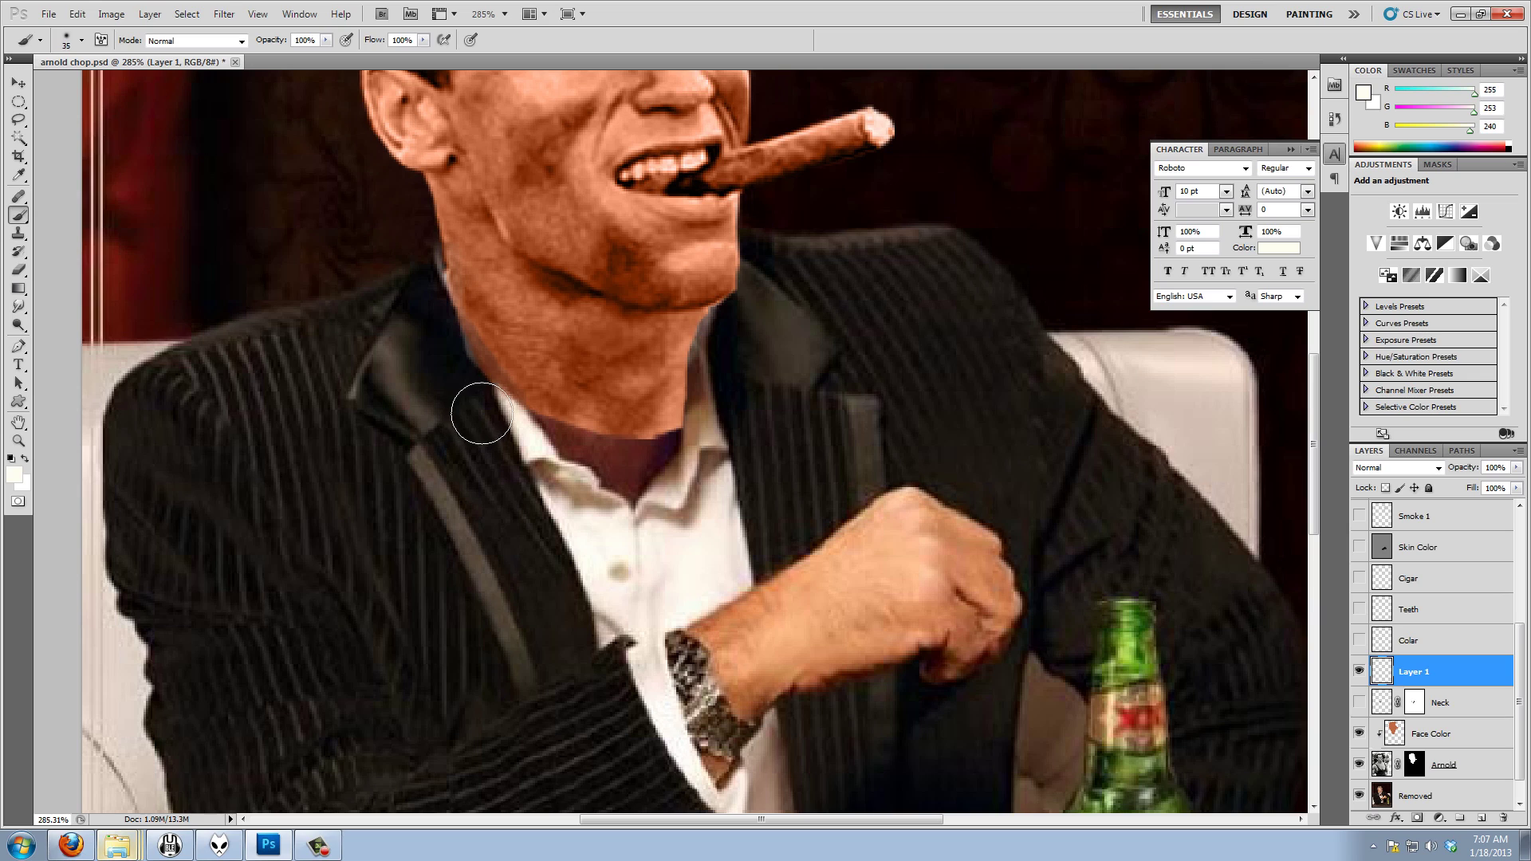
Paint white collar edges along both sides of the neck with a size 7 brush
key("bracketleft")
key("bracketleft")
key("bracketleft")
left_click_drag(512, 411, 445, 278)
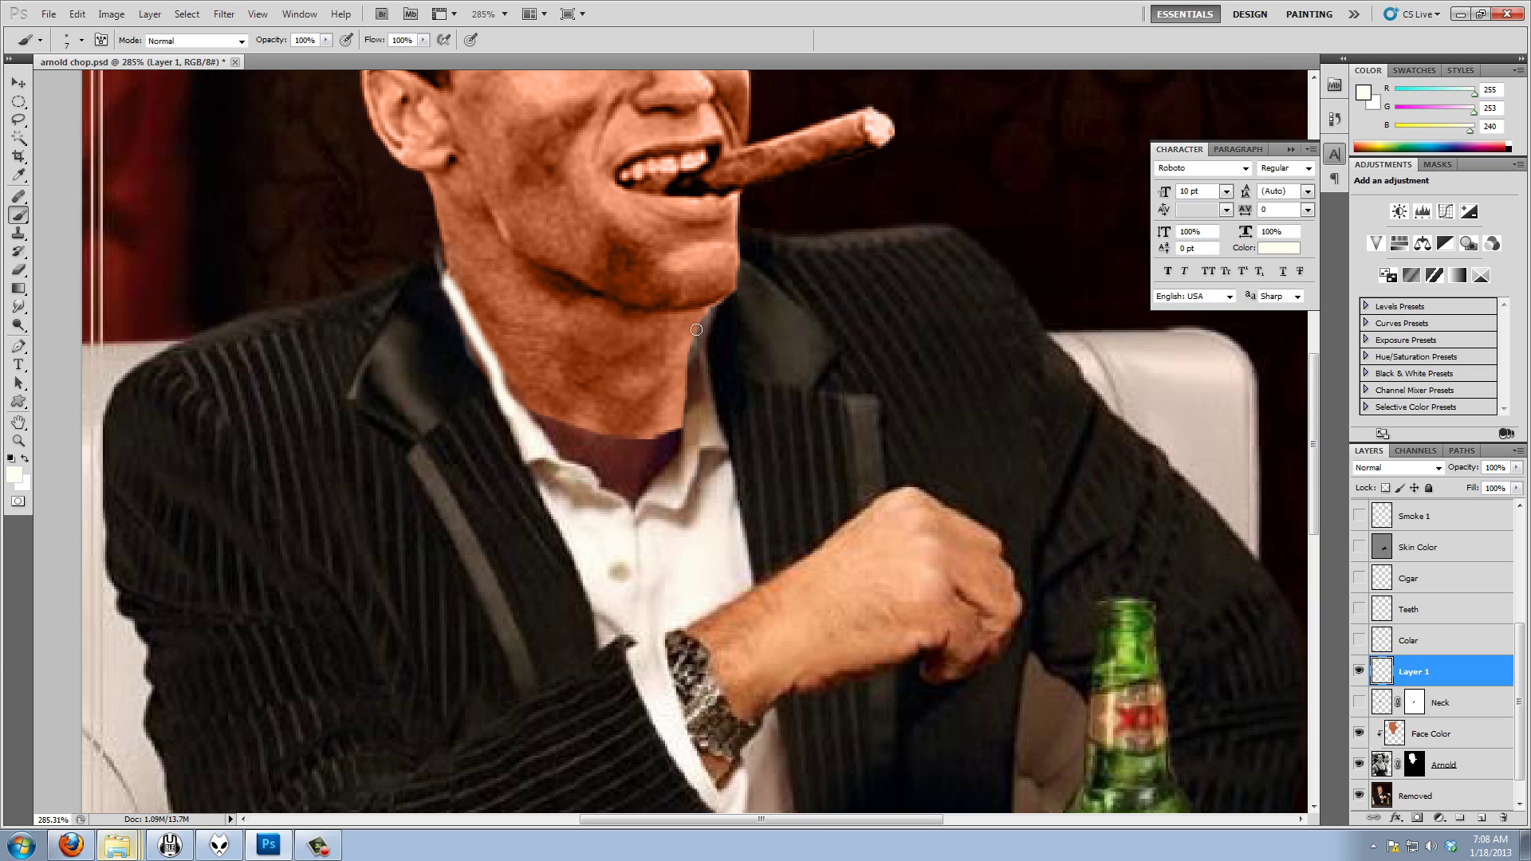
left_click_drag(695, 337, 701, 450)
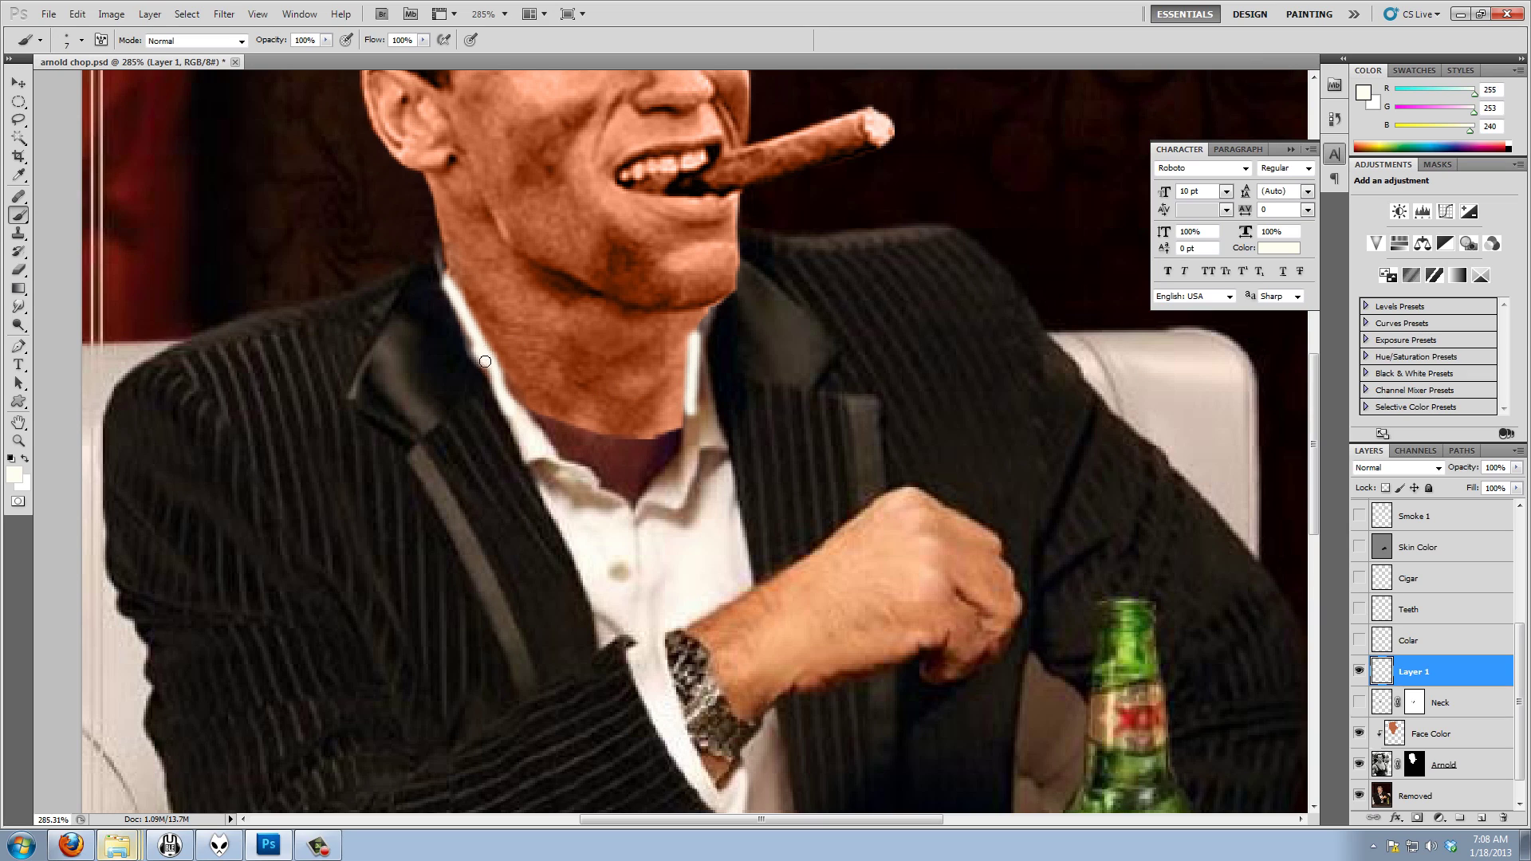
left_click_drag(468, 328, 545, 445)
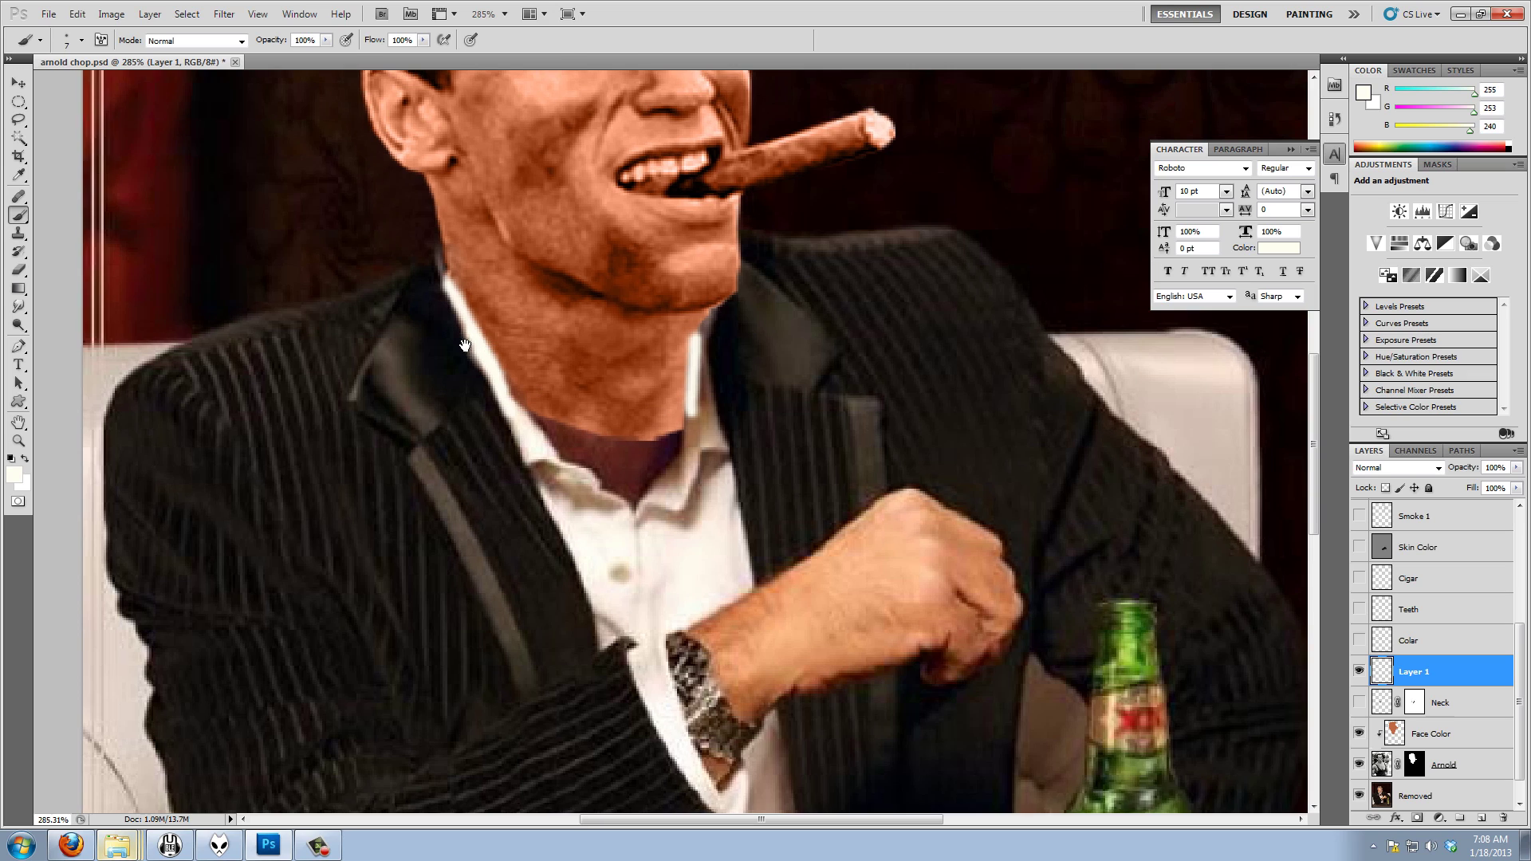
left_click_drag(504, 433, 518, 530)
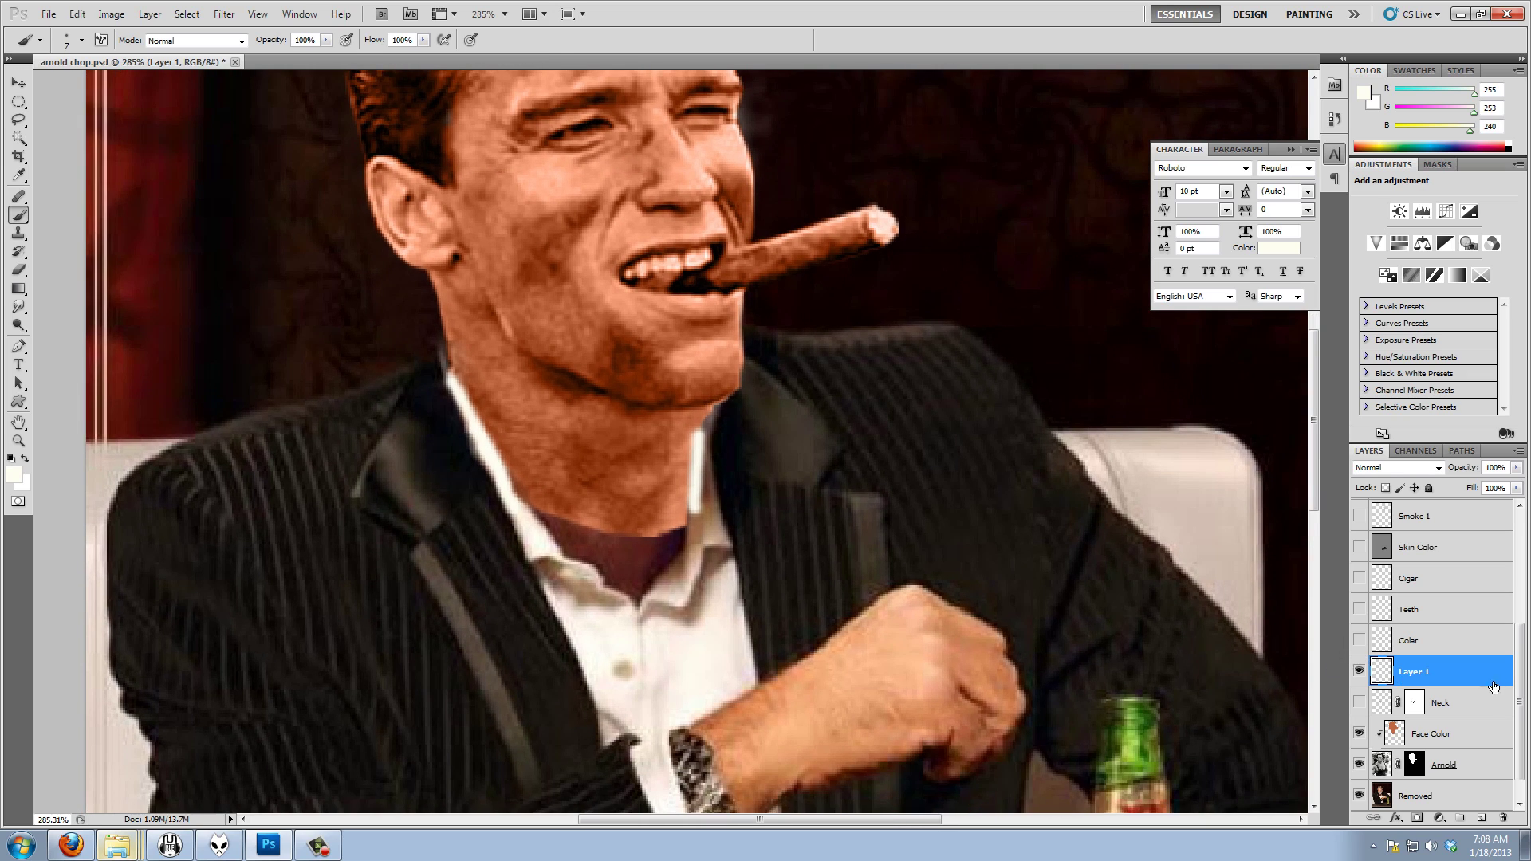
Delete the painted collar layer, and toggle the prepared Colar layer to compare the neckline, leaving it visible
left_click_drag(1494, 686, 1504, 818)
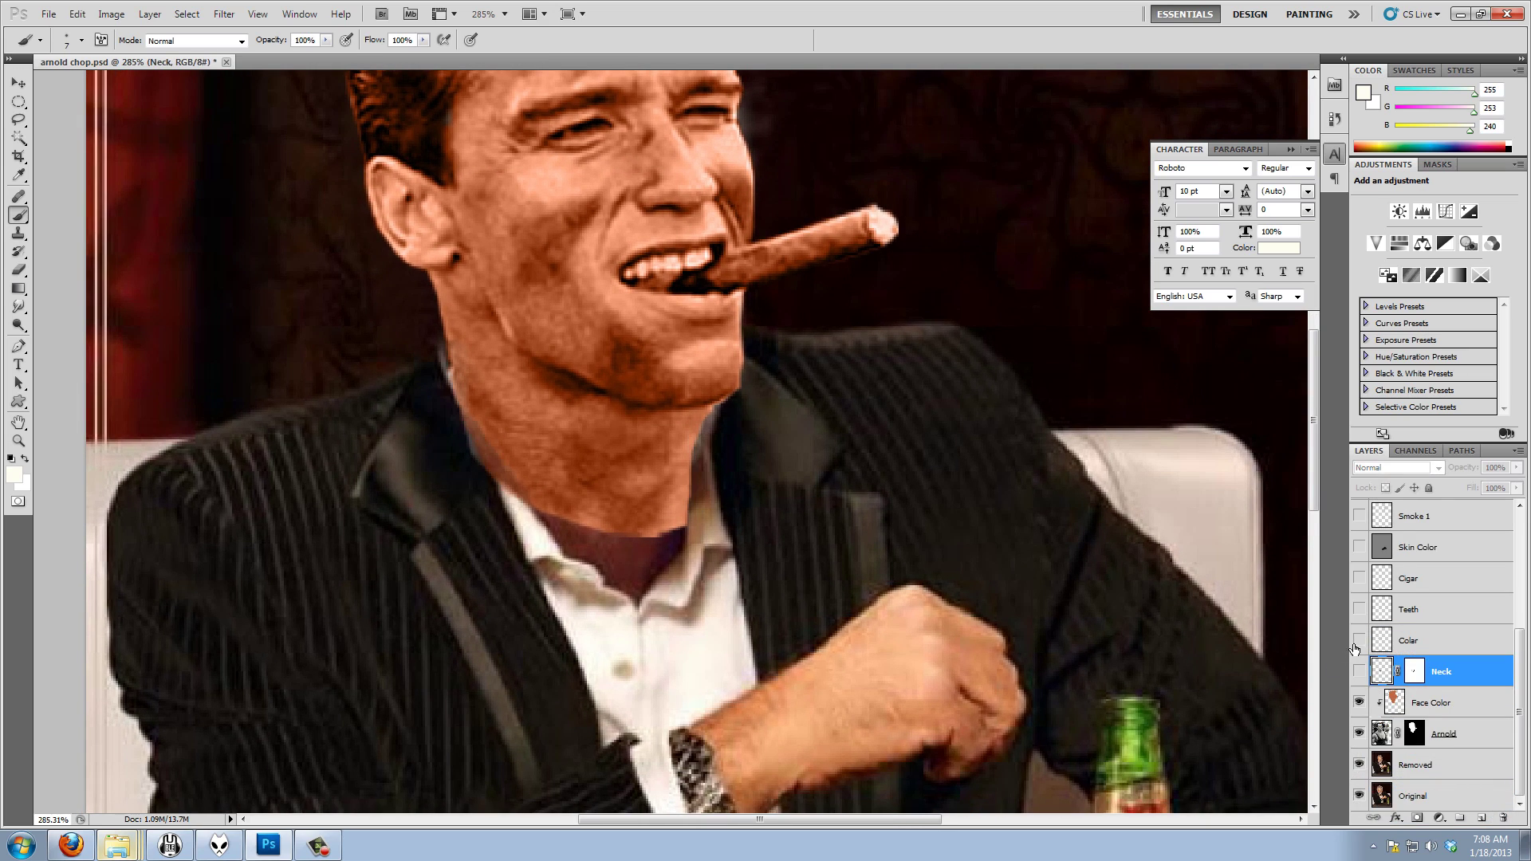
left_click(1358, 640)
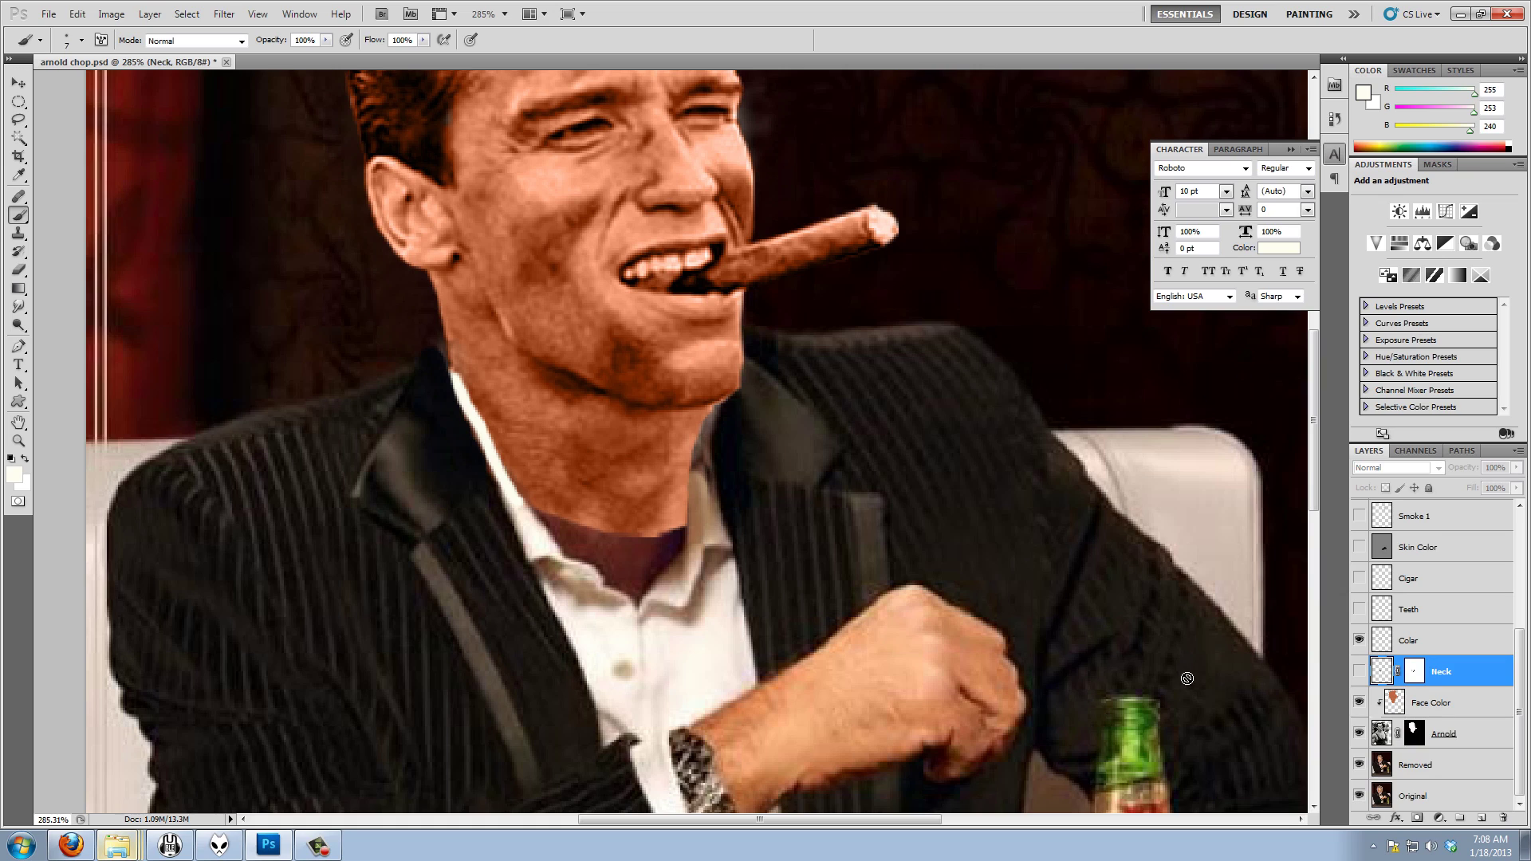
left_click(1360, 640)
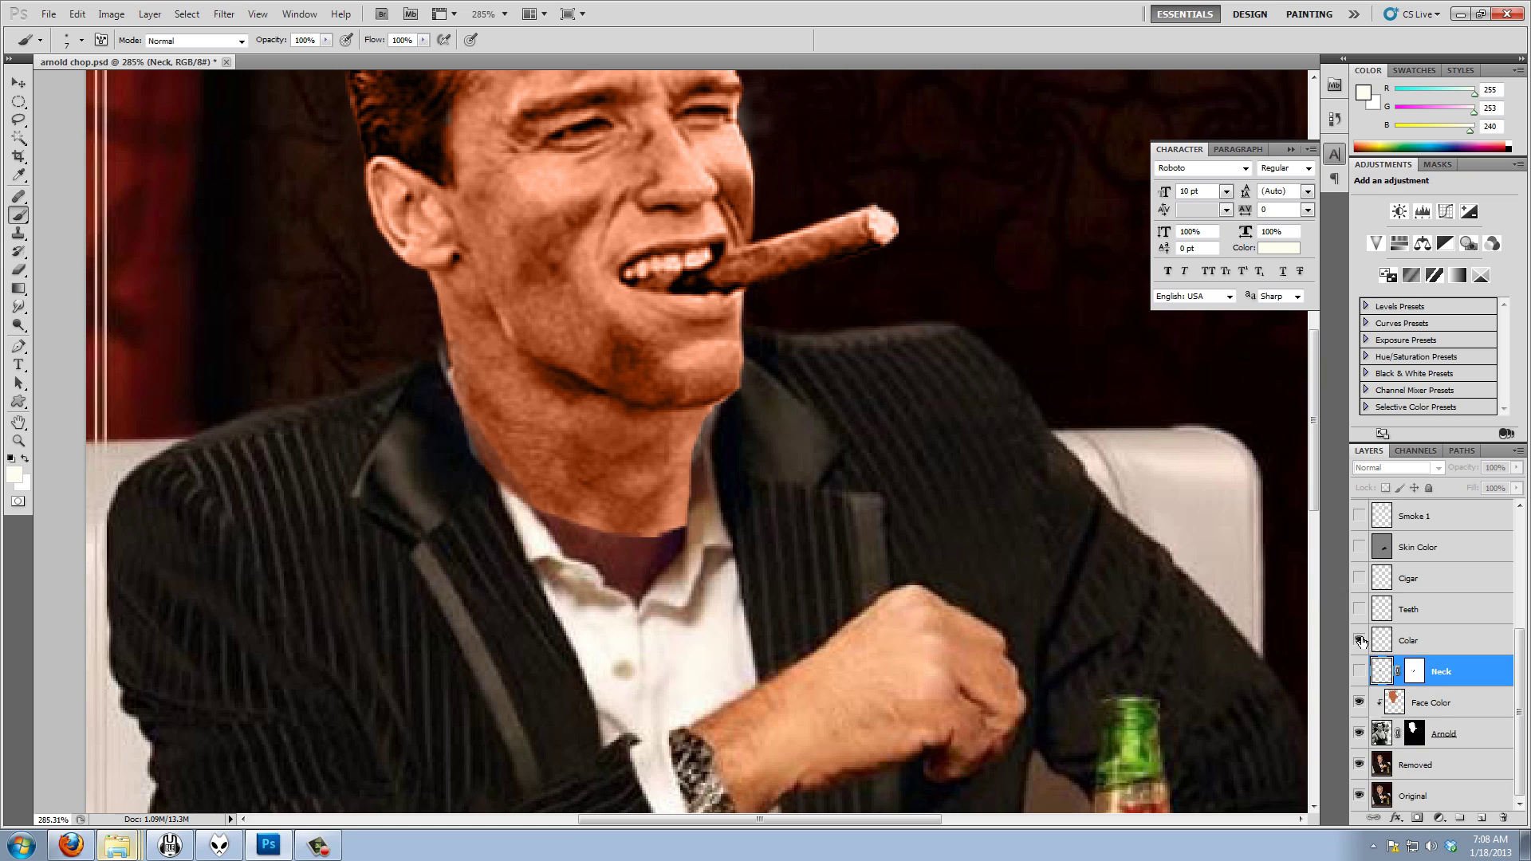
left_click(1360, 641)
left_click(1360, 641)
left_click(1360, 640)
left_click(1359, 640)
left_click(1360, 641)
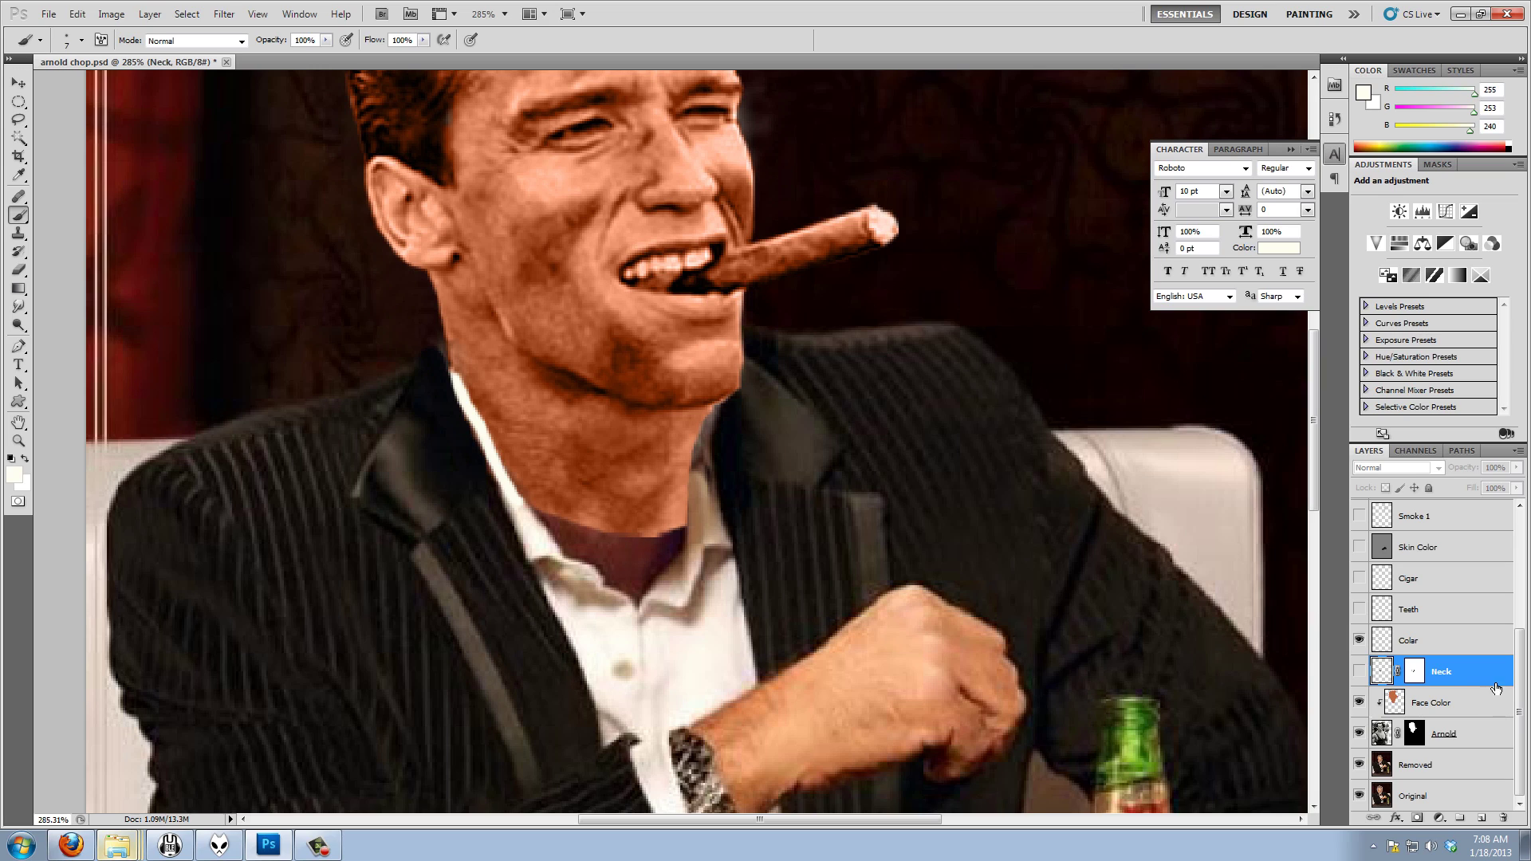
Clone neck skin over the dark collar opening on a new layer above Neck with a size 20 Clone Stamp, undoing the last stroke
left_click(1482, 819)
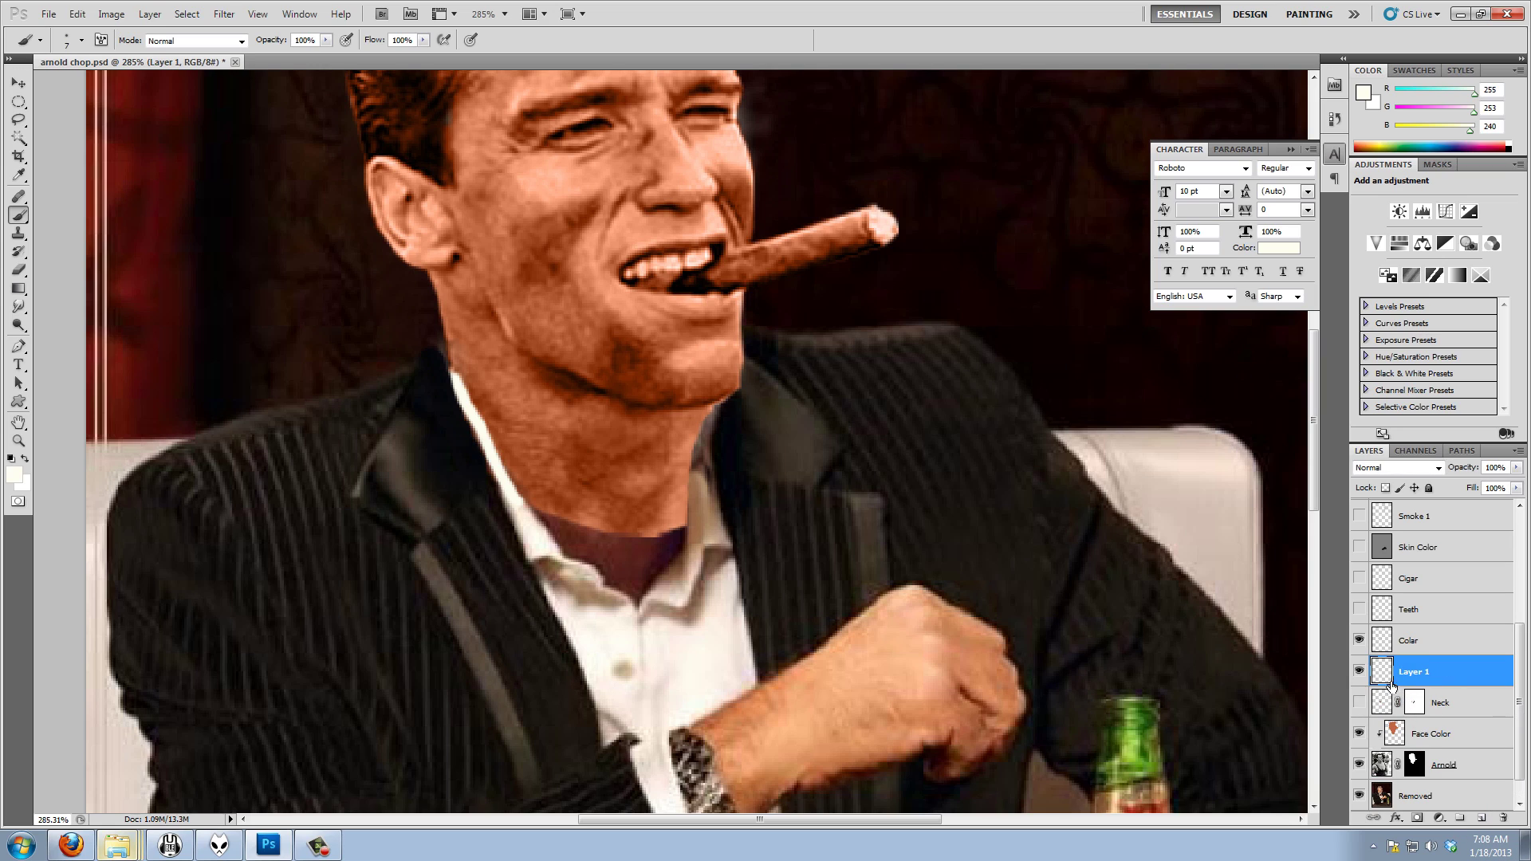
left_click(18, 233)
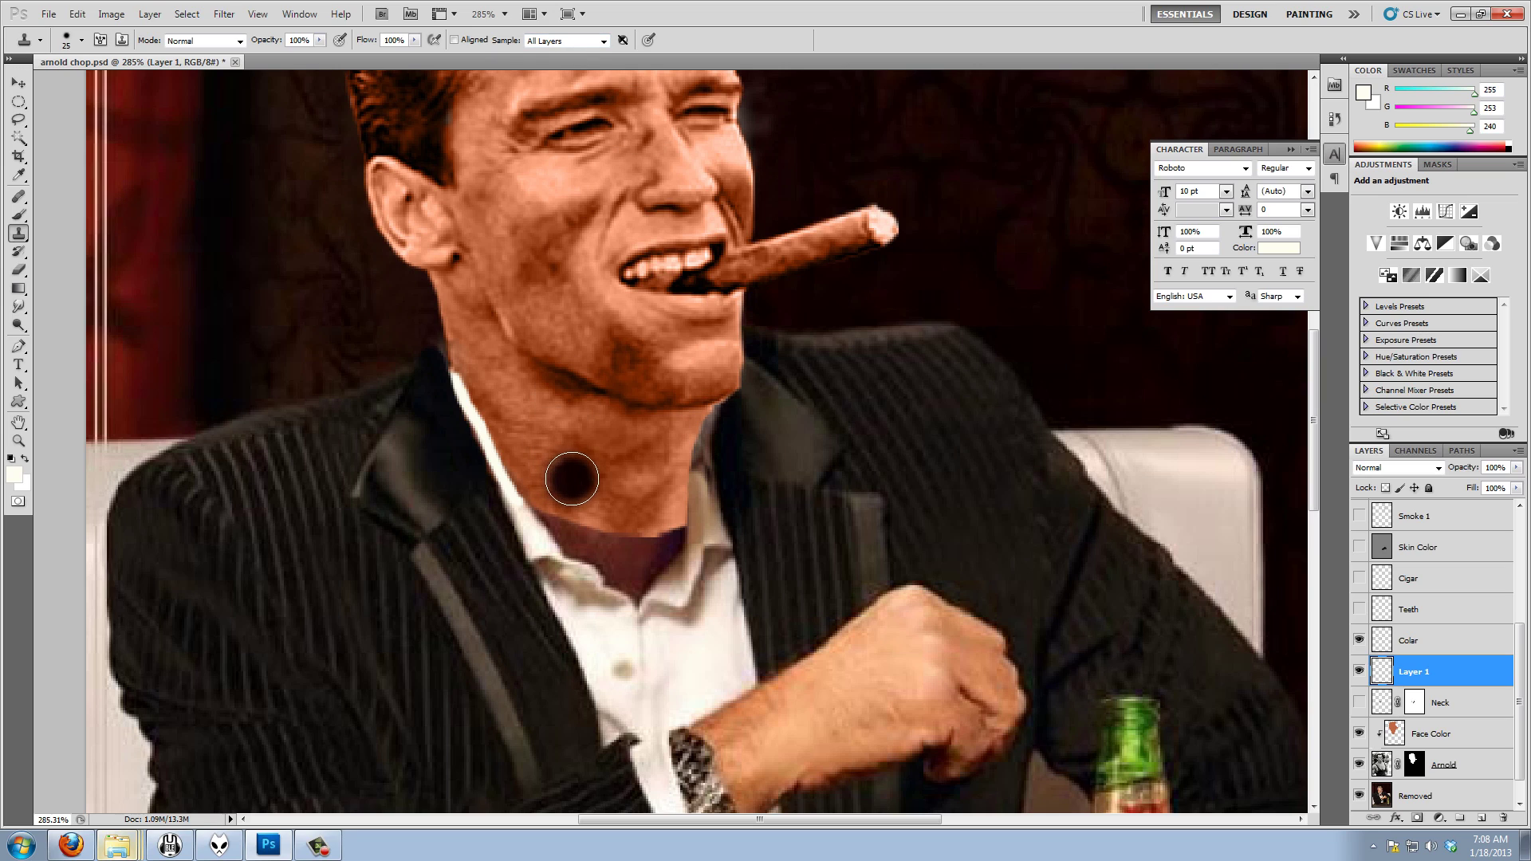
key("bracketleft")
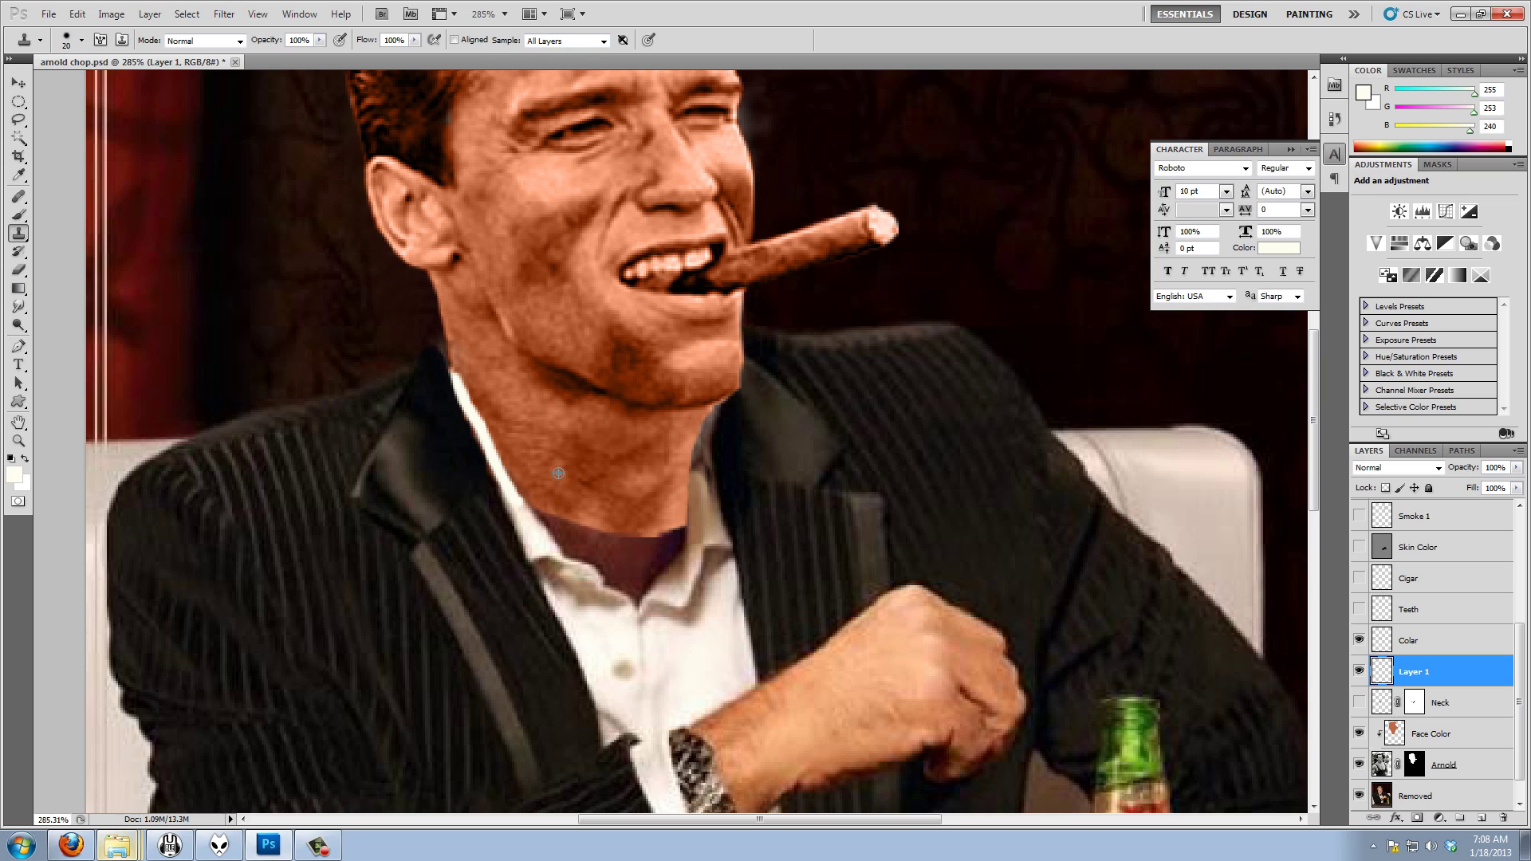
left_click(559, 473, "alt")
mouse_move(568, 517)
left_mouse_down()
mouse_move(631, 584)
mouse_move(673, 544)
mouse_move(603, 543)
mouse_move(649, 549)
mouse_move(651, 587)
mouse_move(676, 539)
mouse_move(586, 533)
mouse_move(714, 594)
mouse_move(710, 509)
mouse_move(620, 603)
mouse_move(728, 491)
mouse_move(607, 614)
mouse_move(682, 606)
mouse_move(617, 658)
mouse_move(633, 601)
left_mouse_up()
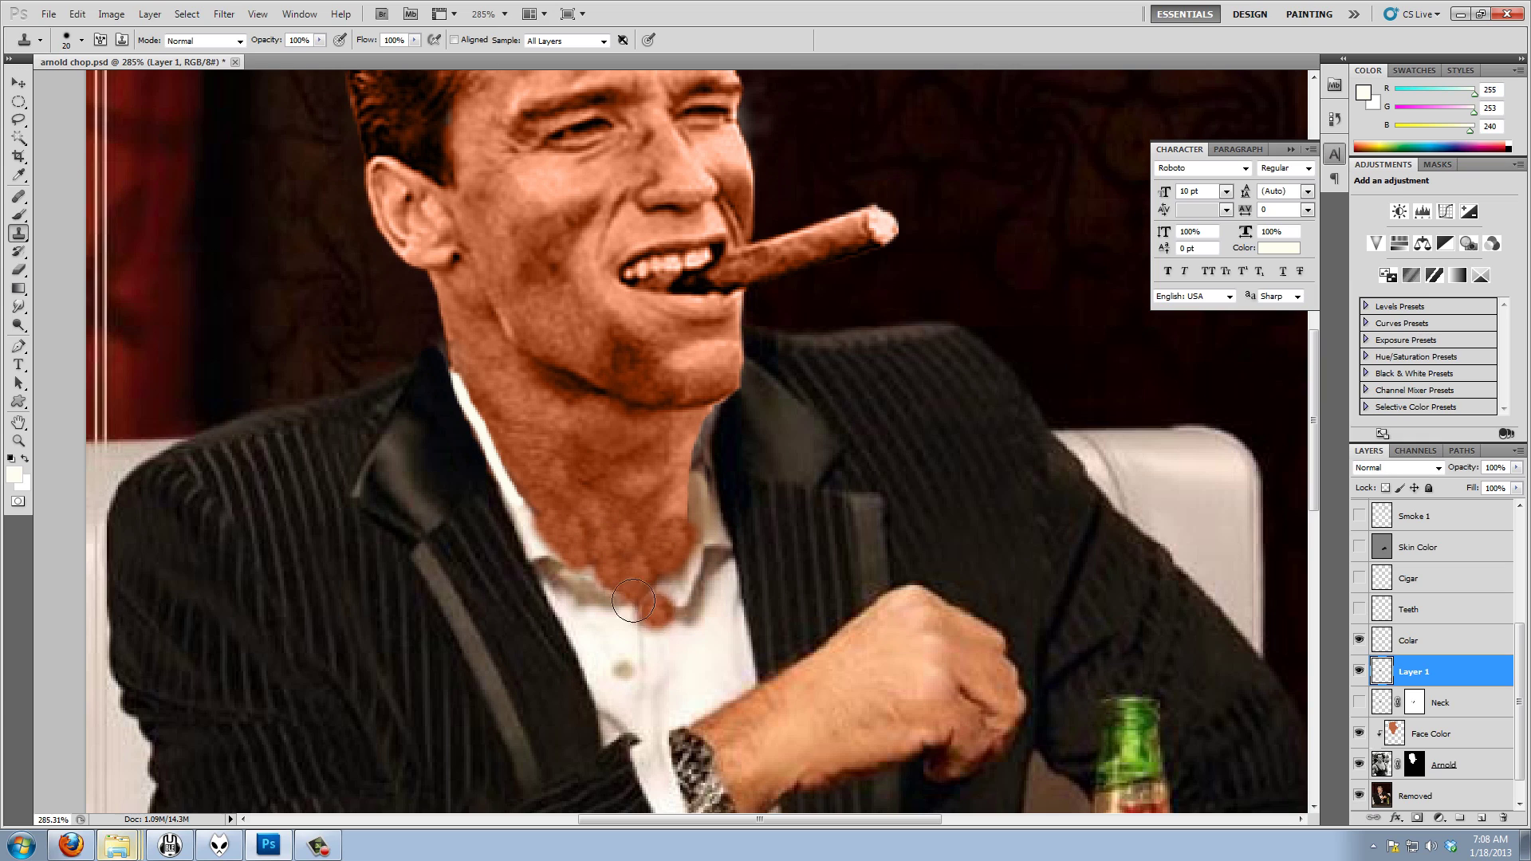
key("ctrl+z")
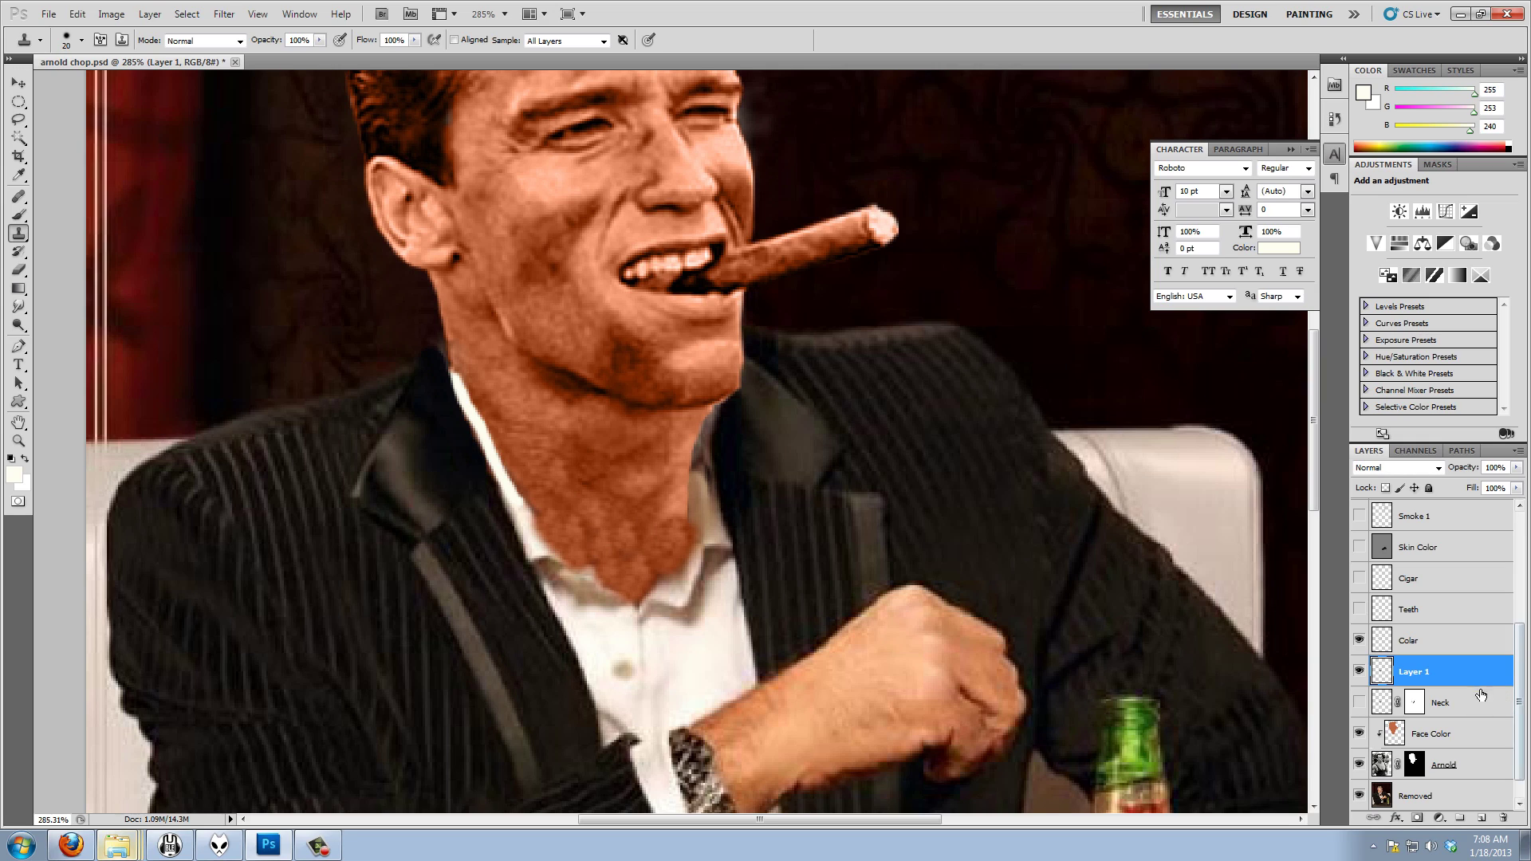
Delete the cloned neck skin layer and show the prepared Neck layer, checking how it fills the collar opening
mouse_move(1481, 674)
left_mouse_down()
mouse_move(1483, 777)
mouse_move(1502, 818)
left_mouse_up()
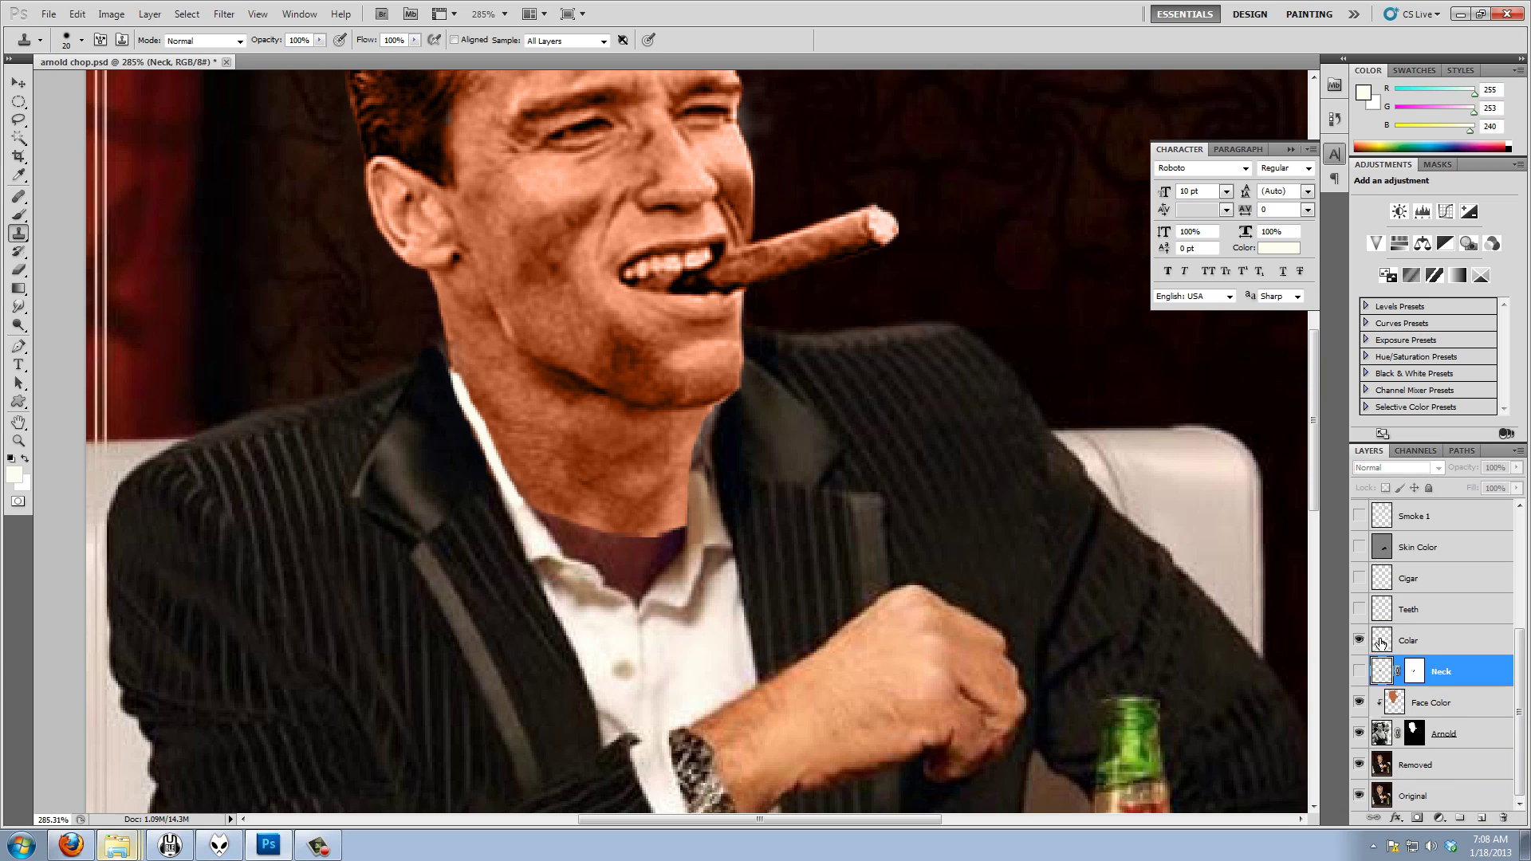
left_click(1358, 672)
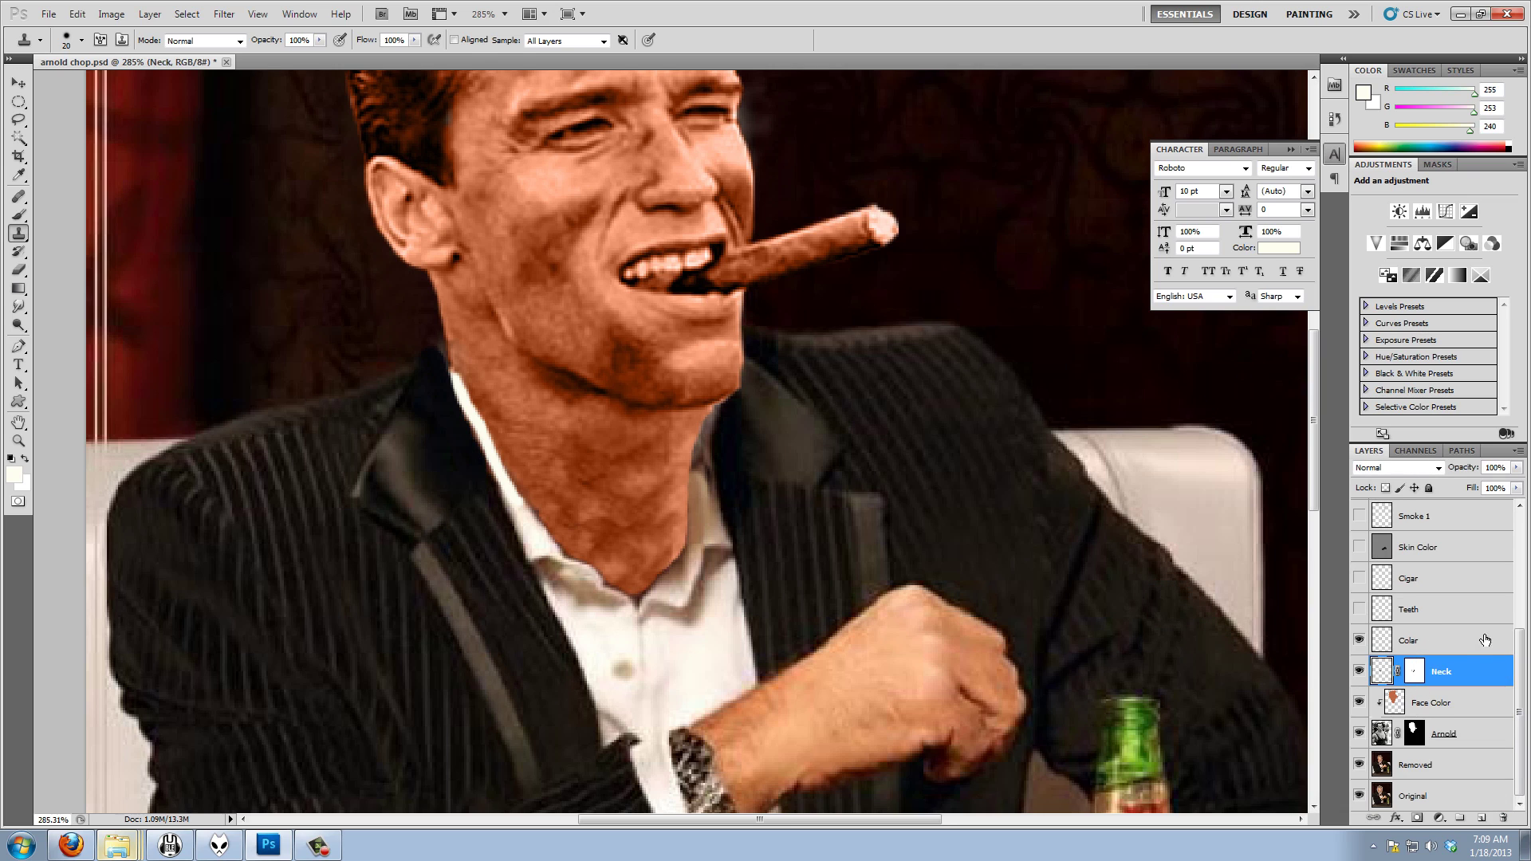
scroll(841, 554, "down", 5)
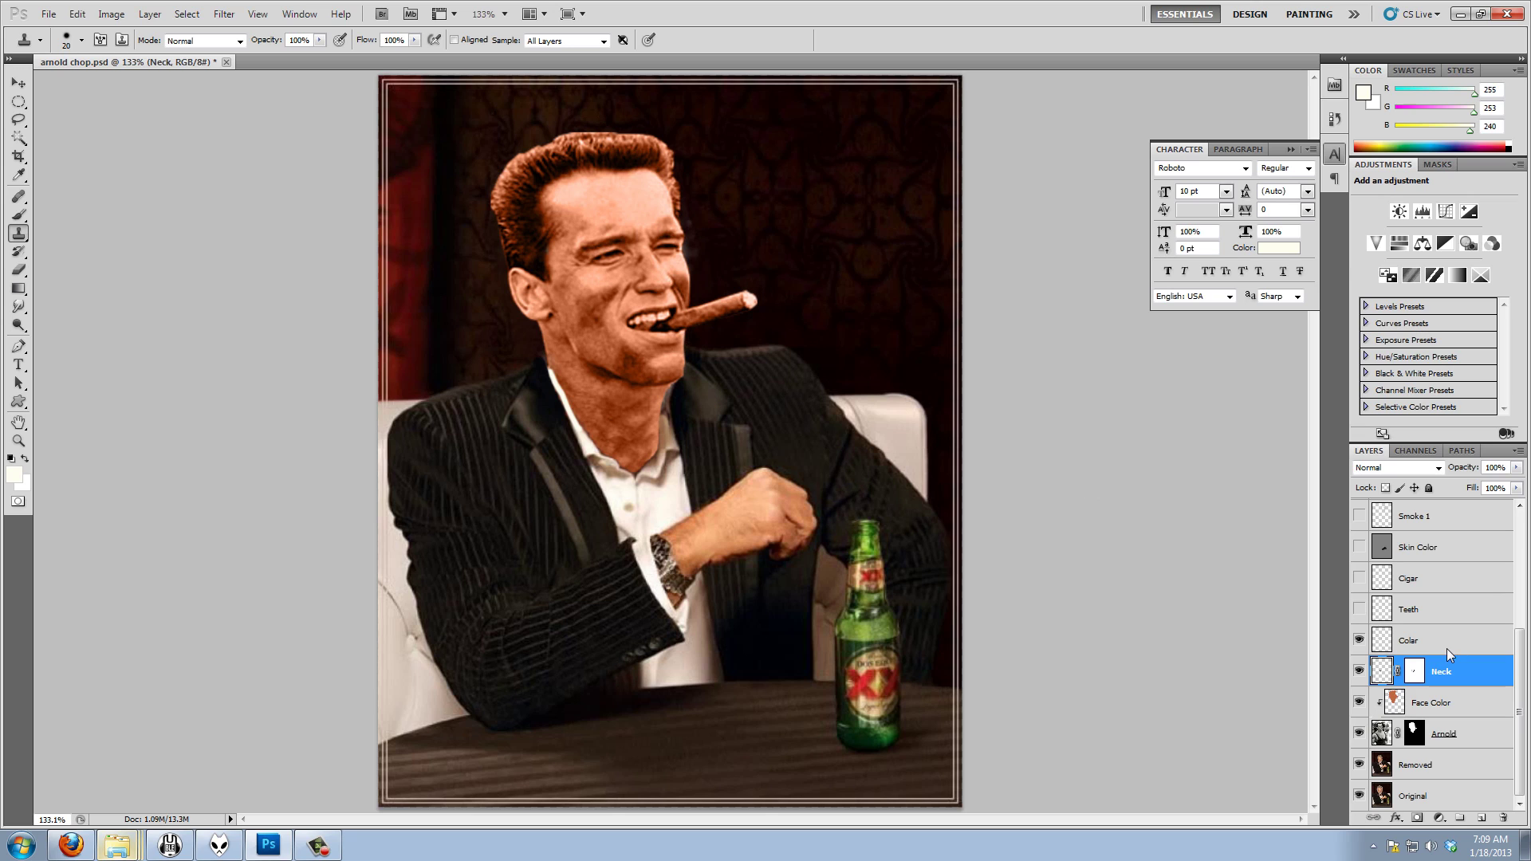
scroll(678, 286, "up", 3)
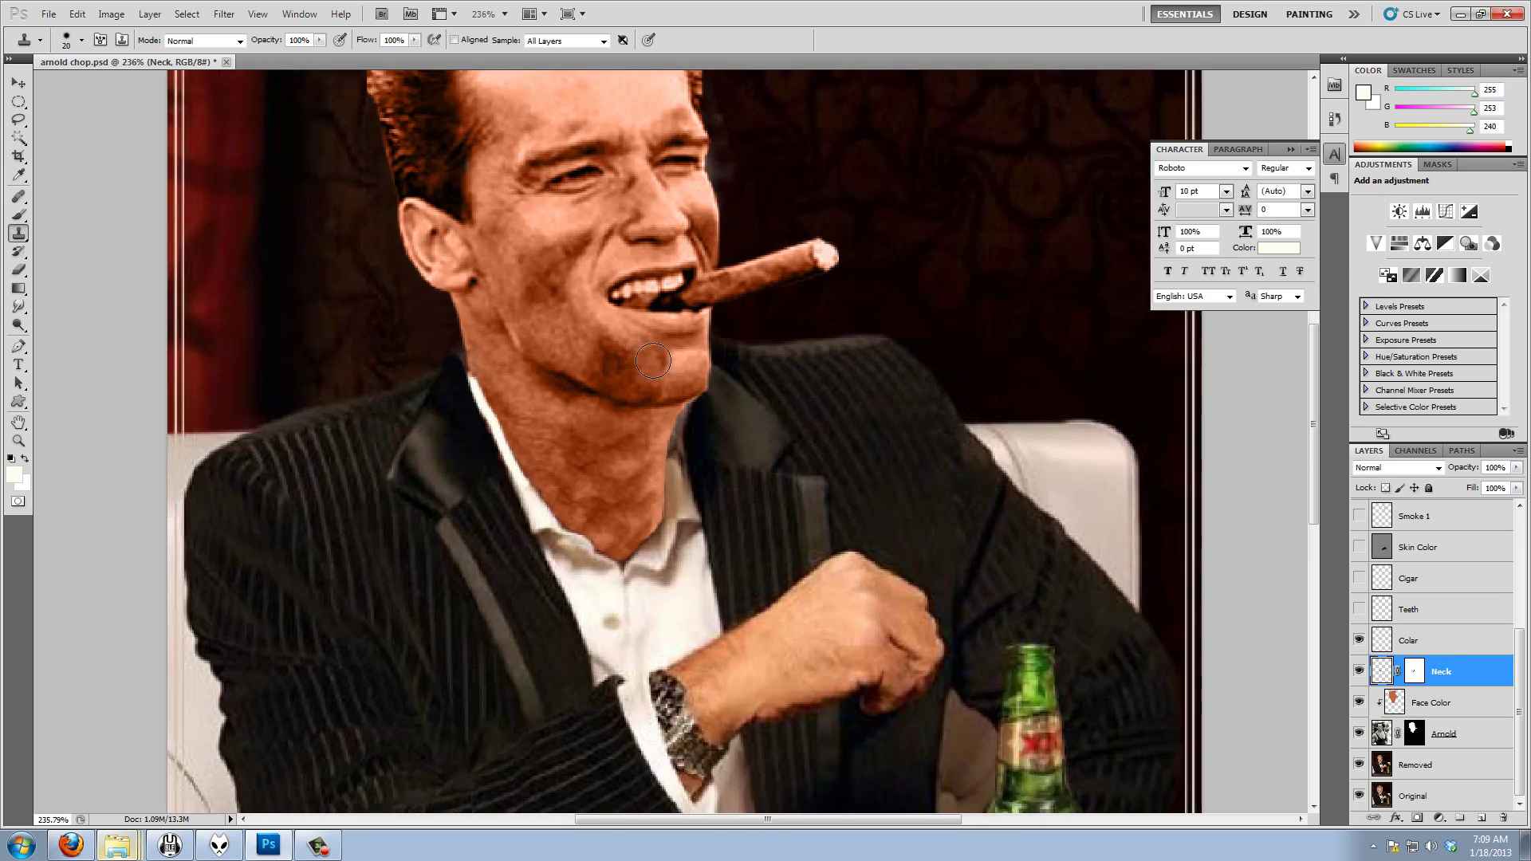
left_click_drag(493, 187, 555, 408)
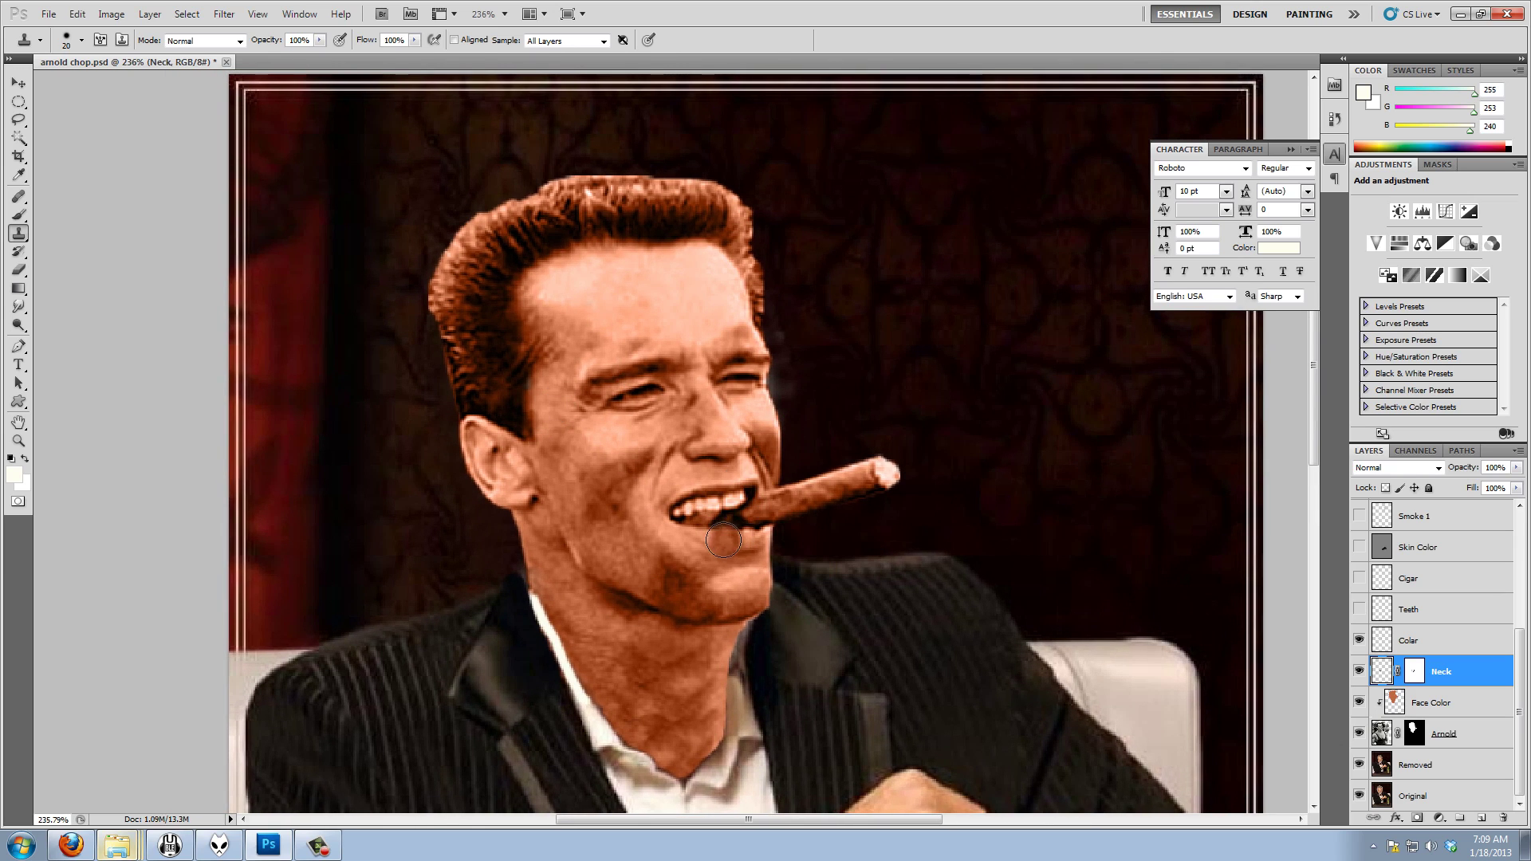
scroll(716, 558, "up", 1)
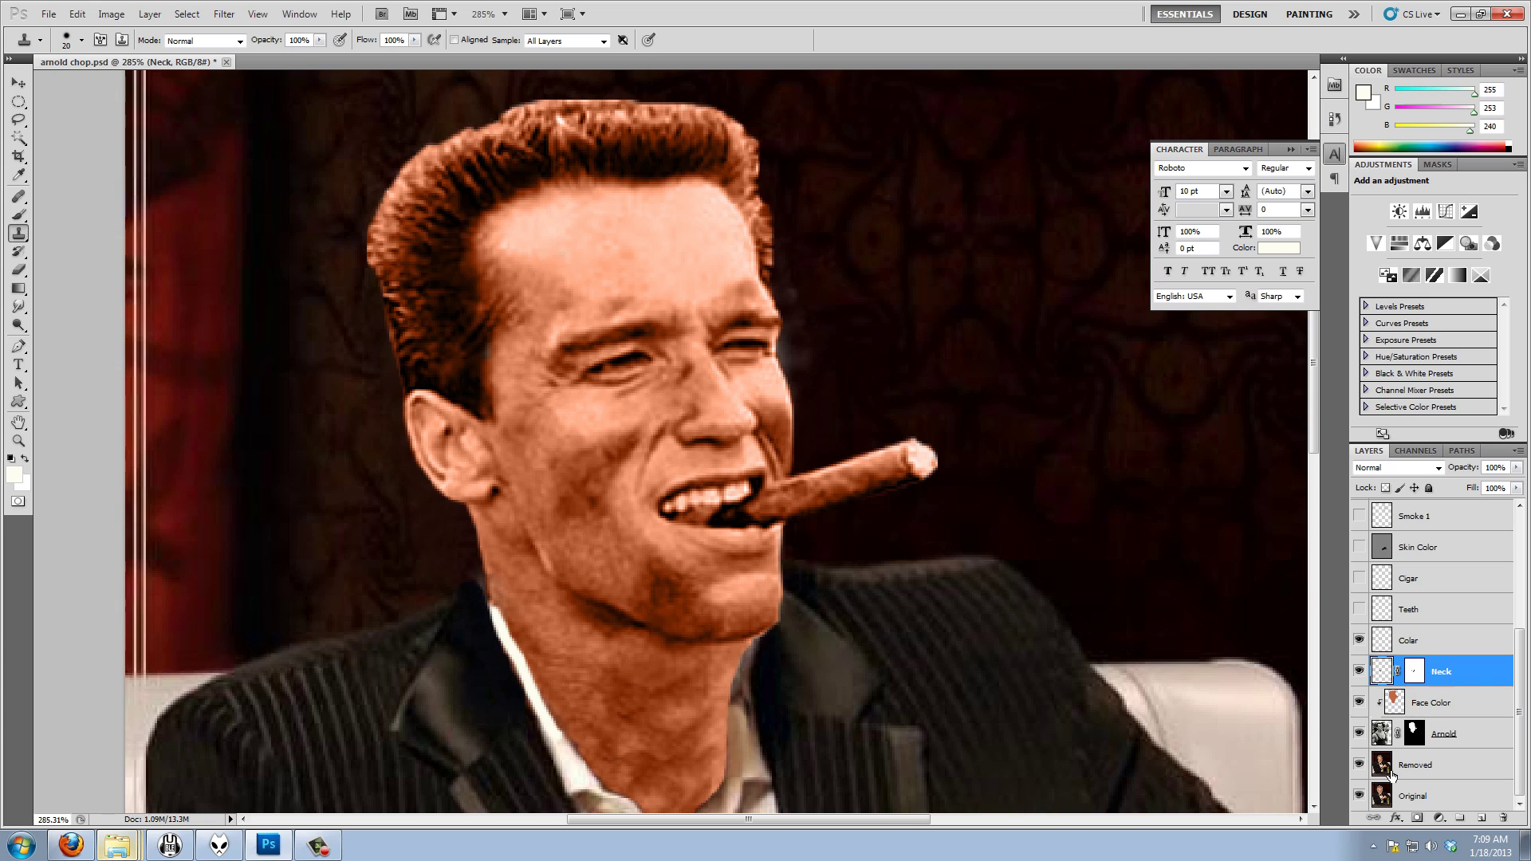
Create a new layer above Colar and set white as the Brush tool's foreground color
left_click(1476, 647)
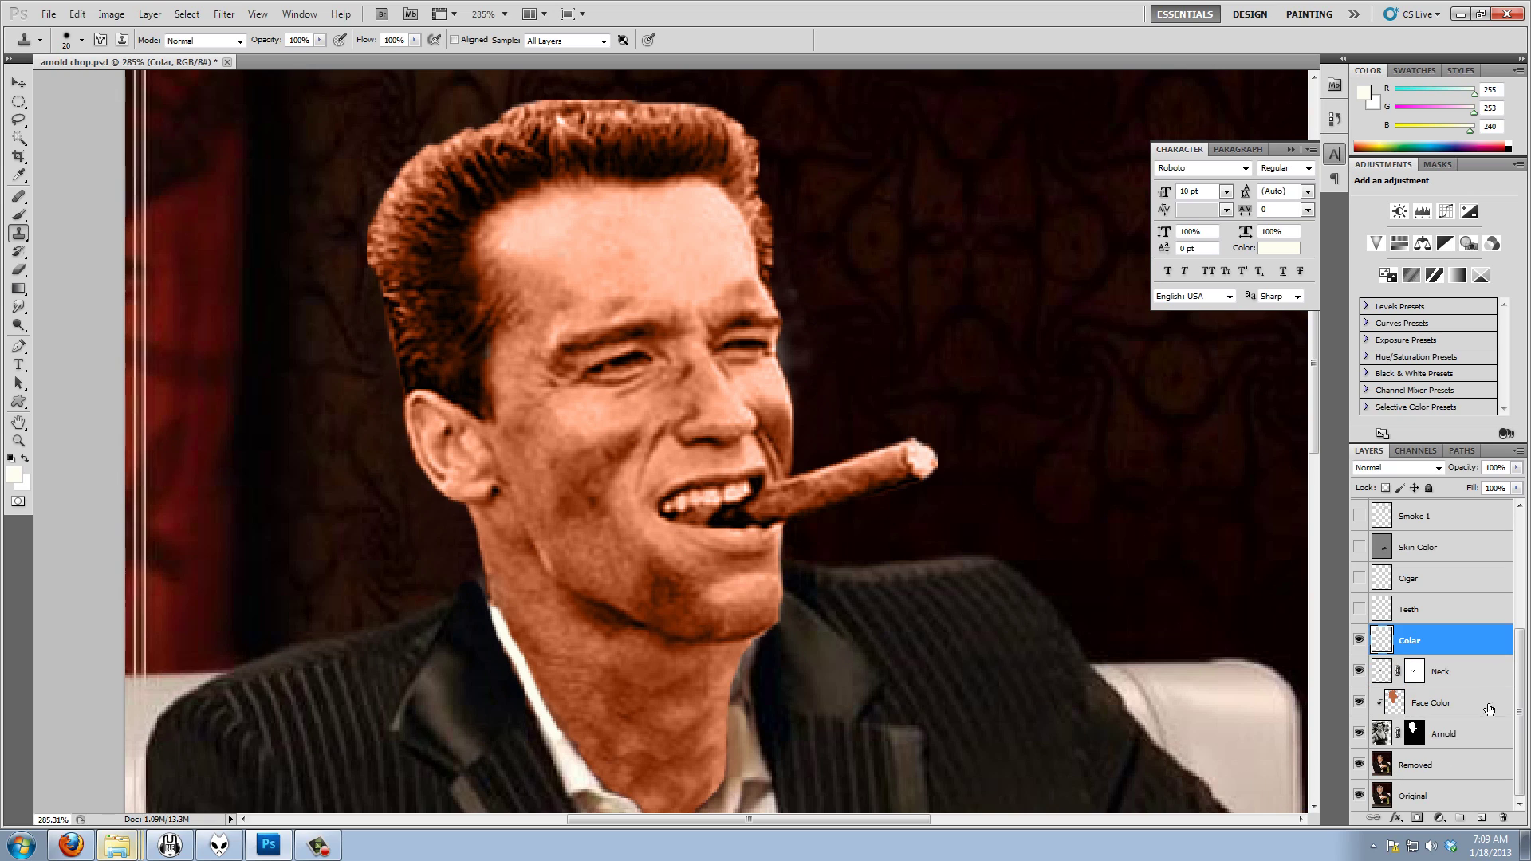
left_click(1481, 819)
key("b")
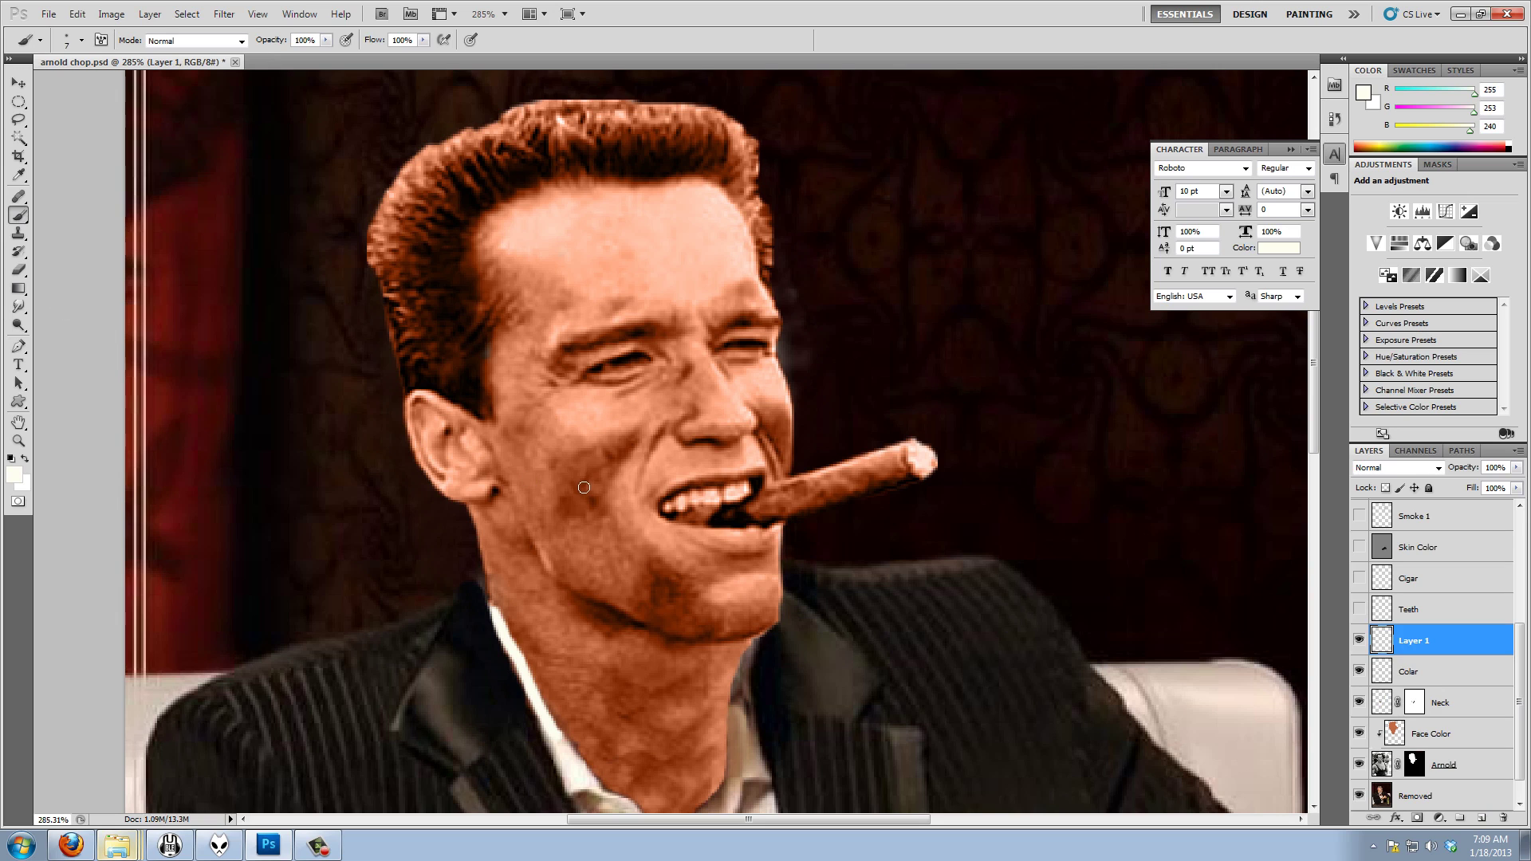
key("d")
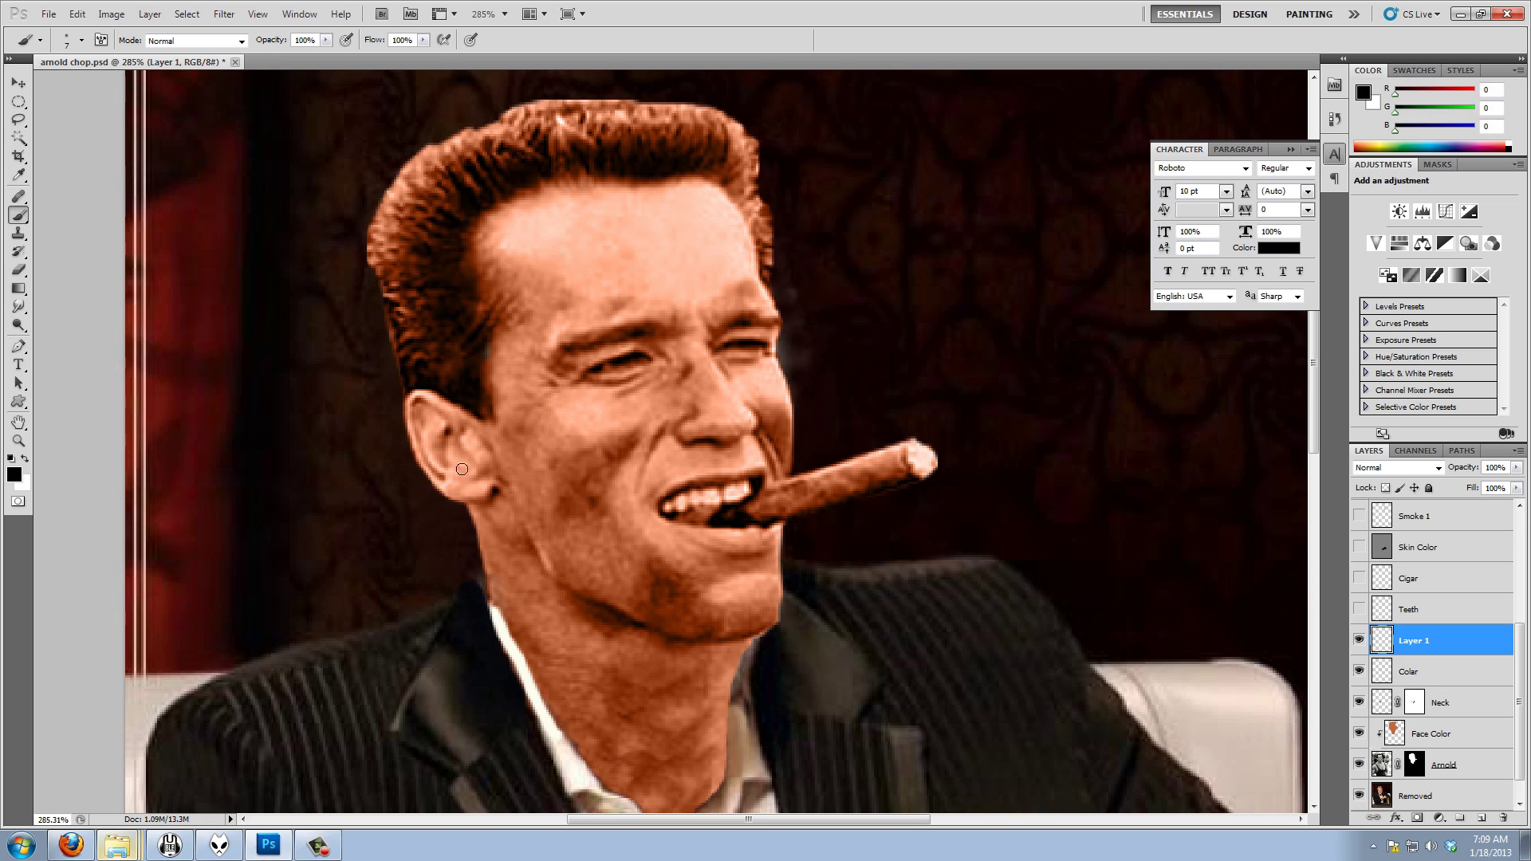
left_click(24, 459)
Paint Arnold's upper teeth white on the new layer with a size 4 brush
scroll(527, 527, "up", 3)
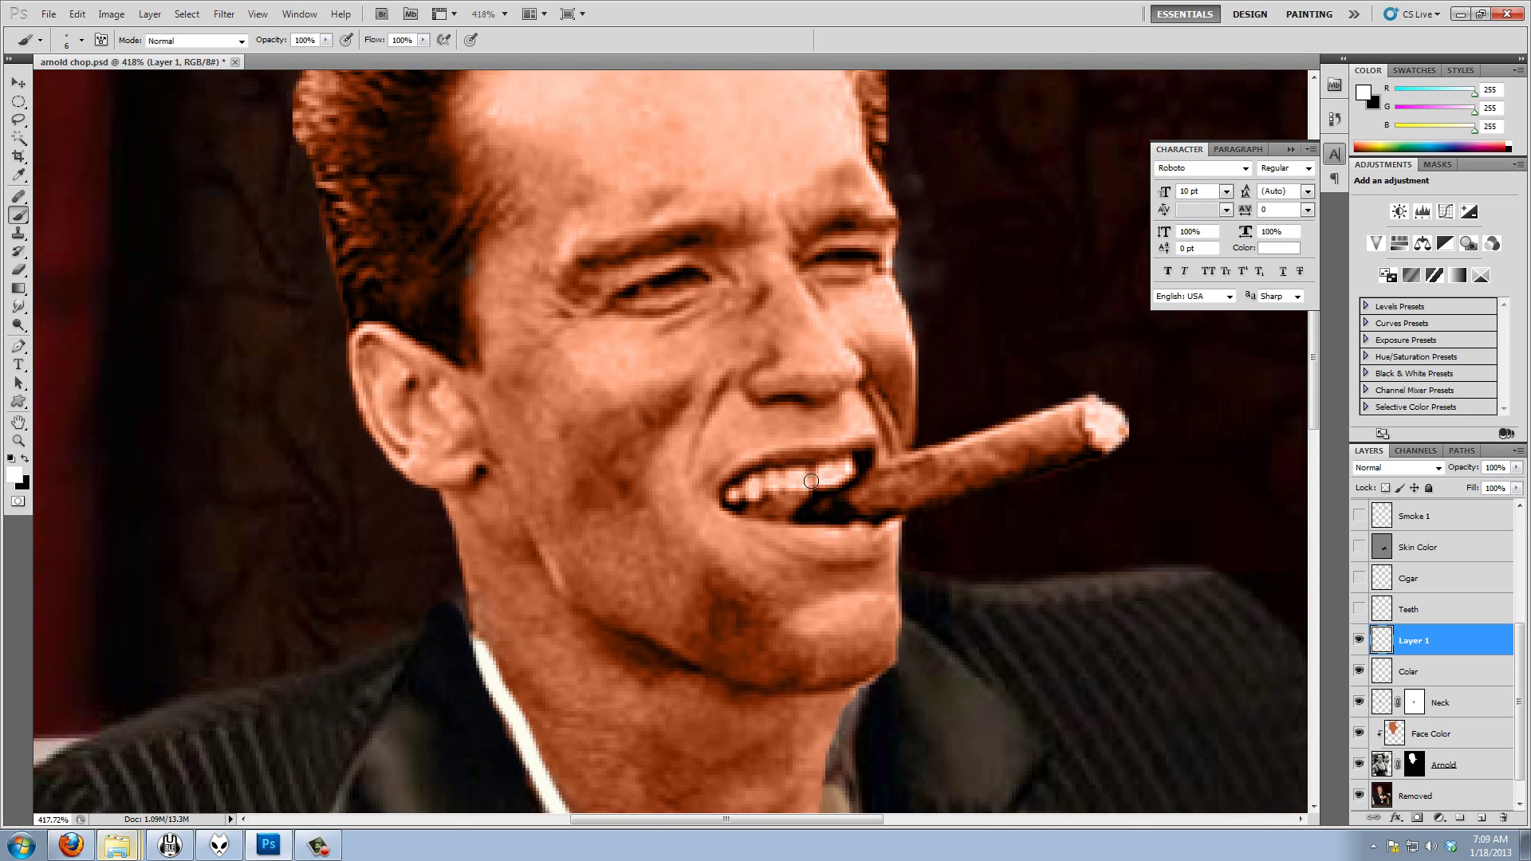
key("bracketleft")
key("bracketleft")
scroll(811, 481, "up", 2)
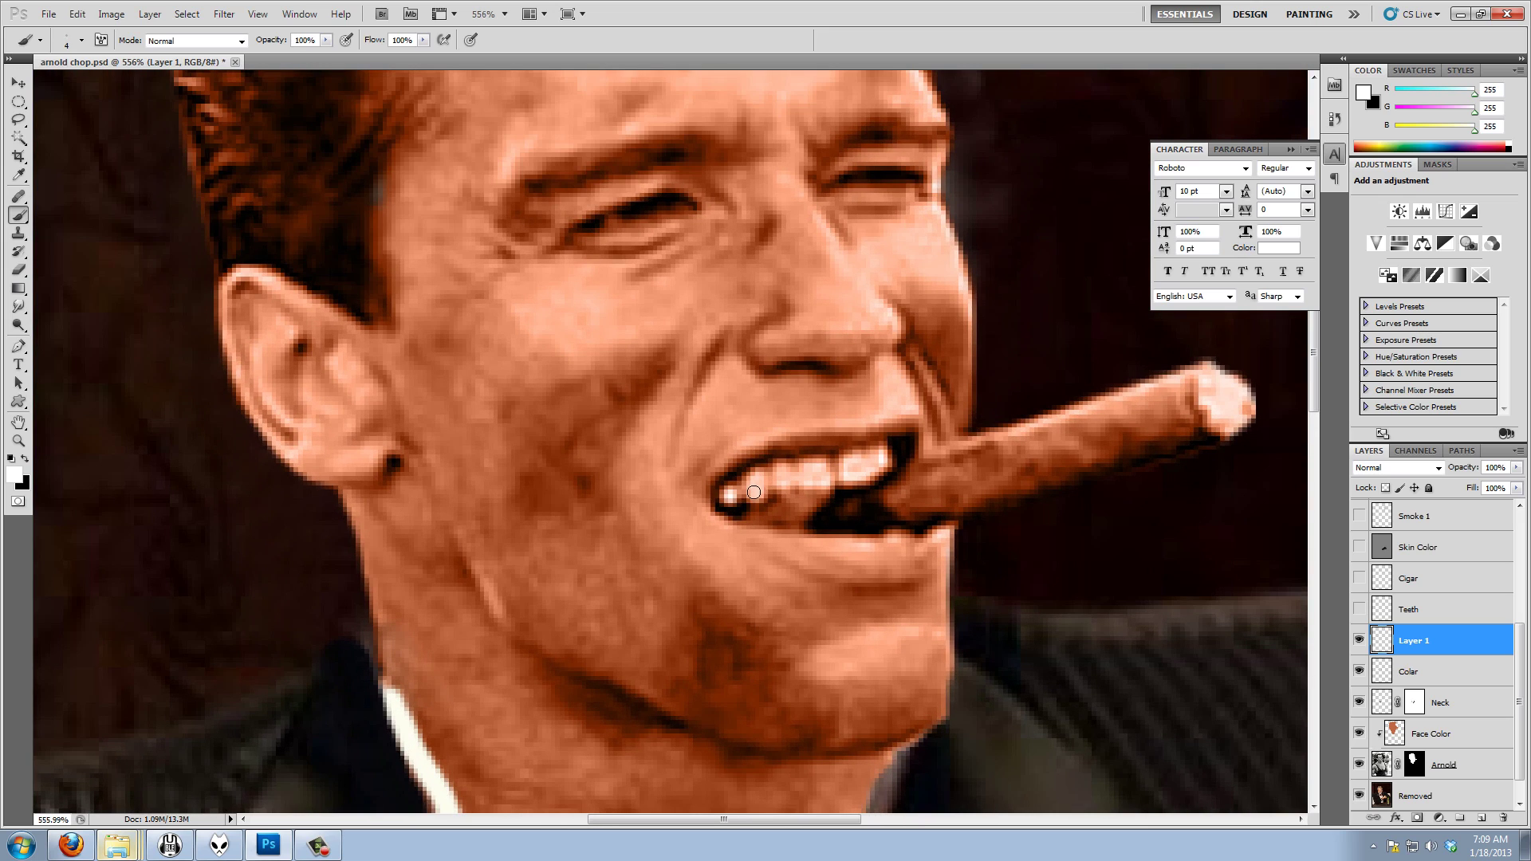
mouse_move(754, 492)
left_mouse_down()
mouse_move(755, 479)
mouse_move(866, 465)
left_mouse_up()
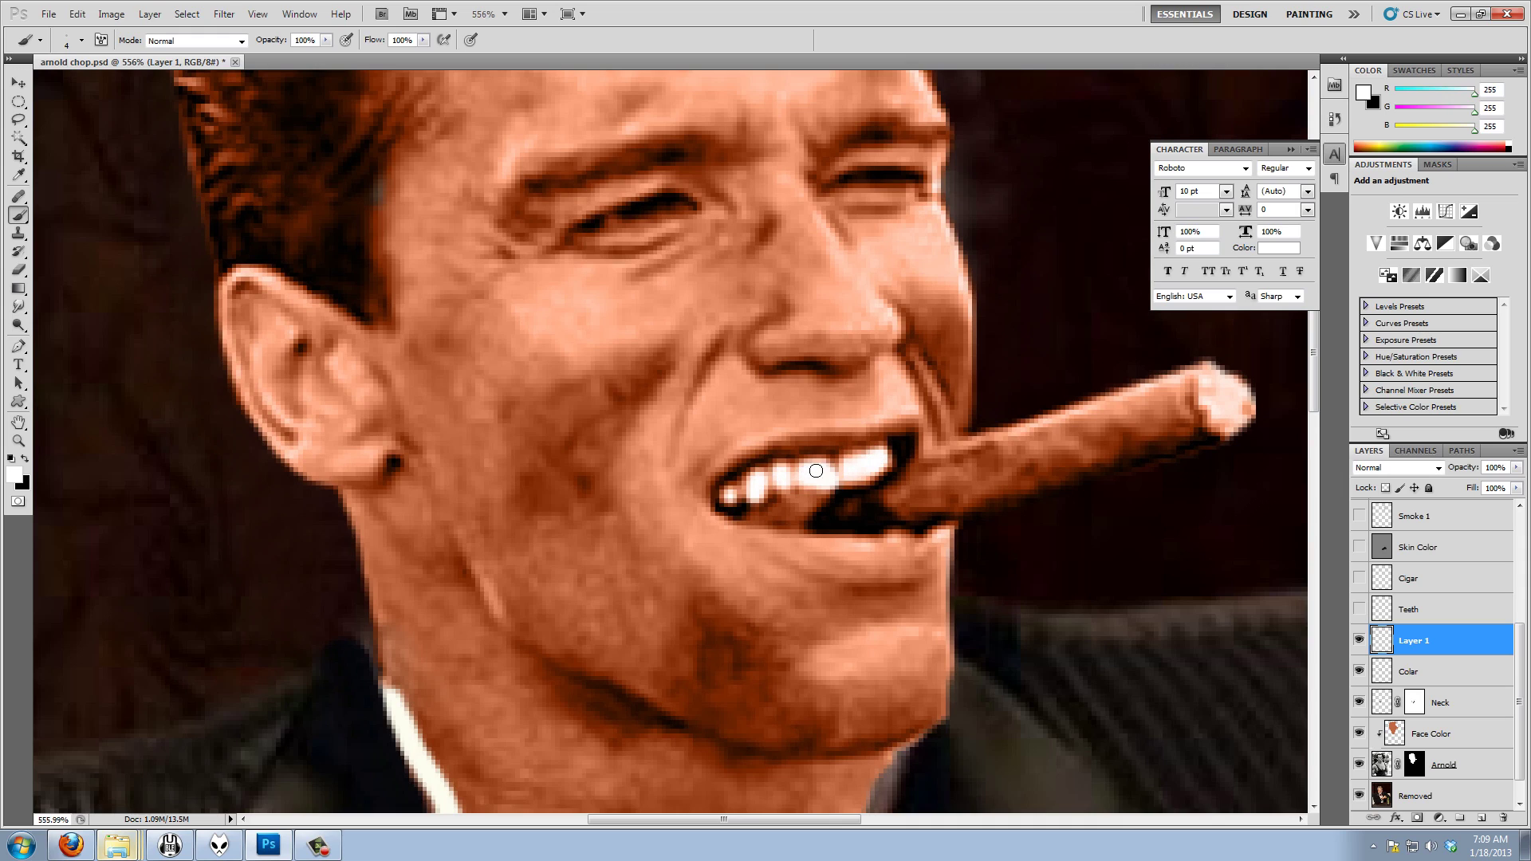
Soften the painted white teeth with a Gaussian Blur of 0.2 pixels radius
left_click(224, 13)
mouse_move(267, 165)
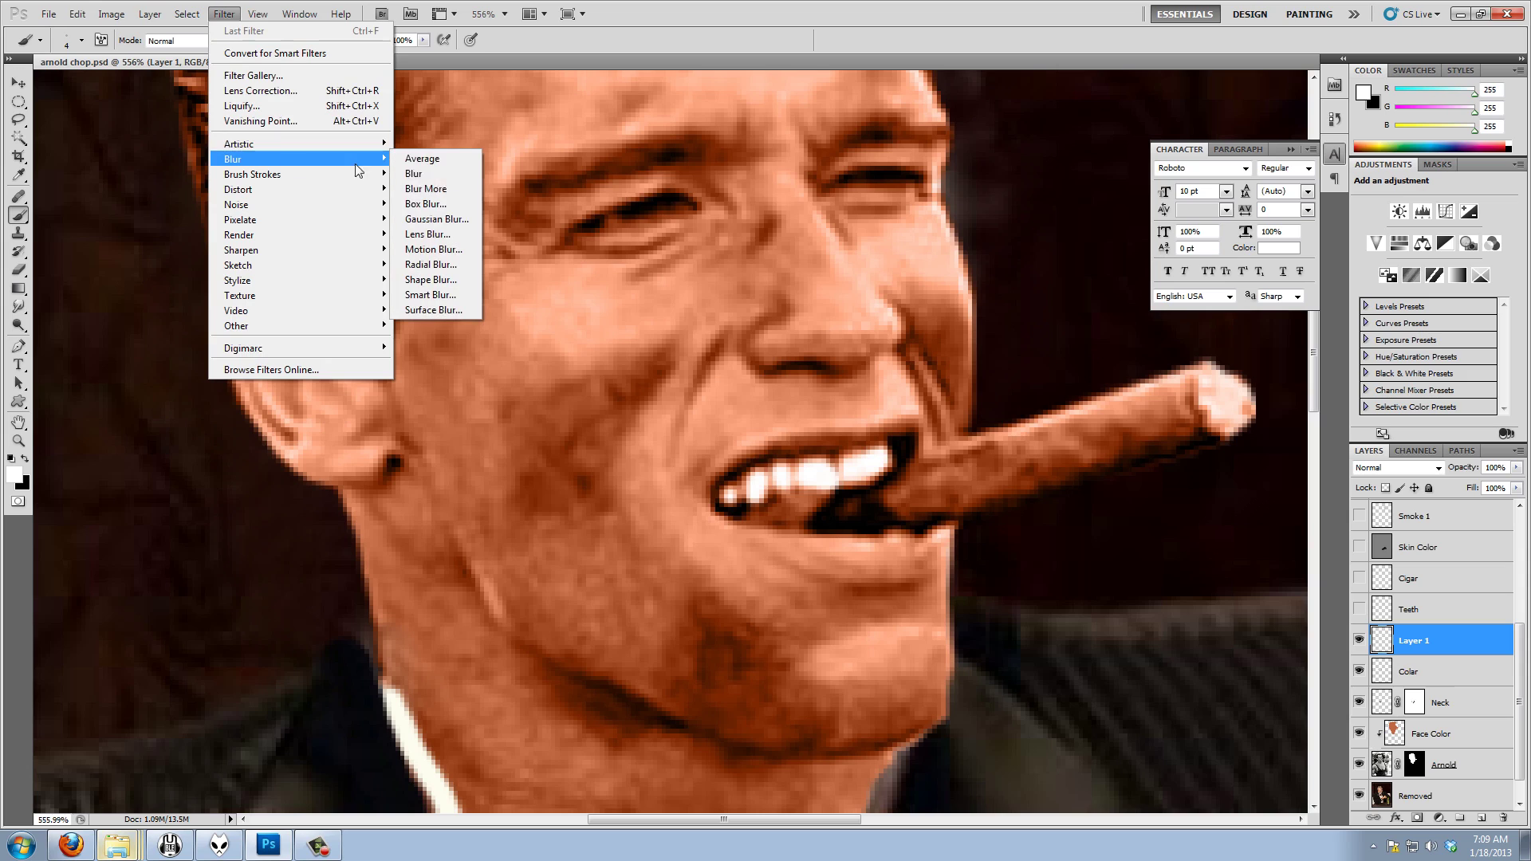
left_click(435, 219)
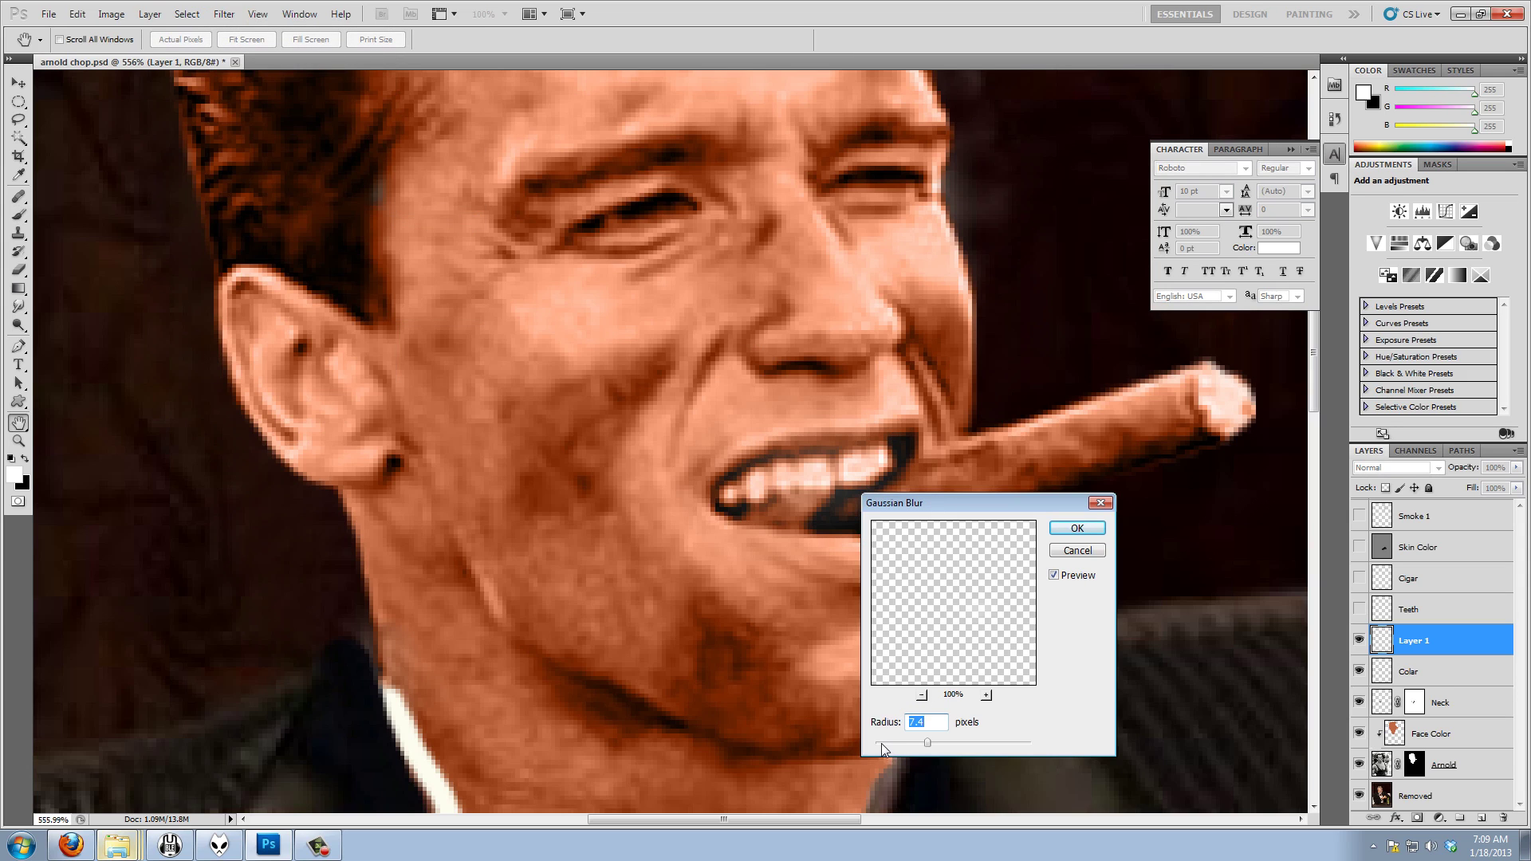
left_click_drag(882, 744, 876, 742)
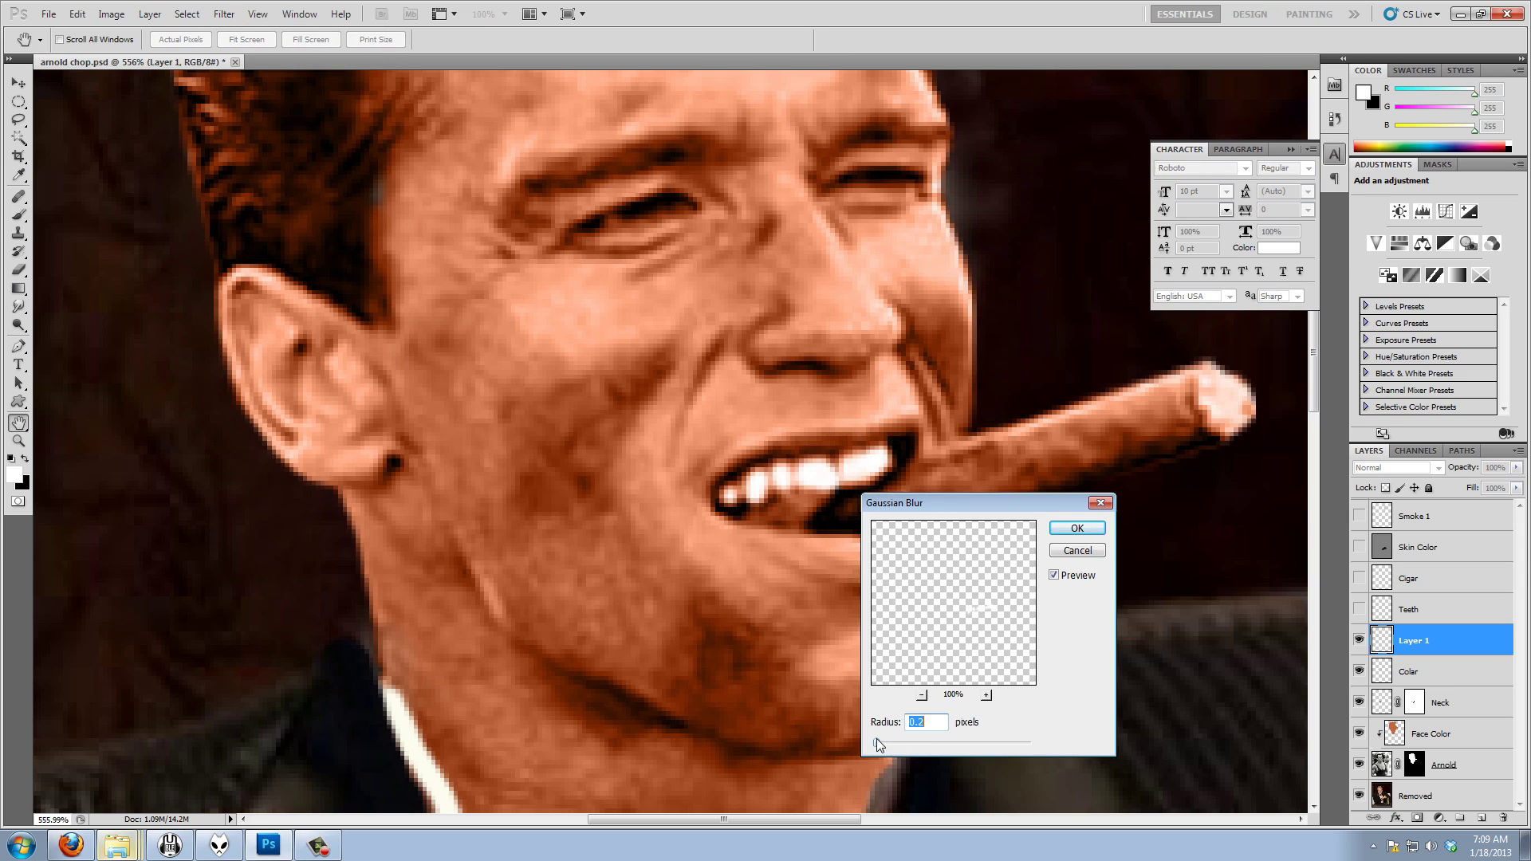
left_click(1072, 530)
Move the painted teeth layer below Original in the layer stack and show the prepared Teeth layer
scroll(1385, 679, "down", 1)
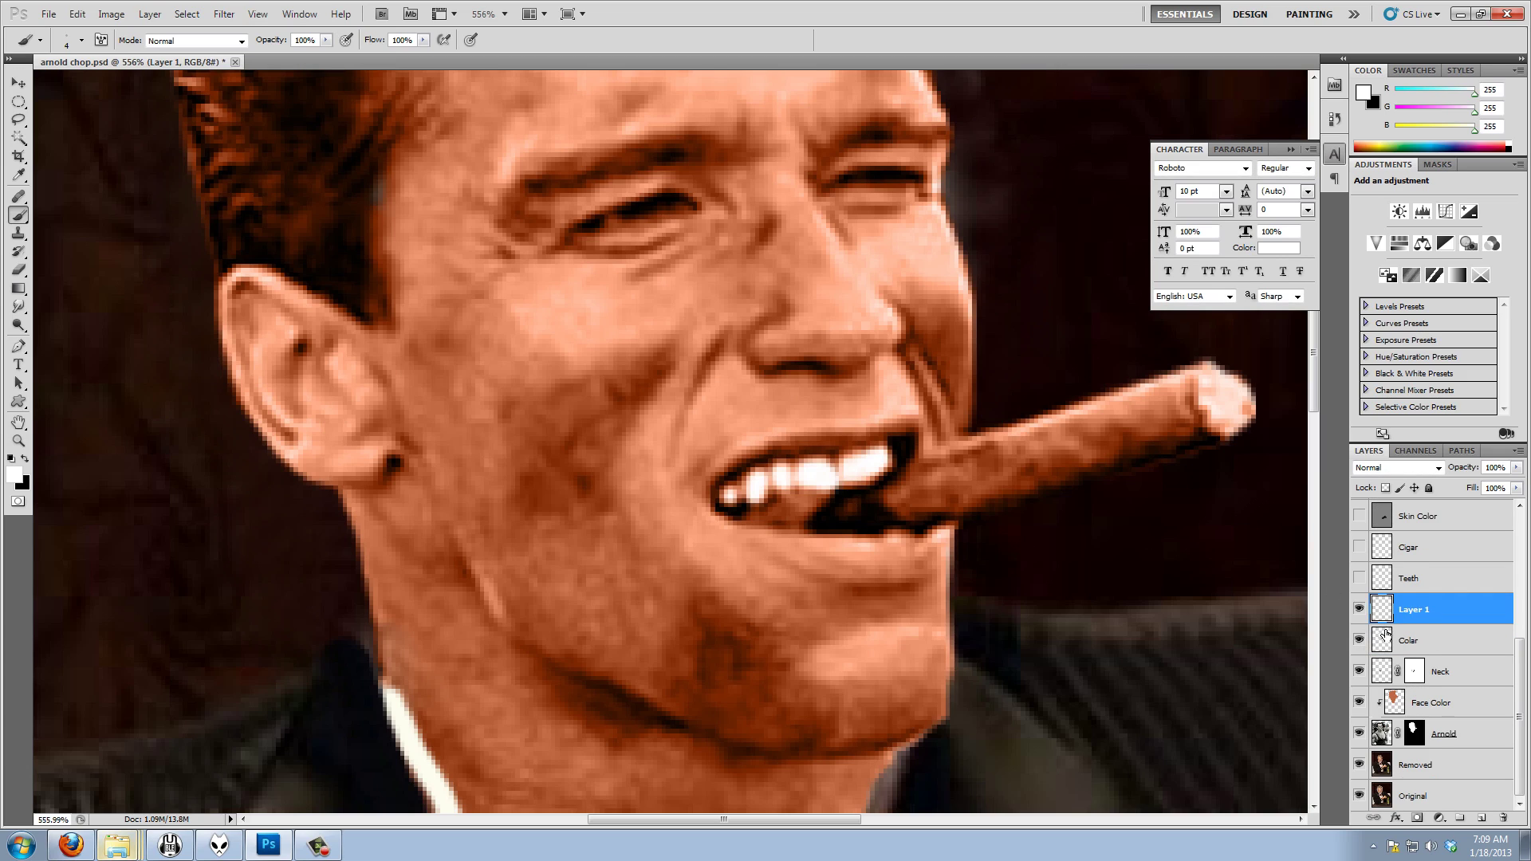
left_click_drag(1428, 612, 1455, 798)
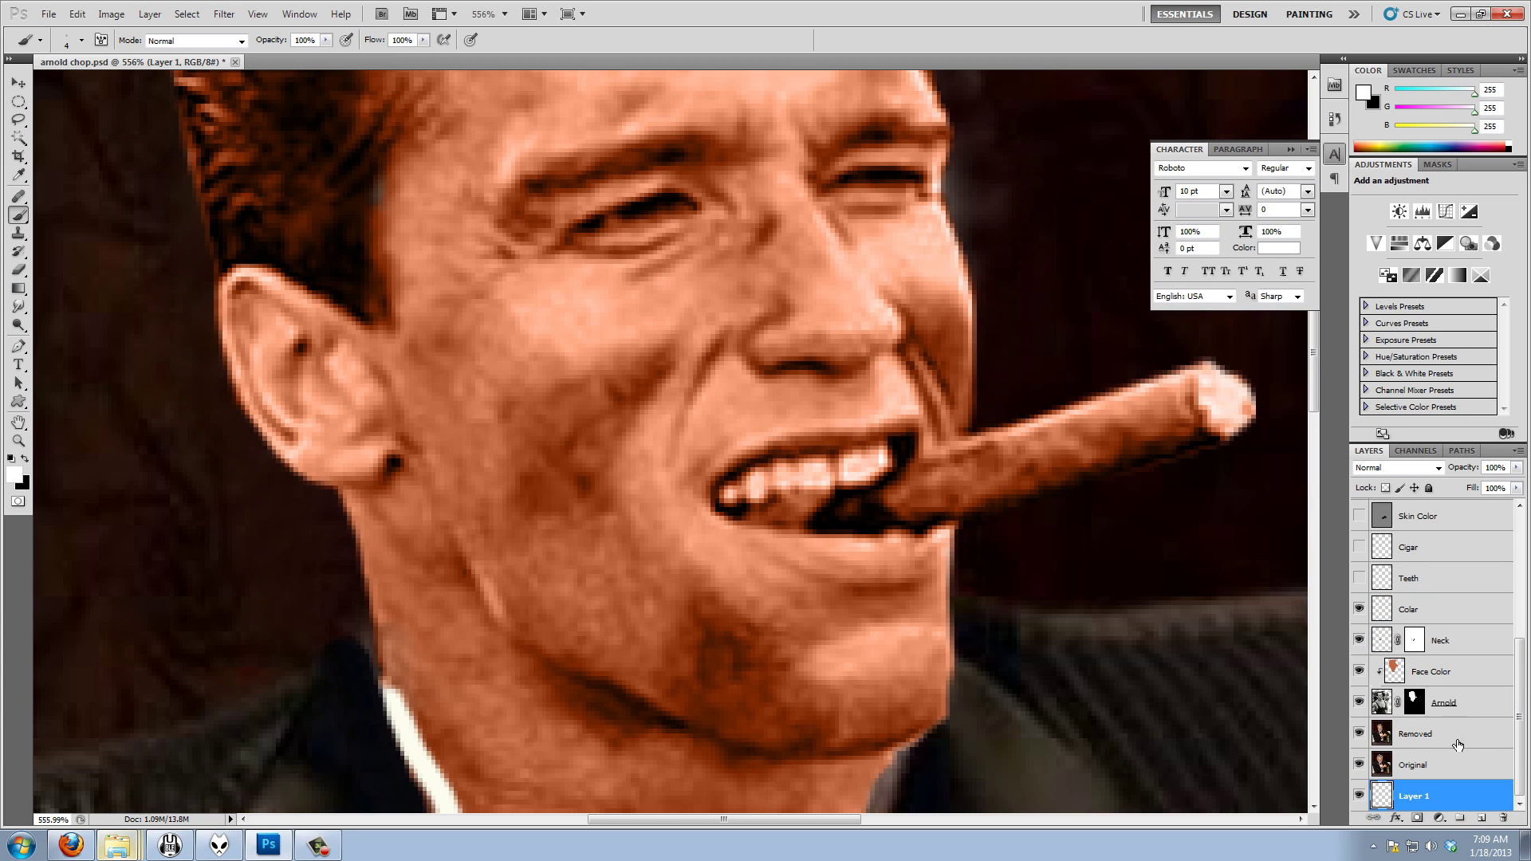
left_click(1359, 580)
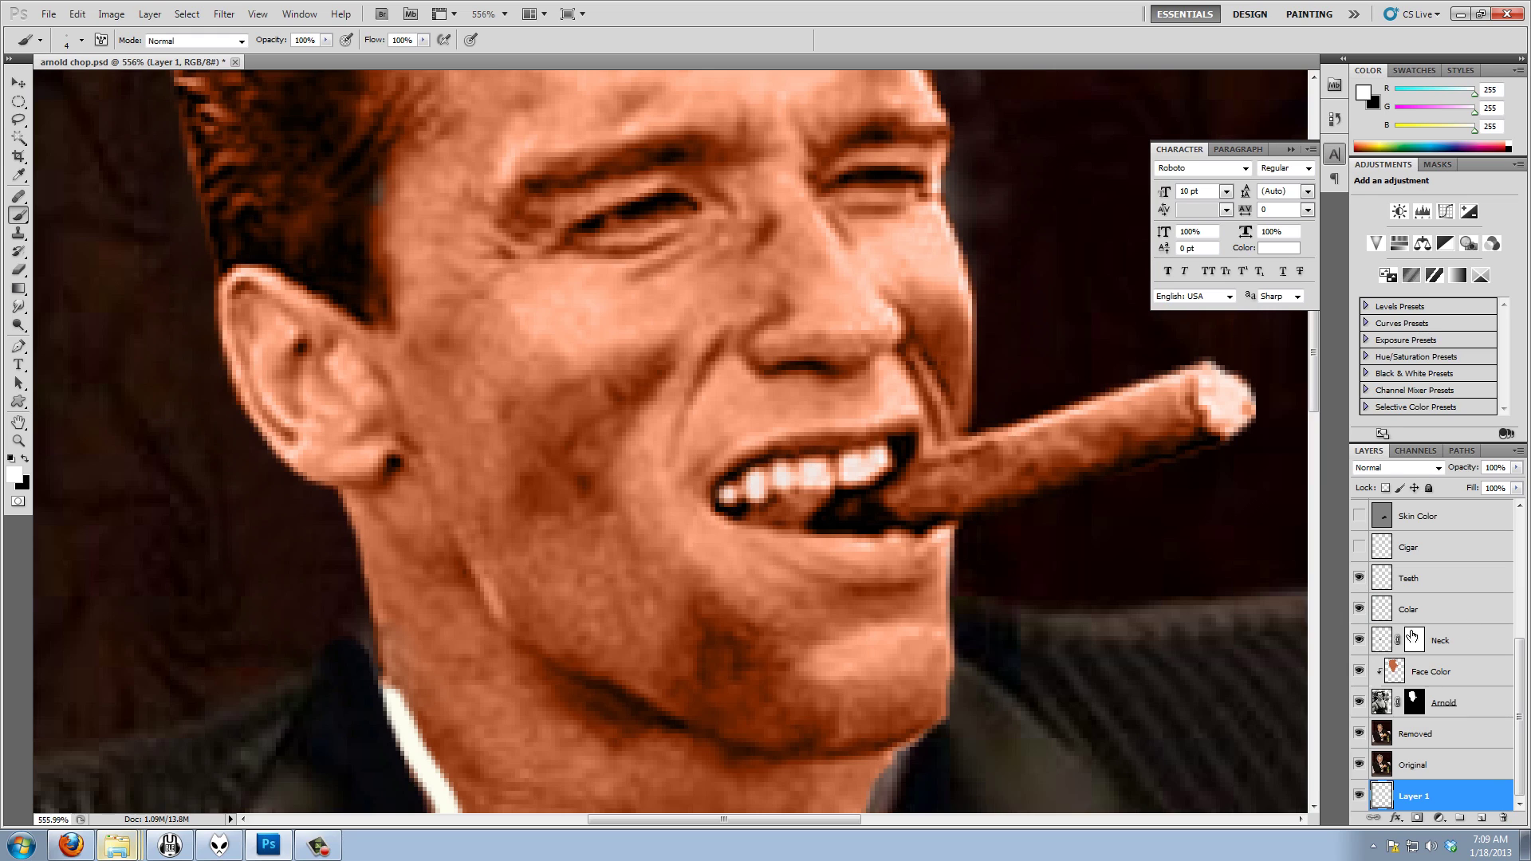
Create a new layer above Teeth and set the foreground color to orange-yellow e6a61b
scroll(1004, 516, "right", 3)
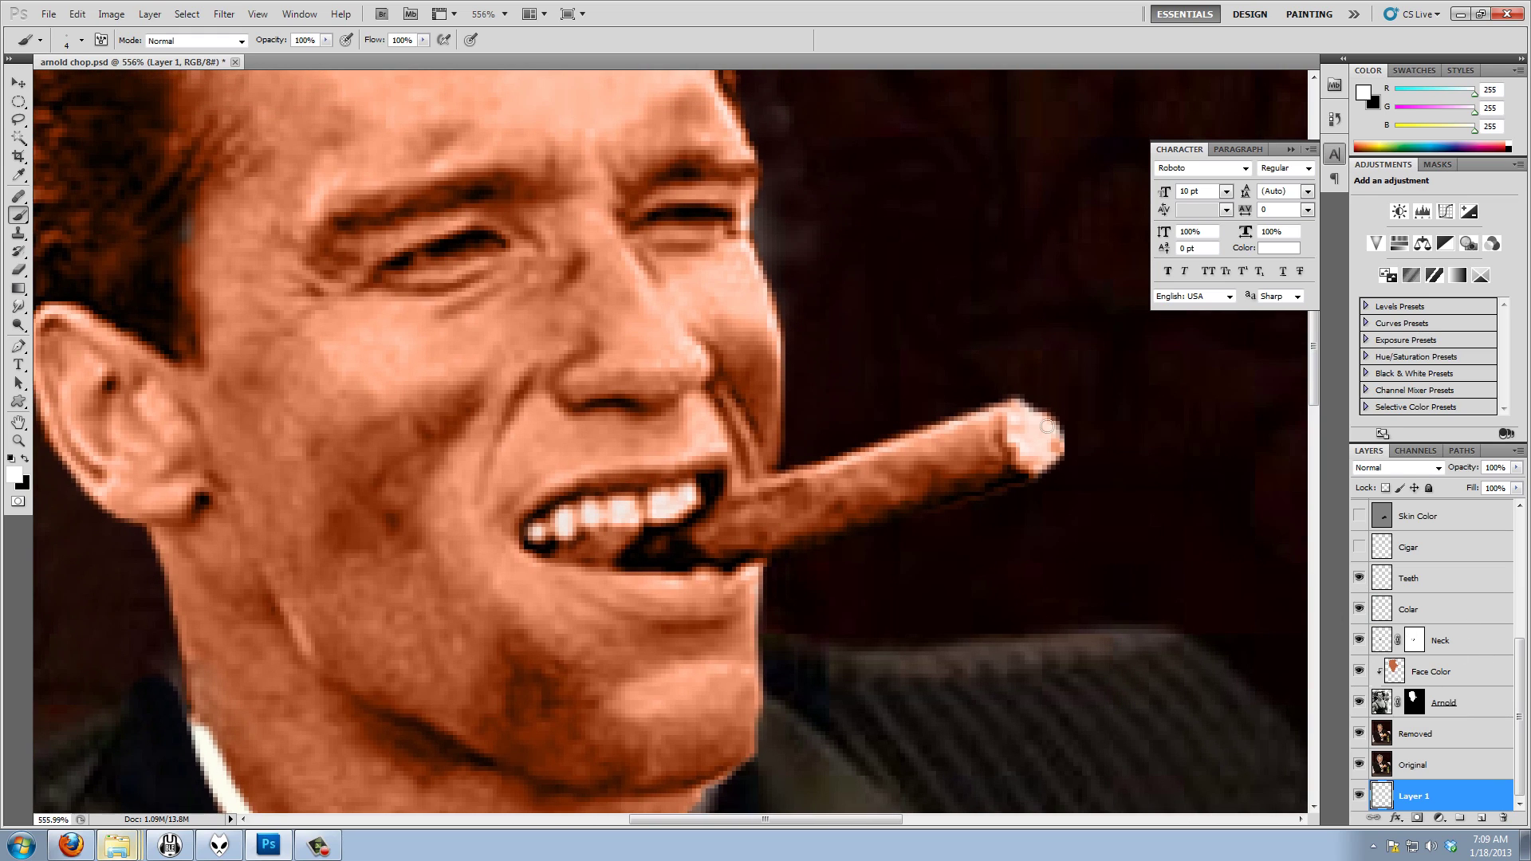
left_click(1495, 587)
left_click(1483, 818)
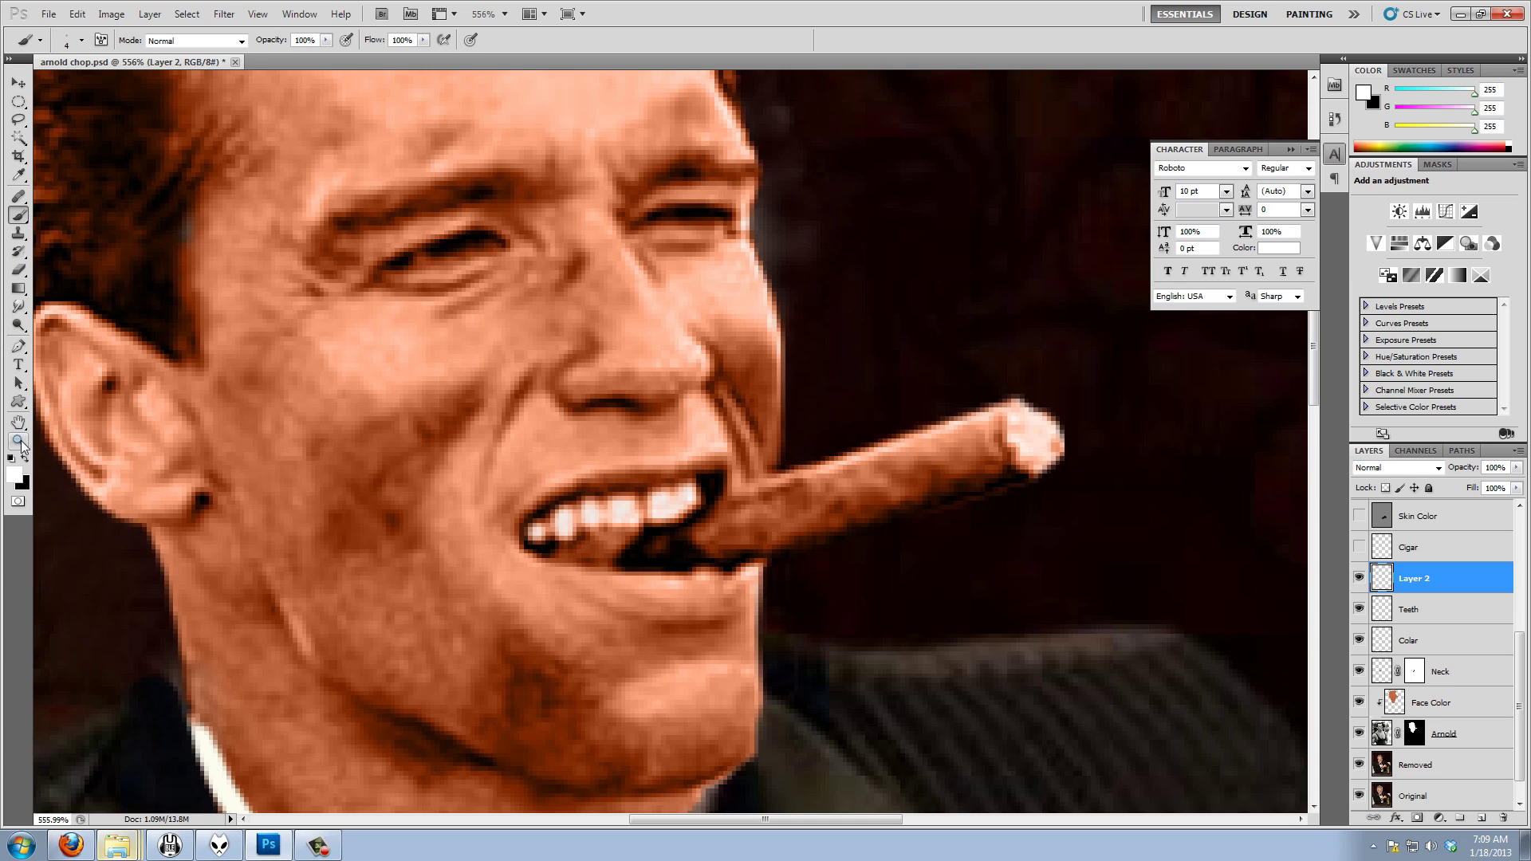
left_click(15, 476)
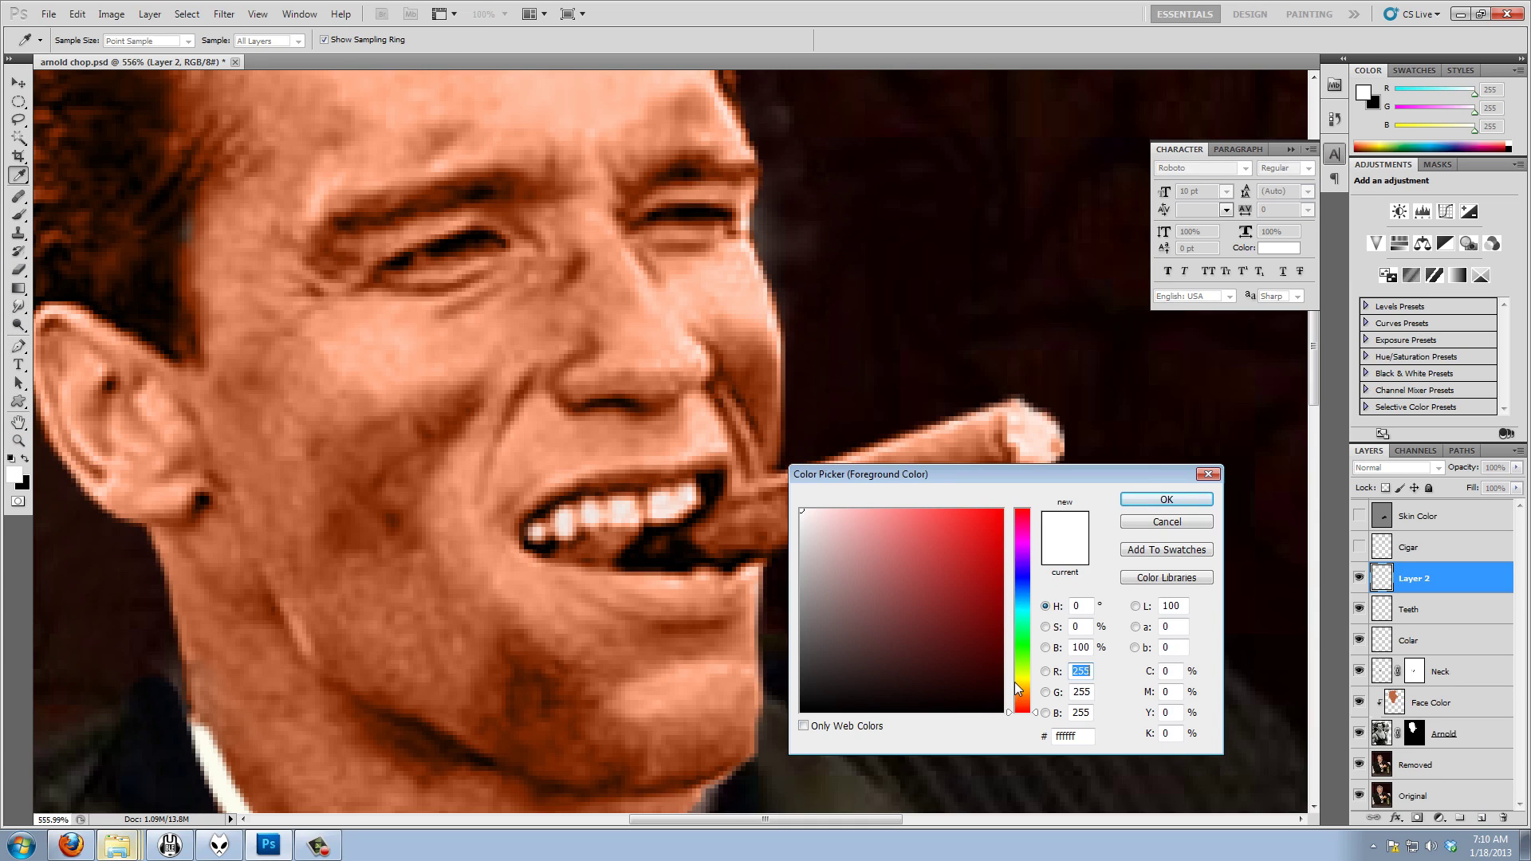
mouse_move(1026, 698)
left_mouse_down()
mouse_move(1023, 584)
mouse_move(1028, 691)
left_mouse_up()
left_click(923, 527)
left_click(979, 528)
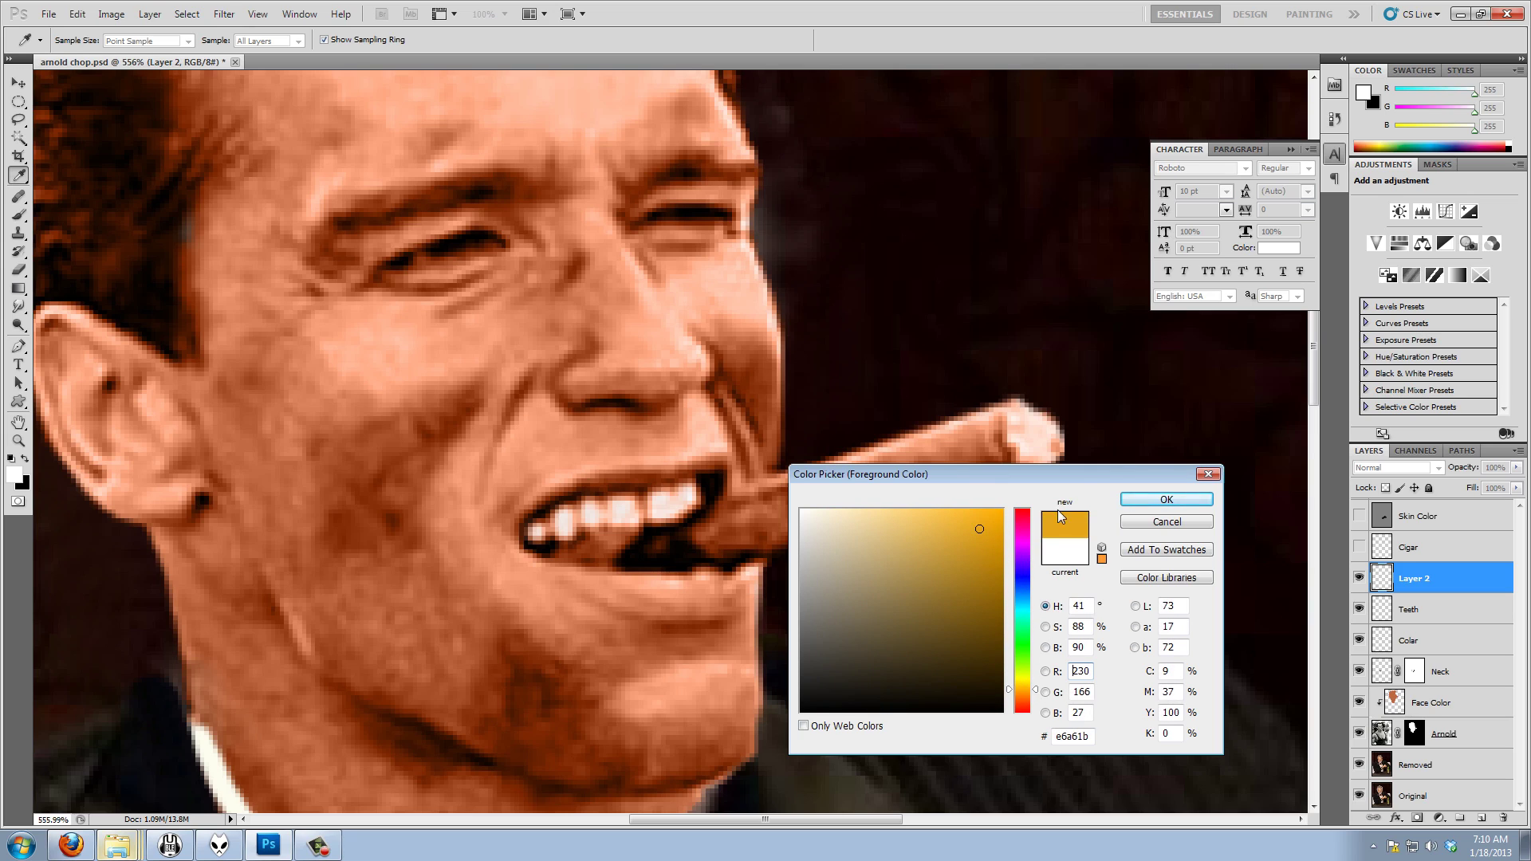
left_click(1148, 500)
Paint the cigar's tip orange-yellow with a size 4 brush, then fill its center with red (RGB 246, 45, 45)
key("b")
mouse_move(1015, 425)
left_mouse_down()
mouse_move(1020, 410)
mouse_move(1038, 471)
mouse_move(1012, 437)
mouse_move(1039, 419)
mouse_move(1031, 453)
left_mouse_up()
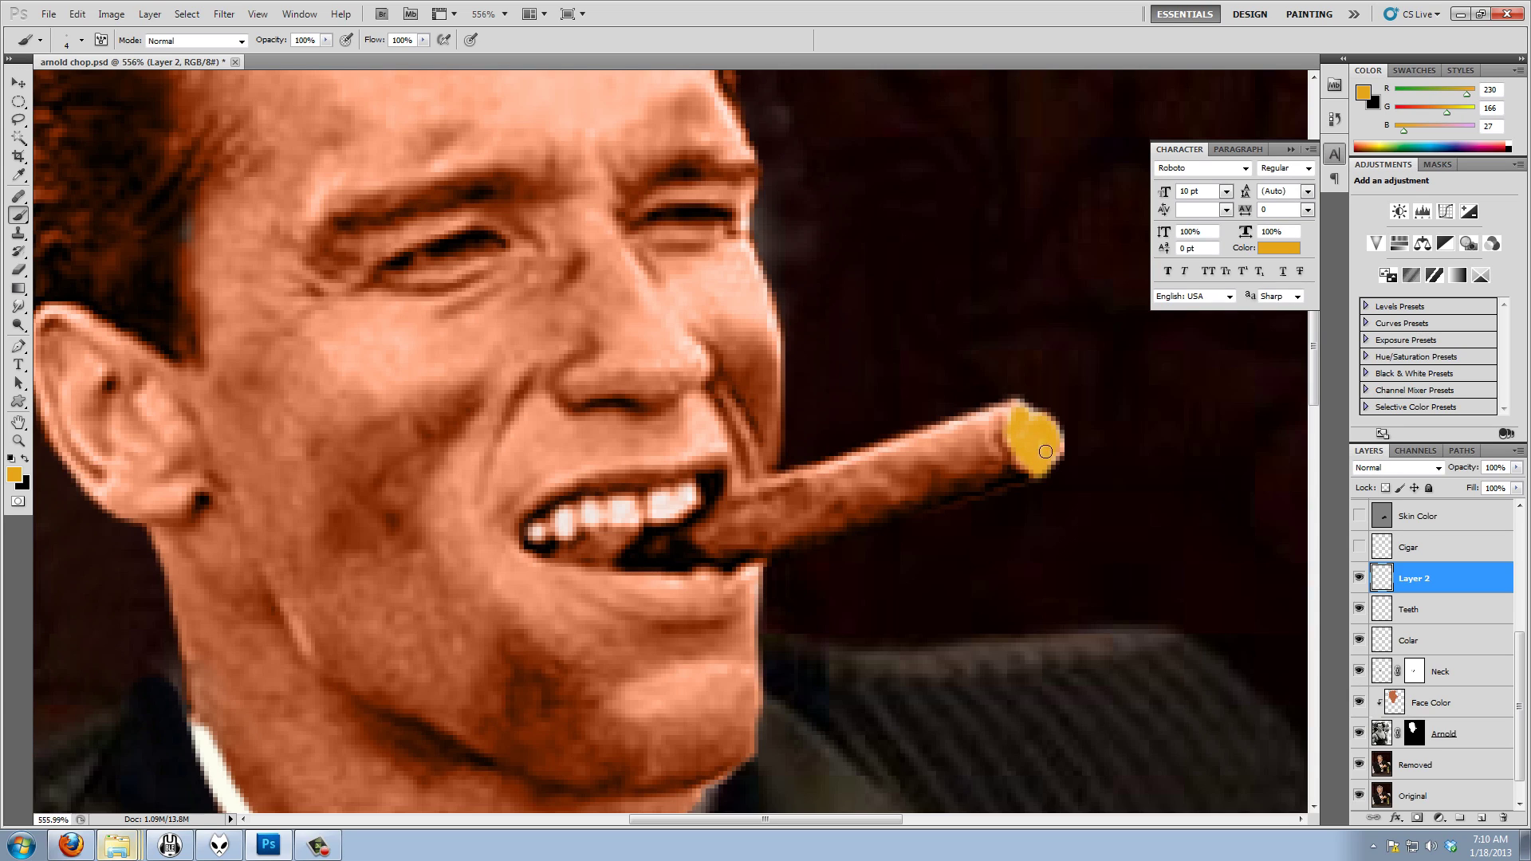
left_click(23, 483)
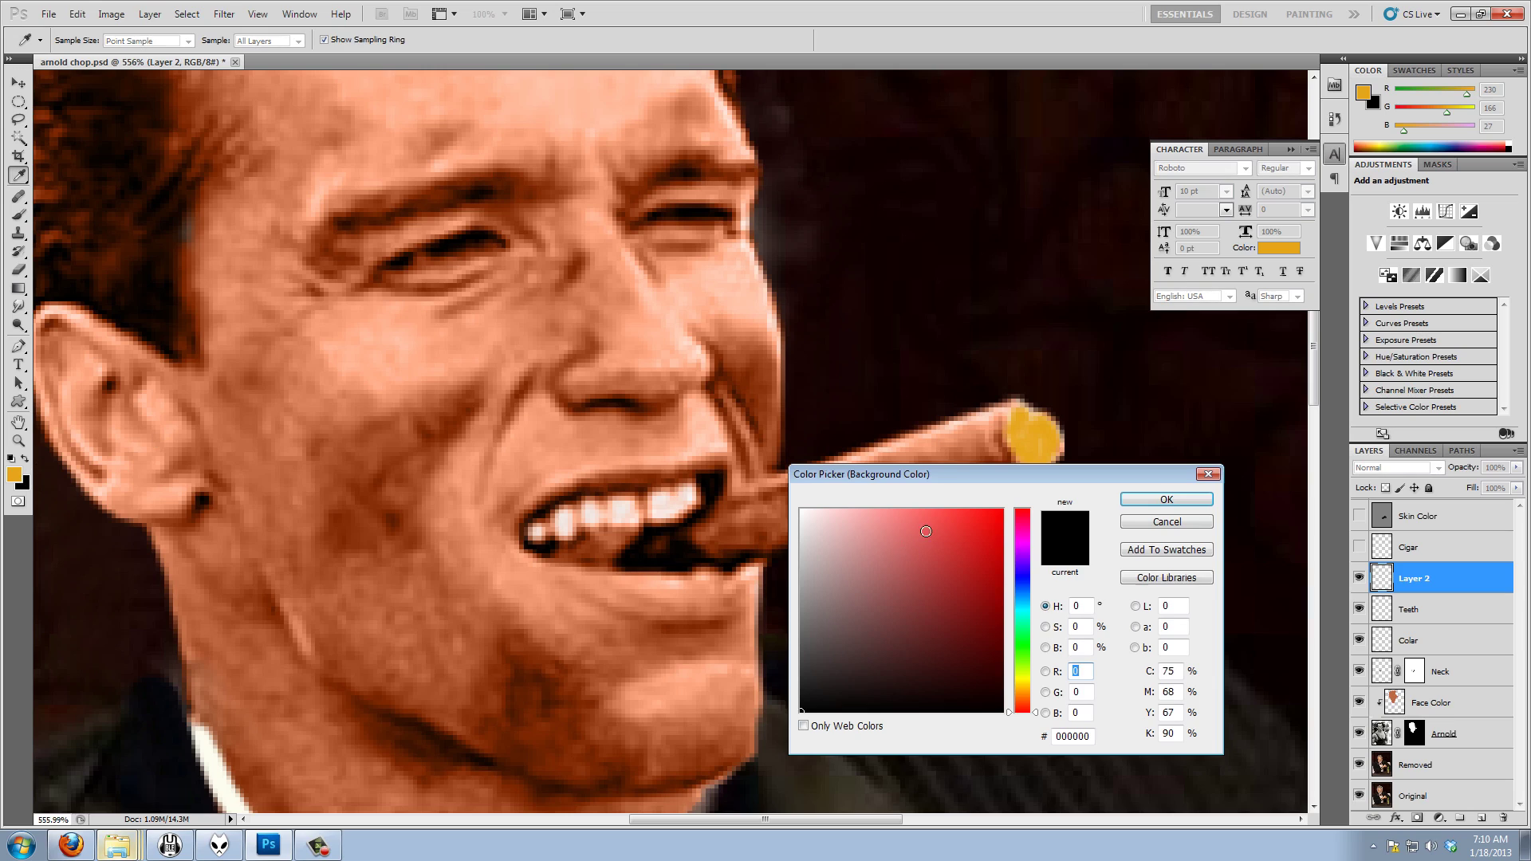
left_click(966, 516)
left_click(1165, 500)
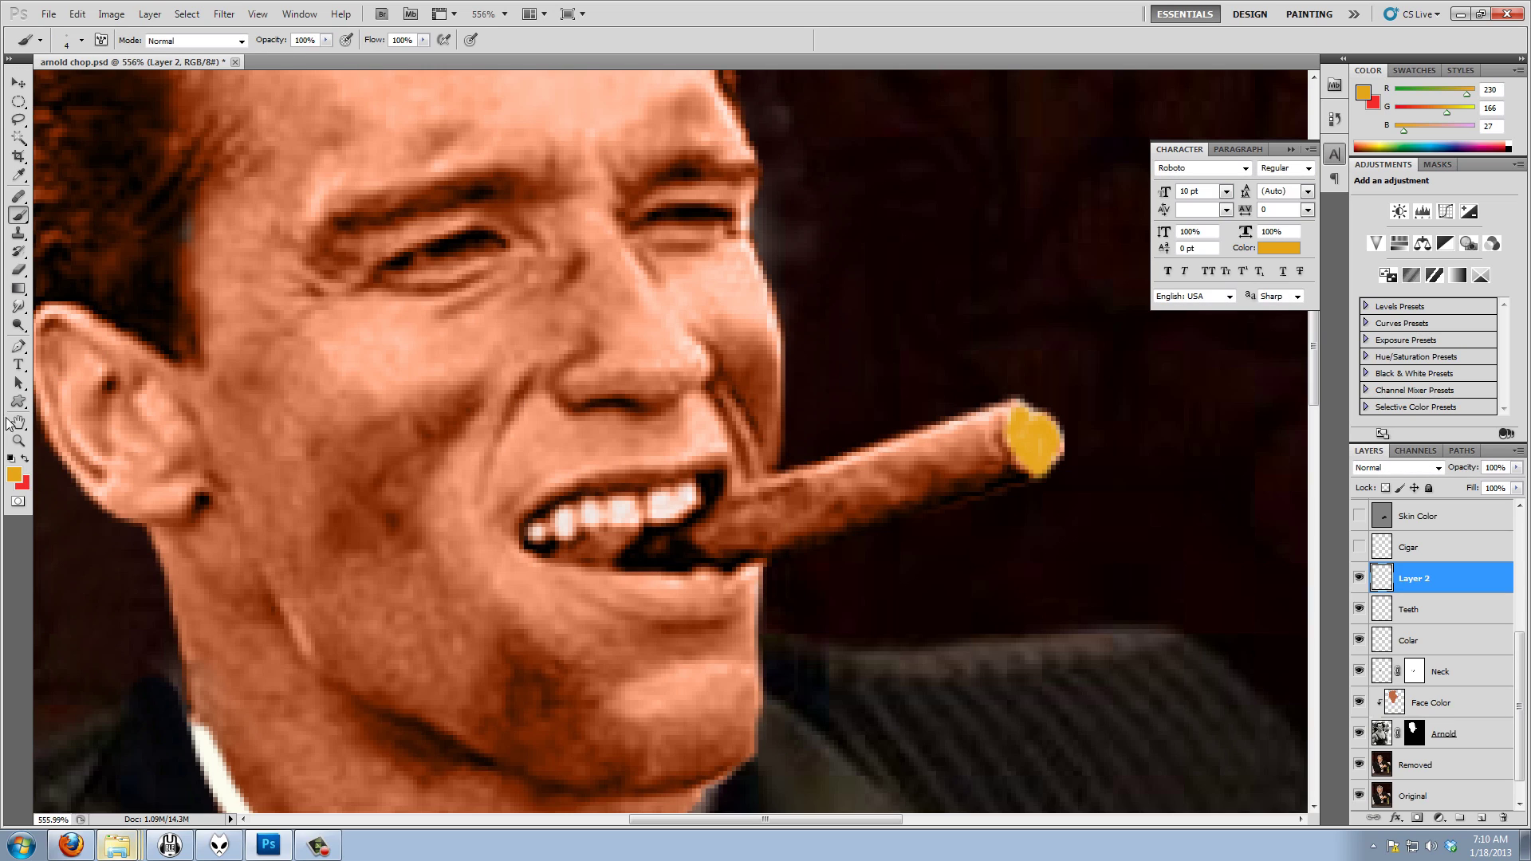
left_click(25, 462)
left_click(1025, 439)
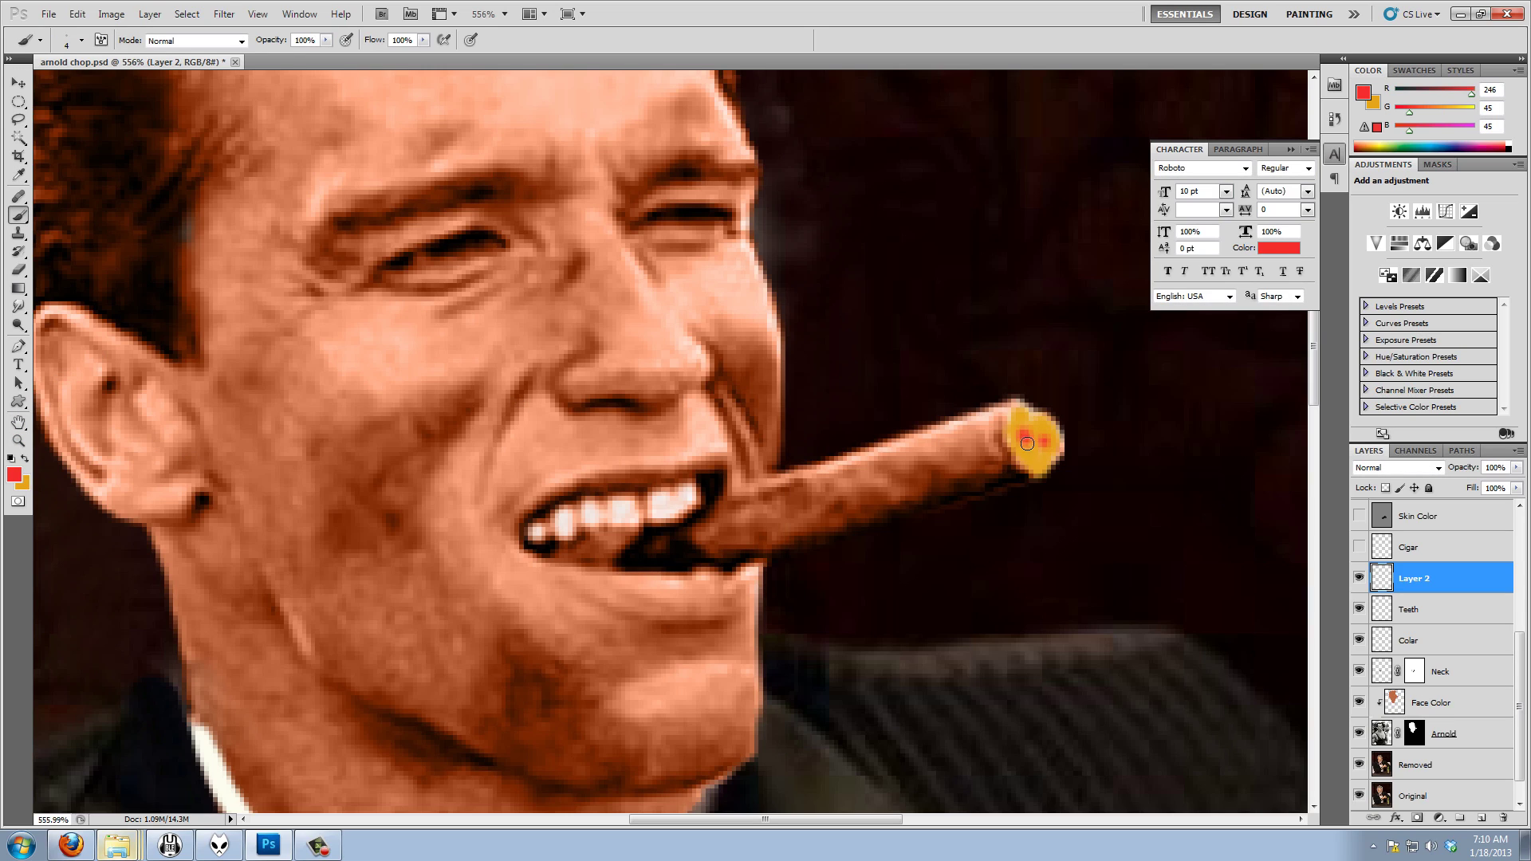
left_click_drag(1037, 435, 1037, 456)
Blend the painted cigar glow with a Gaussian Blur of 0.9 pixels radius
left_click(225, 14)
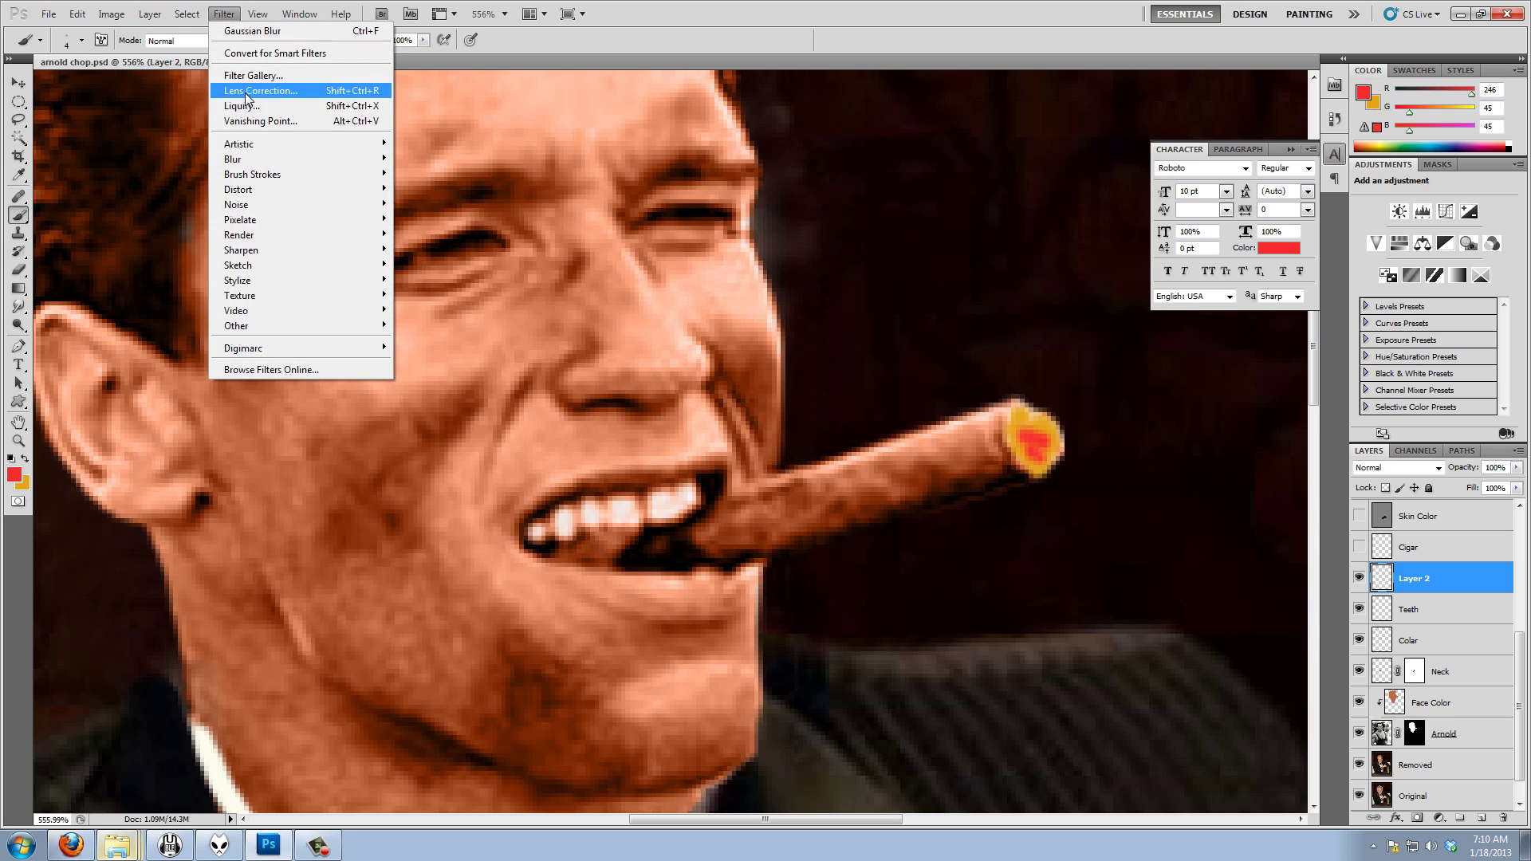
mouse_move(235, 159)
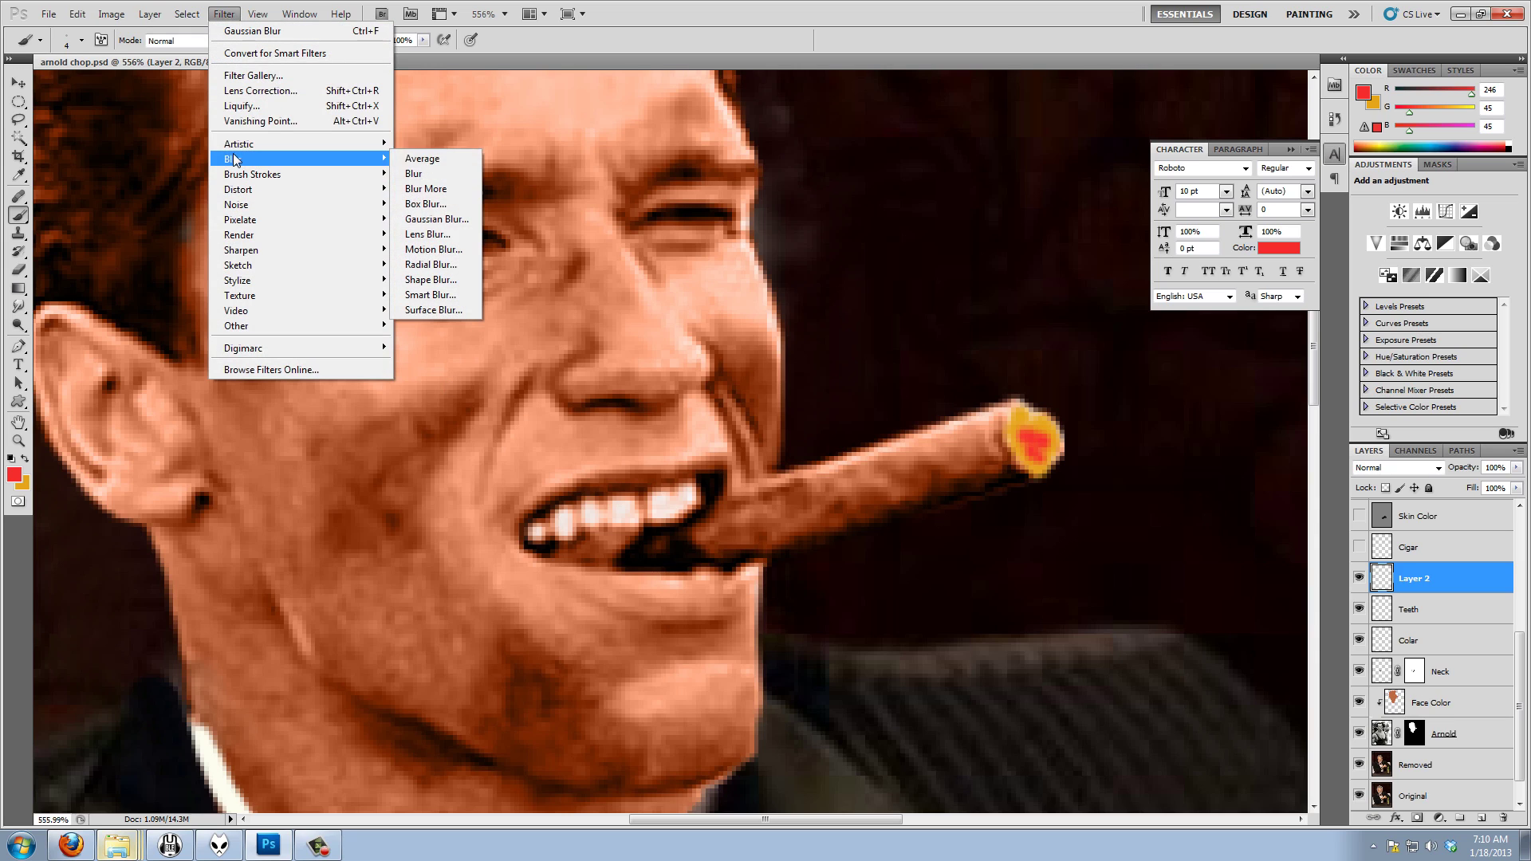
left_click(444, 220)
left_click_drag(886, 748, 882, 746)
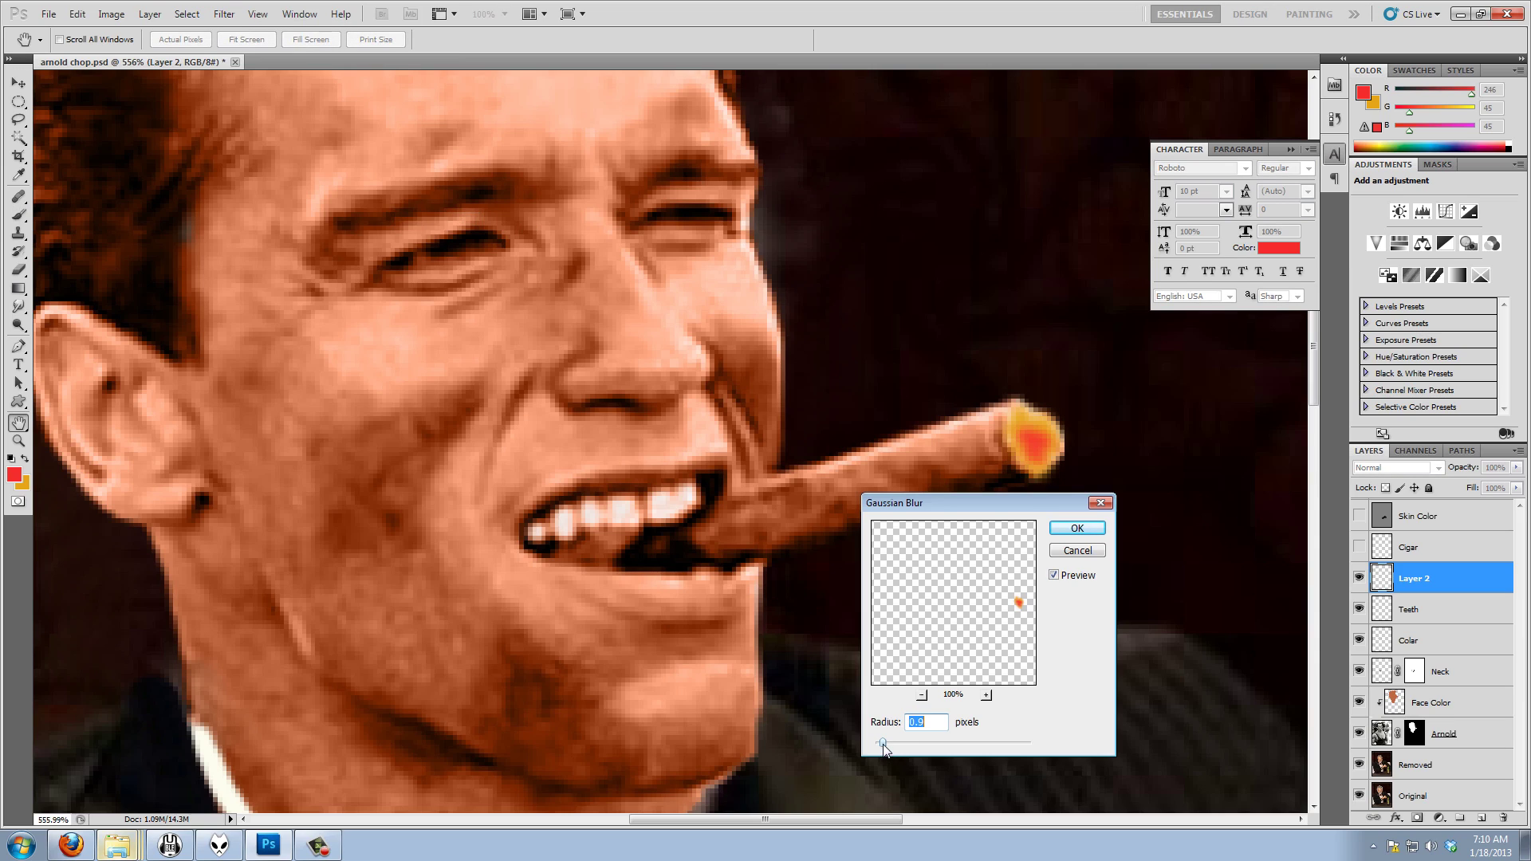
left_click(1076, 528)
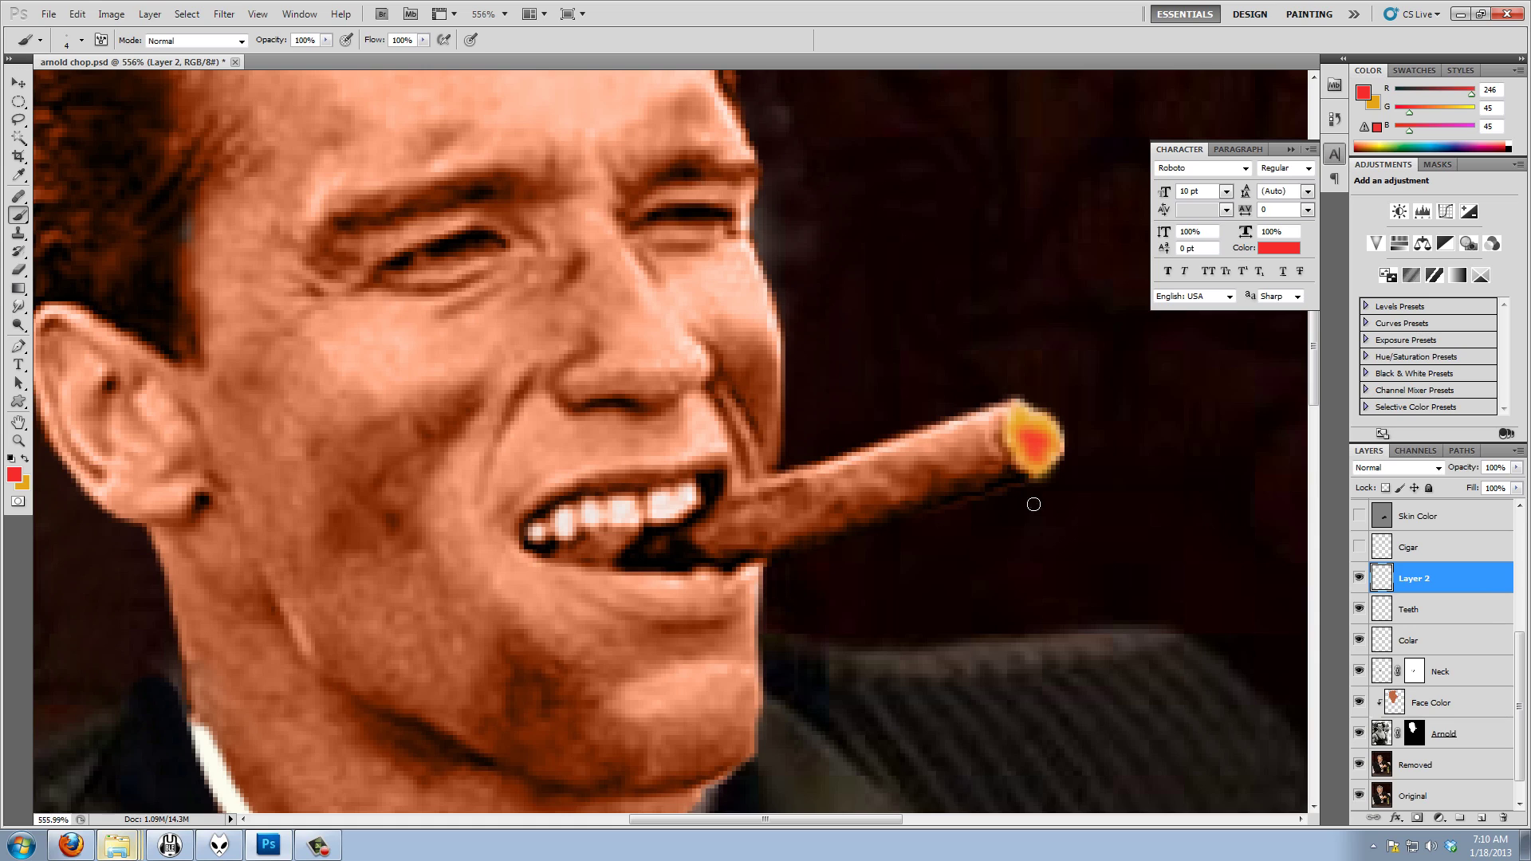
Delete the painted cigar glow layer and show the prepared Cigar layer, checking it against the whole image
left_click_drag(1475, 583, 1503, 818)
left_click(1360, 547)
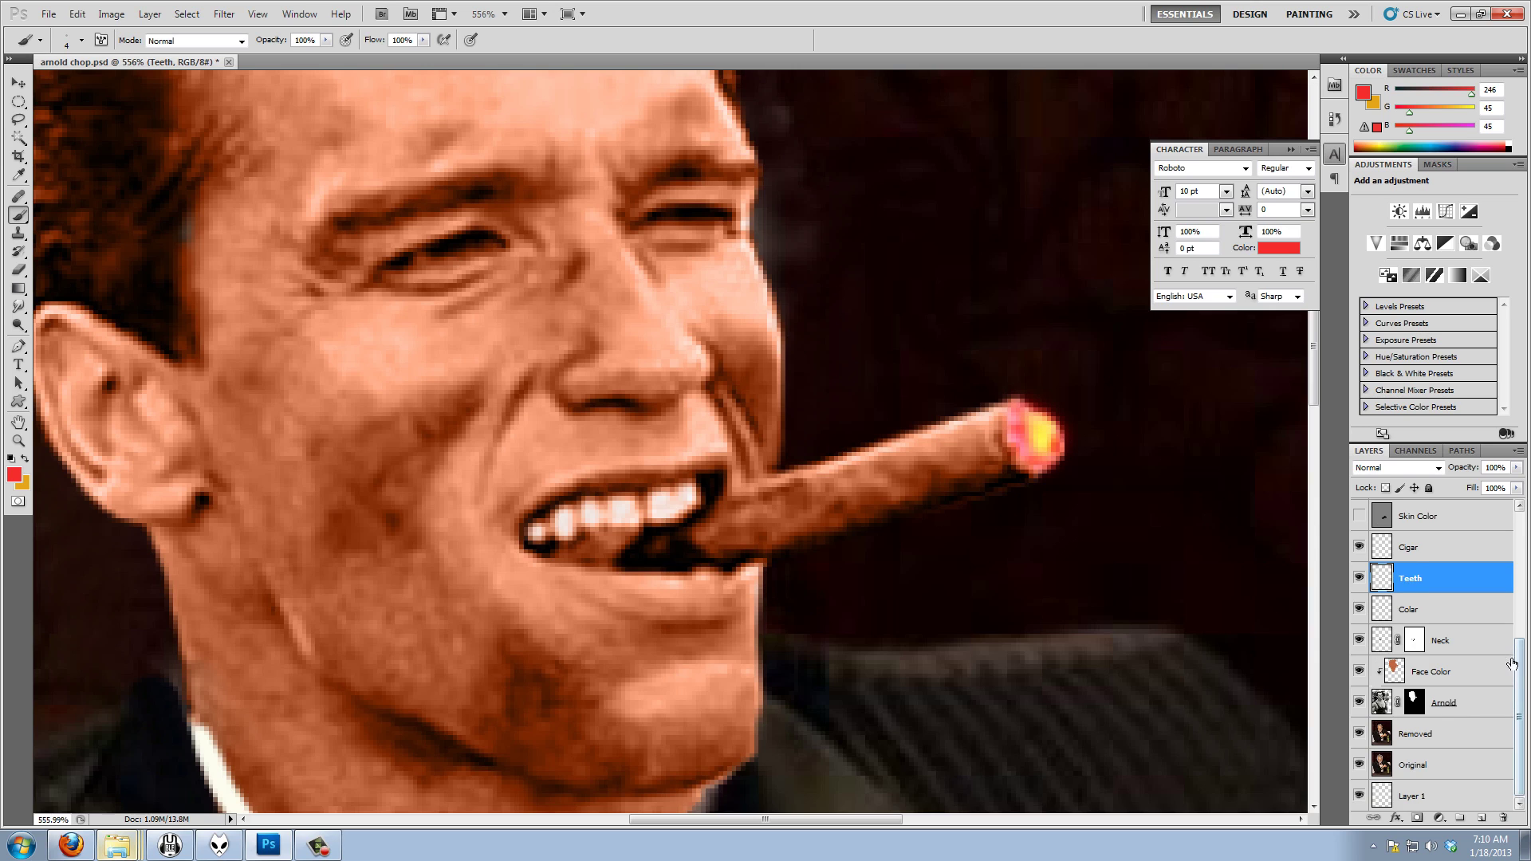
scroll(1520, 670, "up", 3)
scroll(1132, 622, "down", 8)
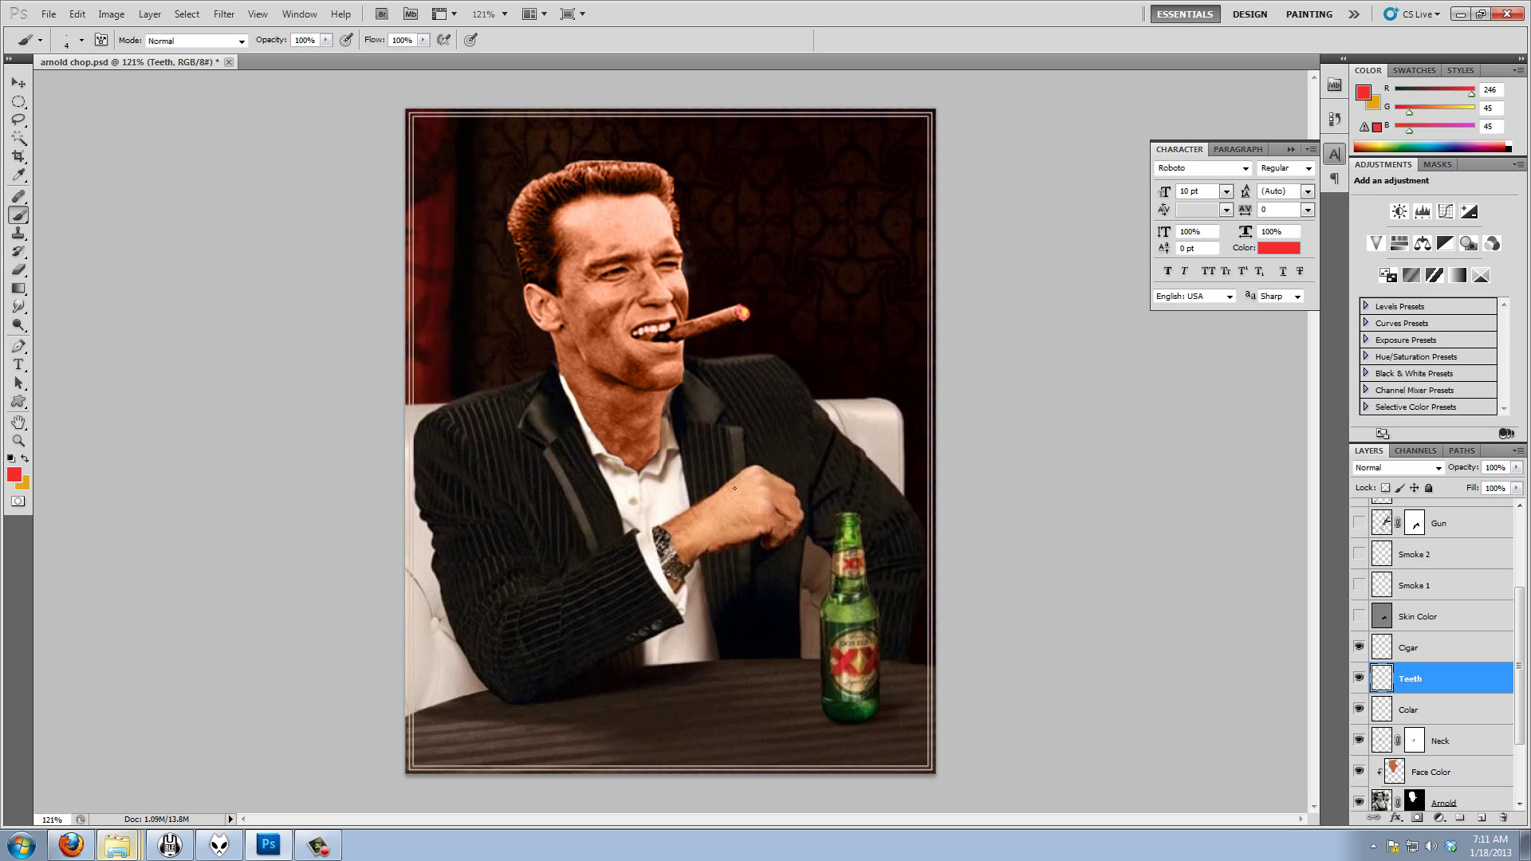
Create a new layer above Cigar, fill it with 50% gray and set its blending mode to Soft Light
left_click(1466, 654)
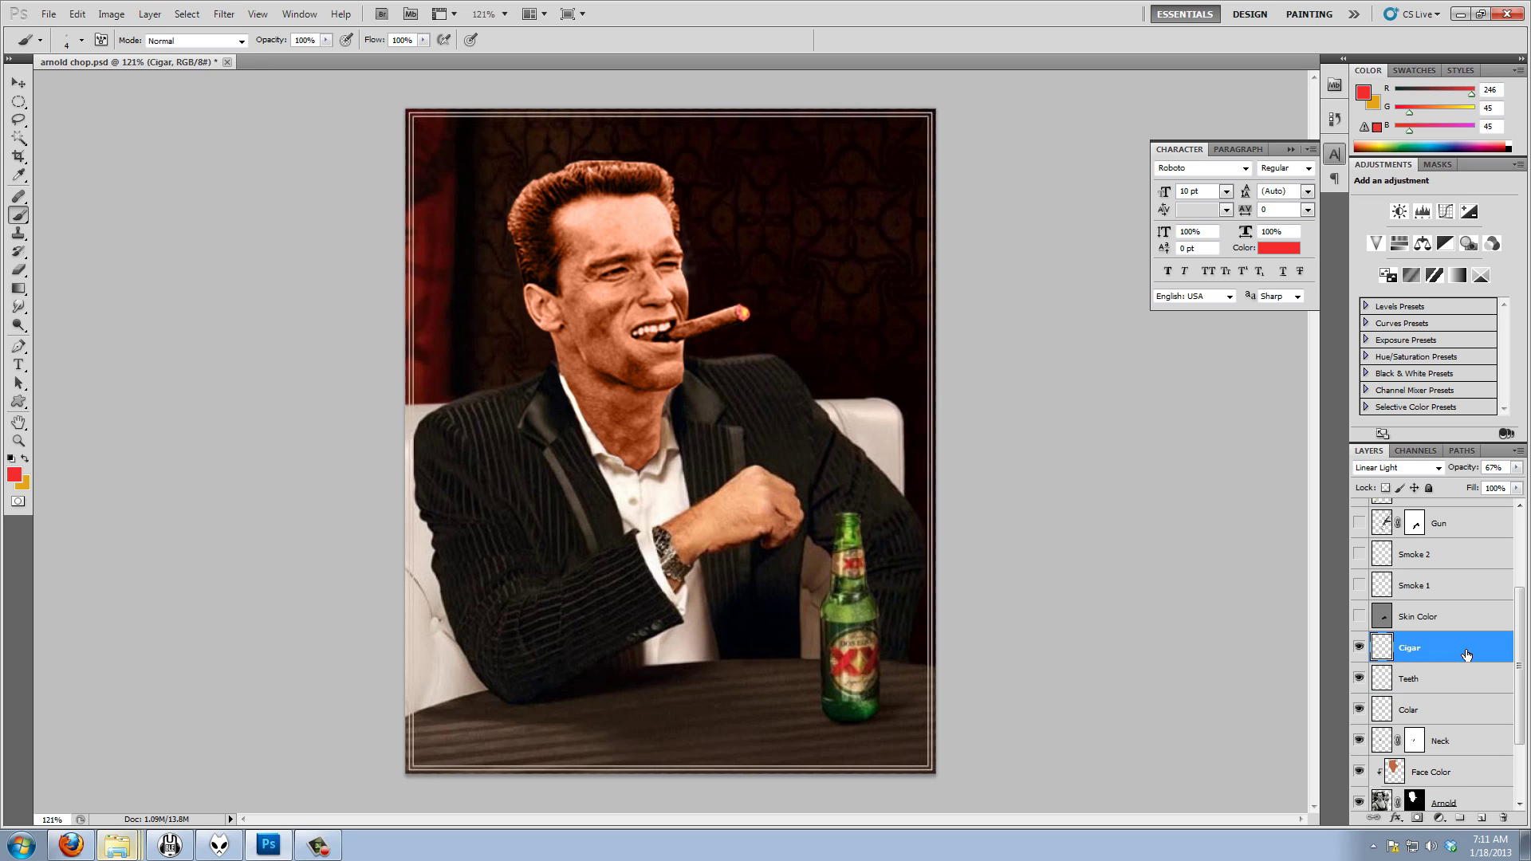
left_click(1480, 818)
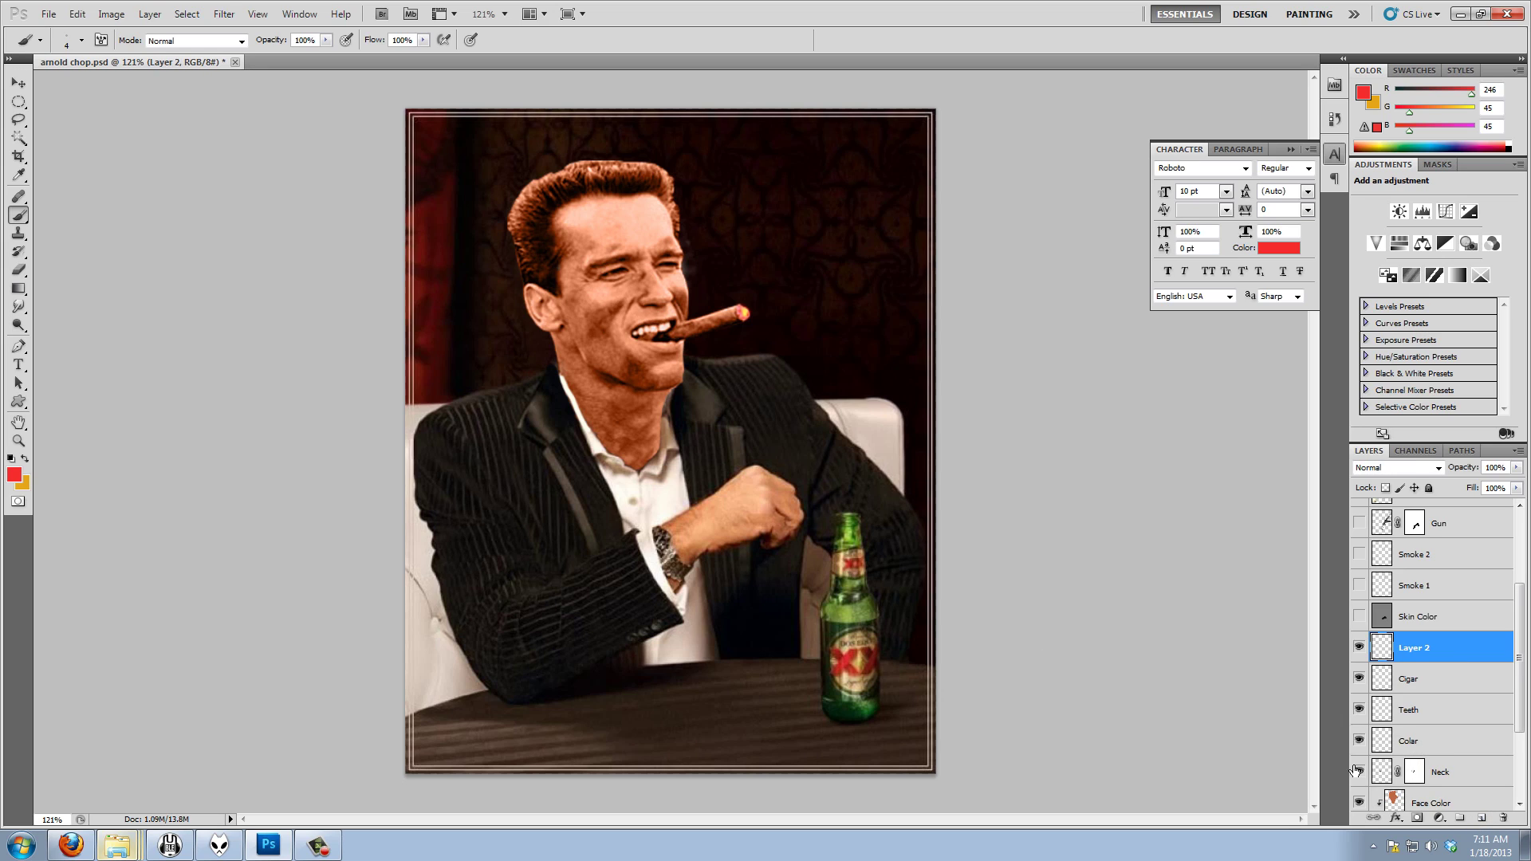
key("shift+F5")
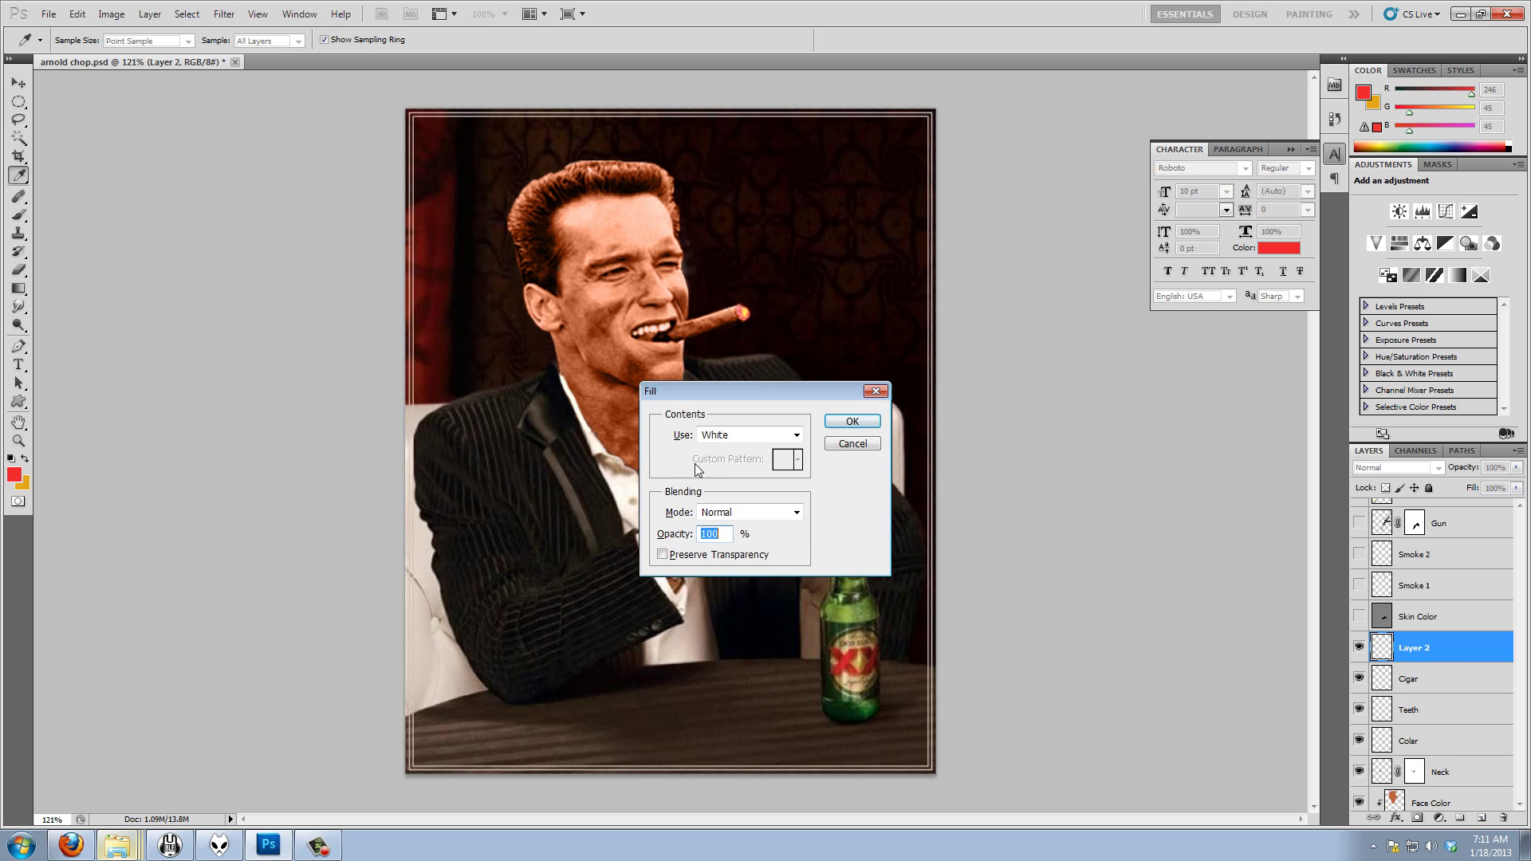
left_click(743, 436)
left_click(739, 565)
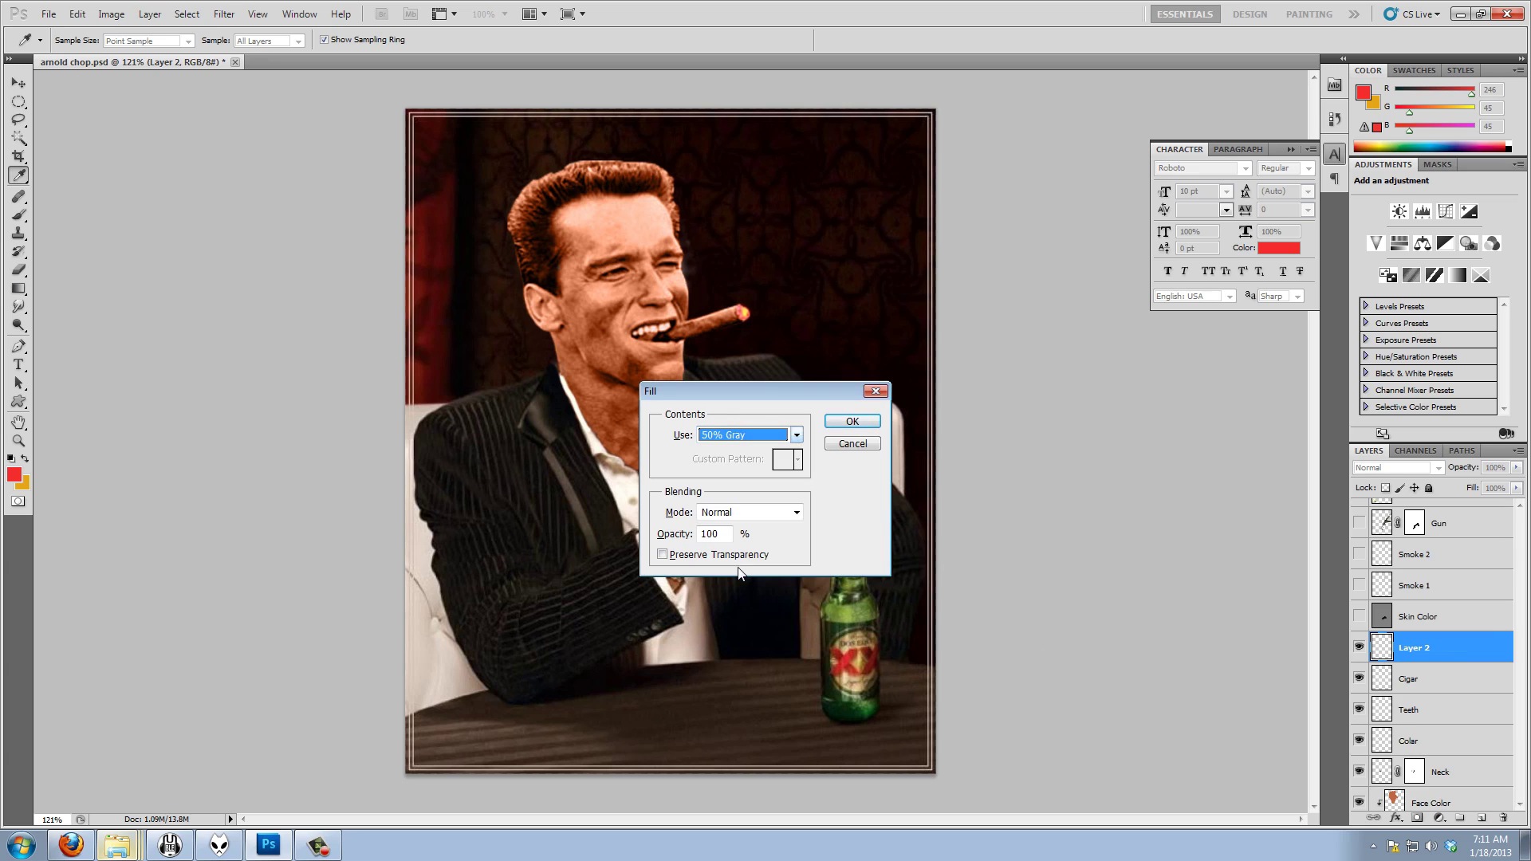
left_click(852, 421)
key("b")
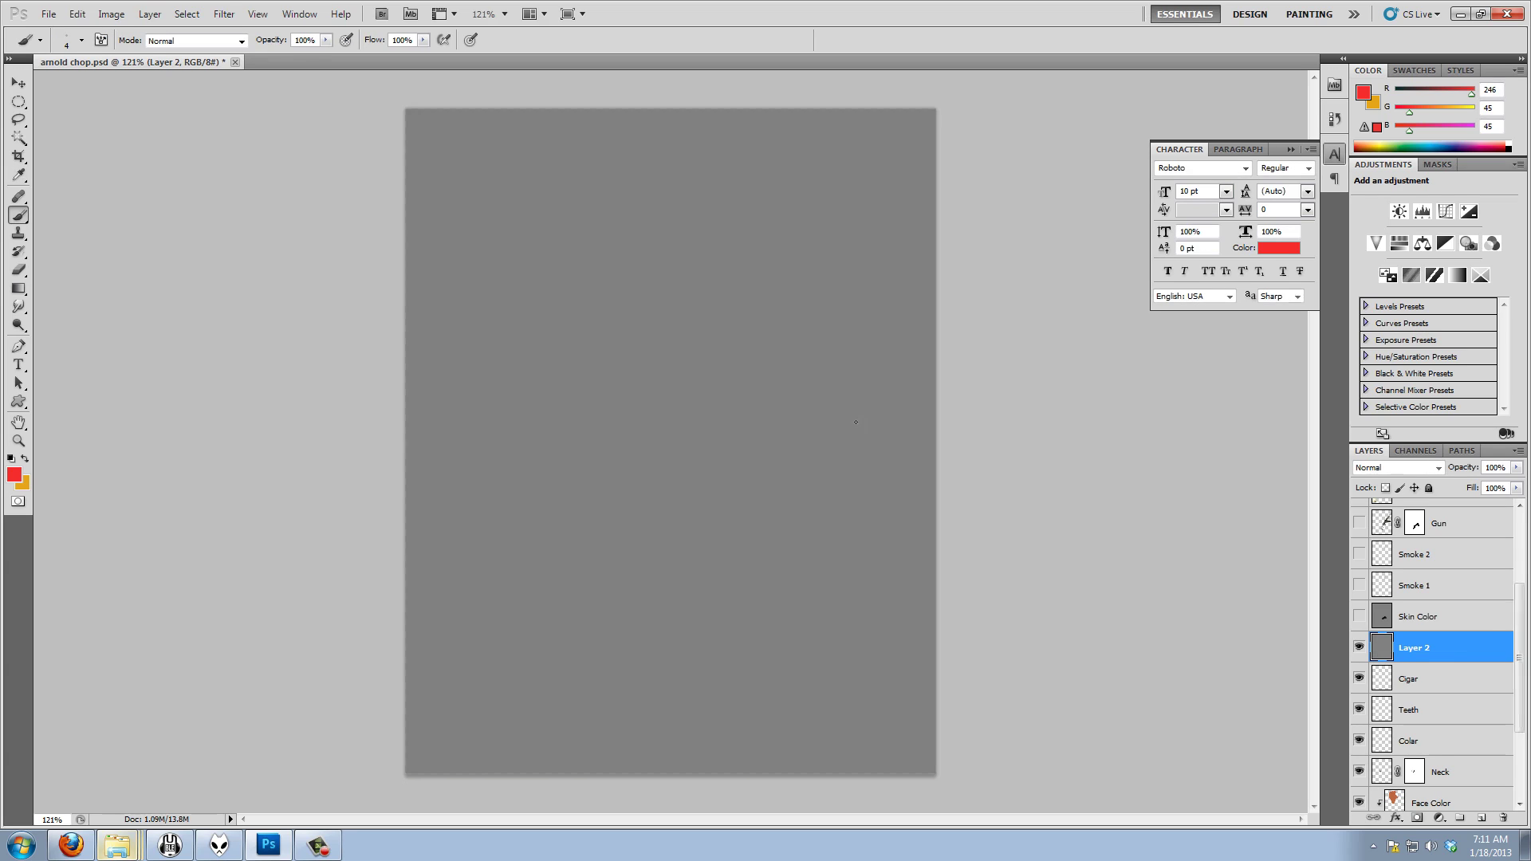
left_click(1418, 468)
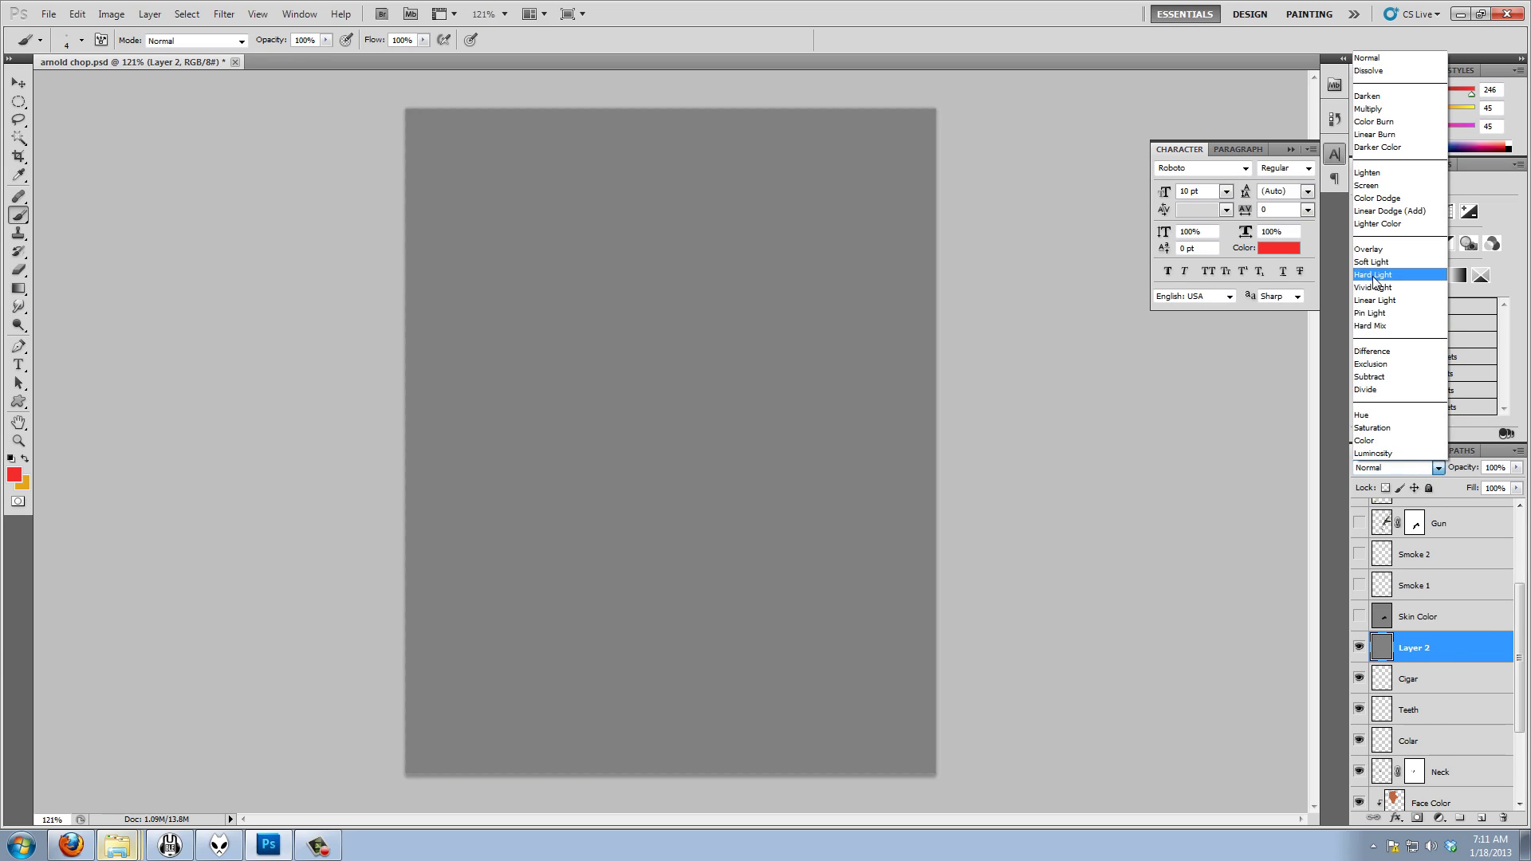
left_click(1390, 262)
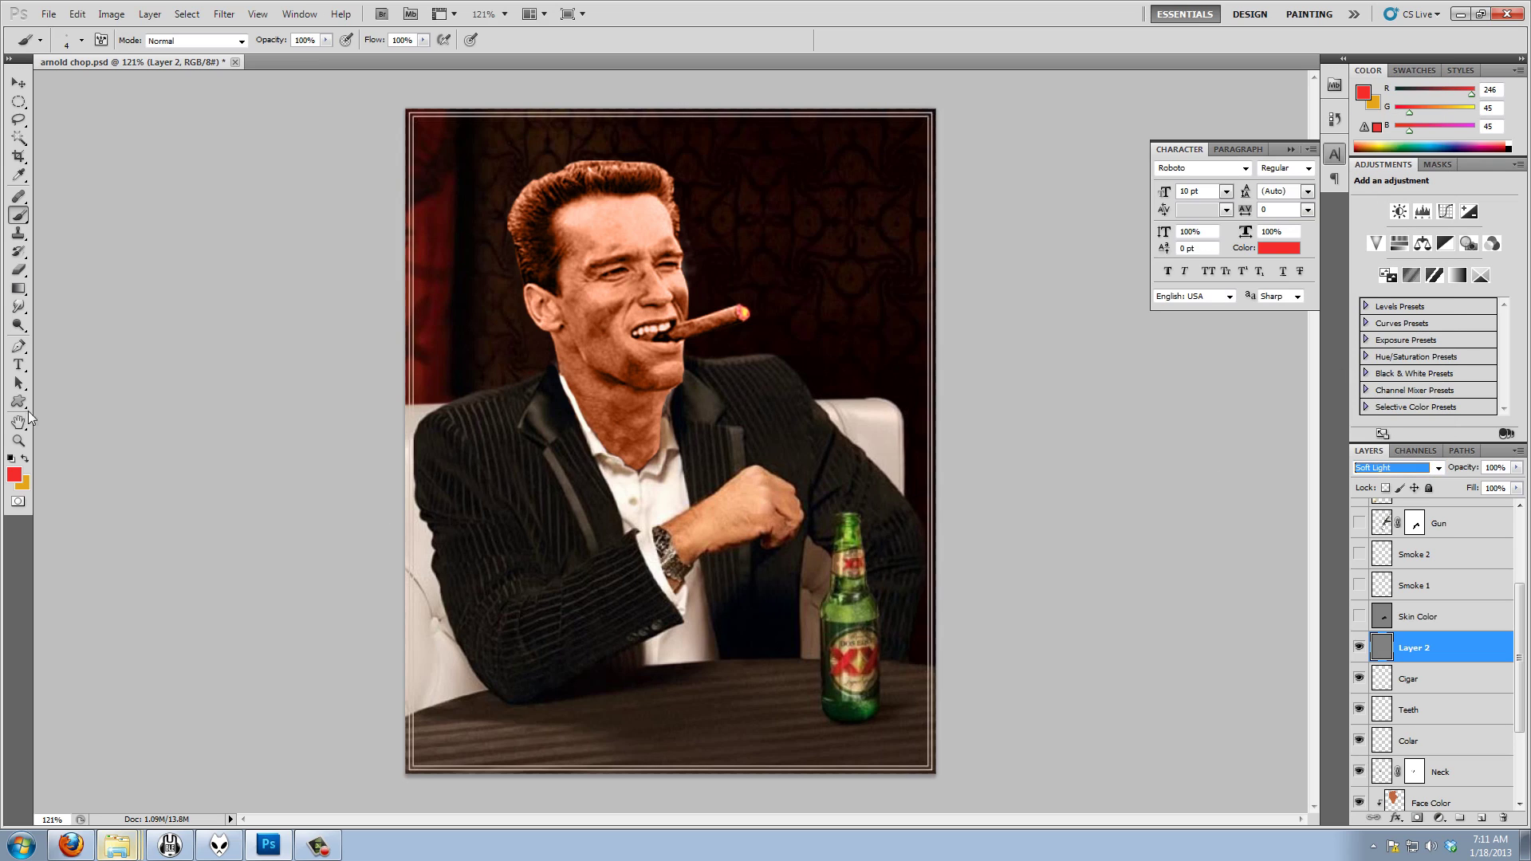
Darken the skin of the fist and wrist on the gray layer with the Burn tool, size 25, Shadows range, 57% exposure
left_click(19, 307)
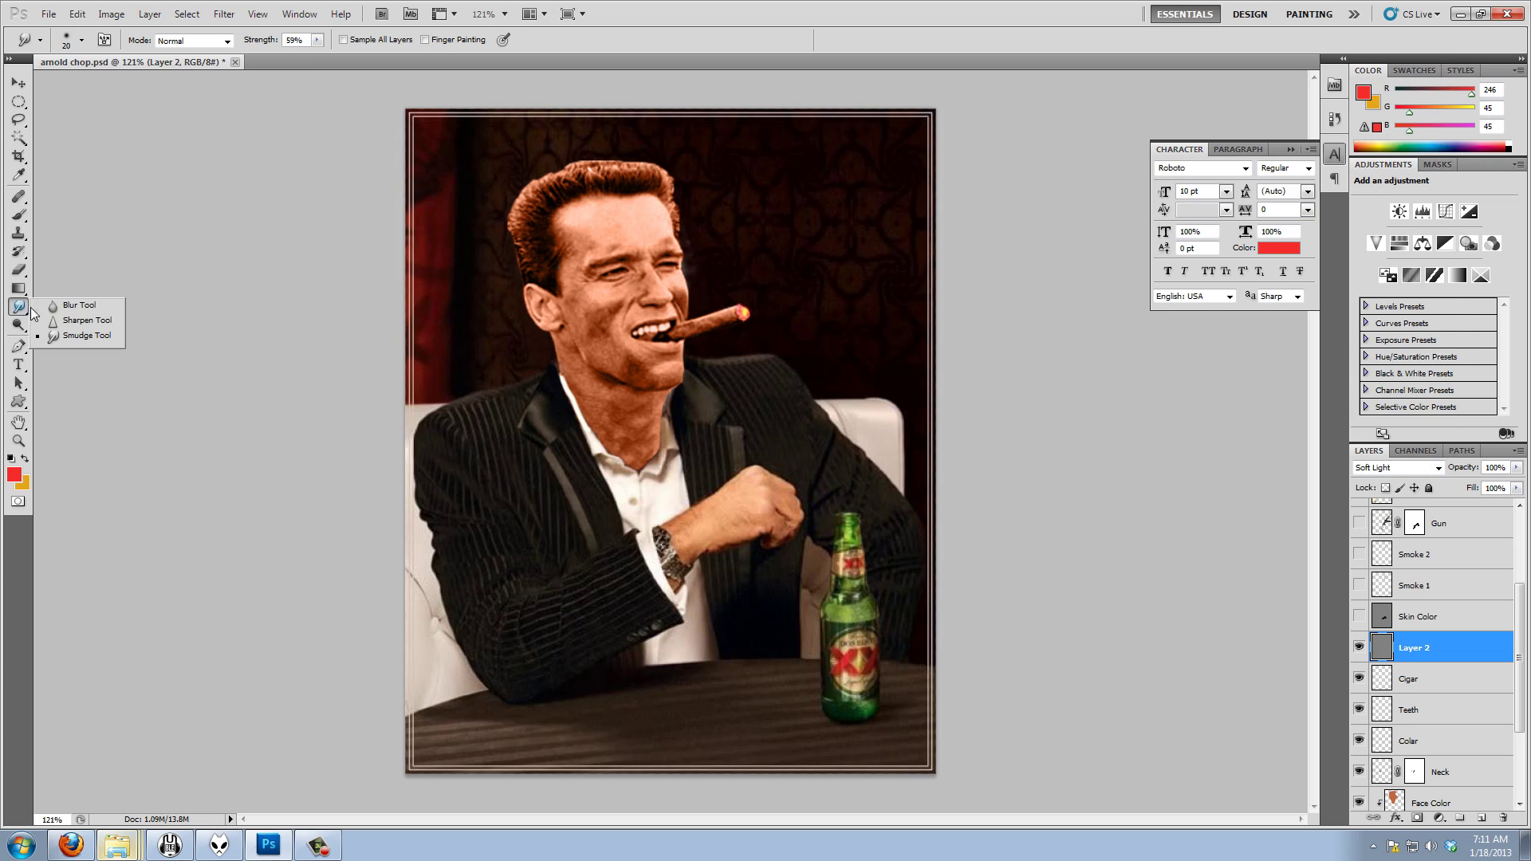
left_click(18, 326)
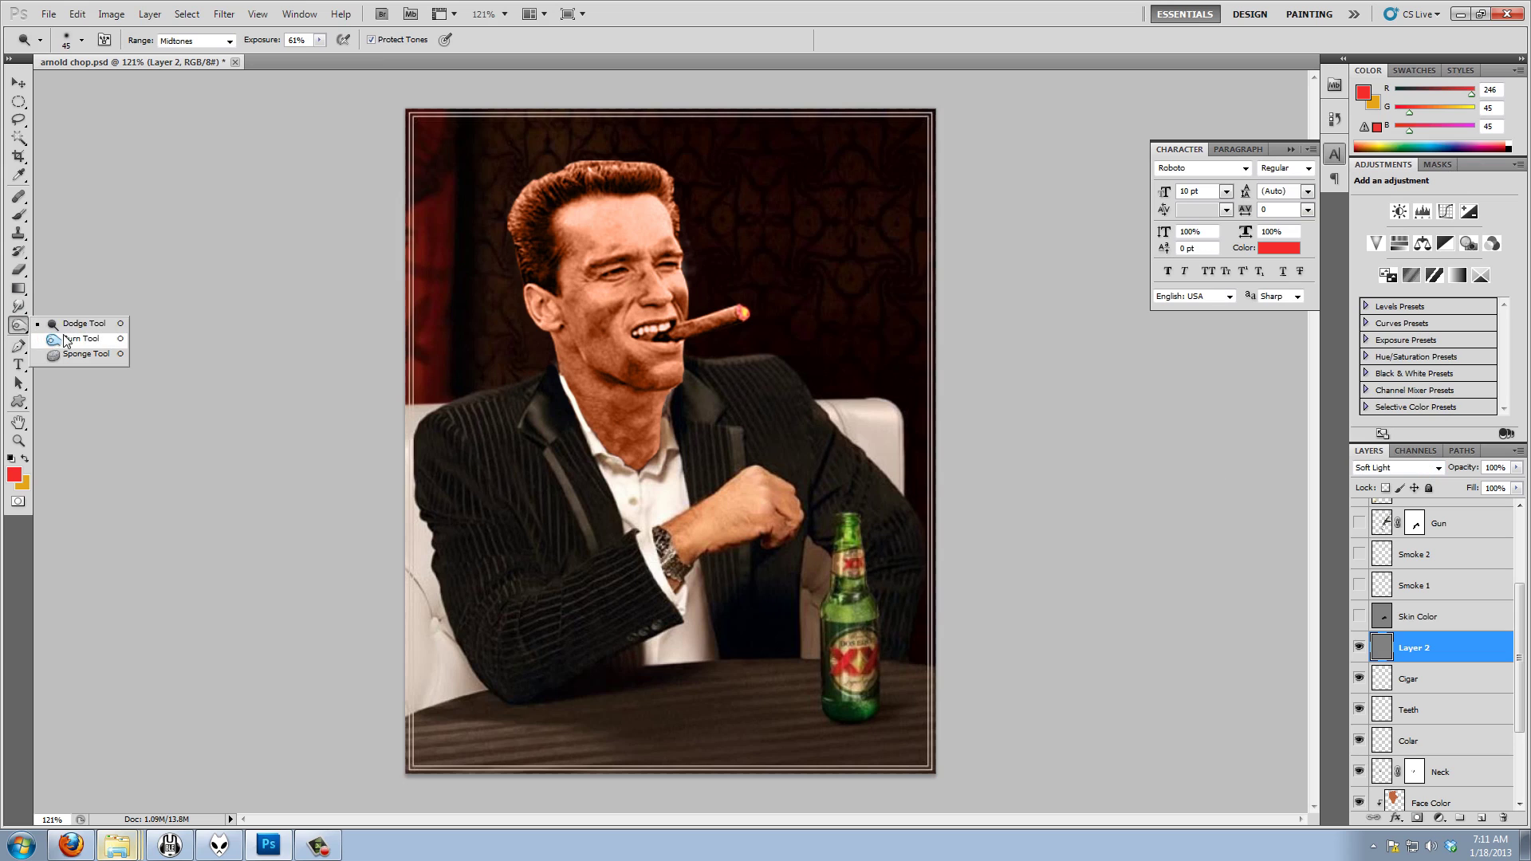
left_click(67, 340)
scroll(748, 629, "up", 6)
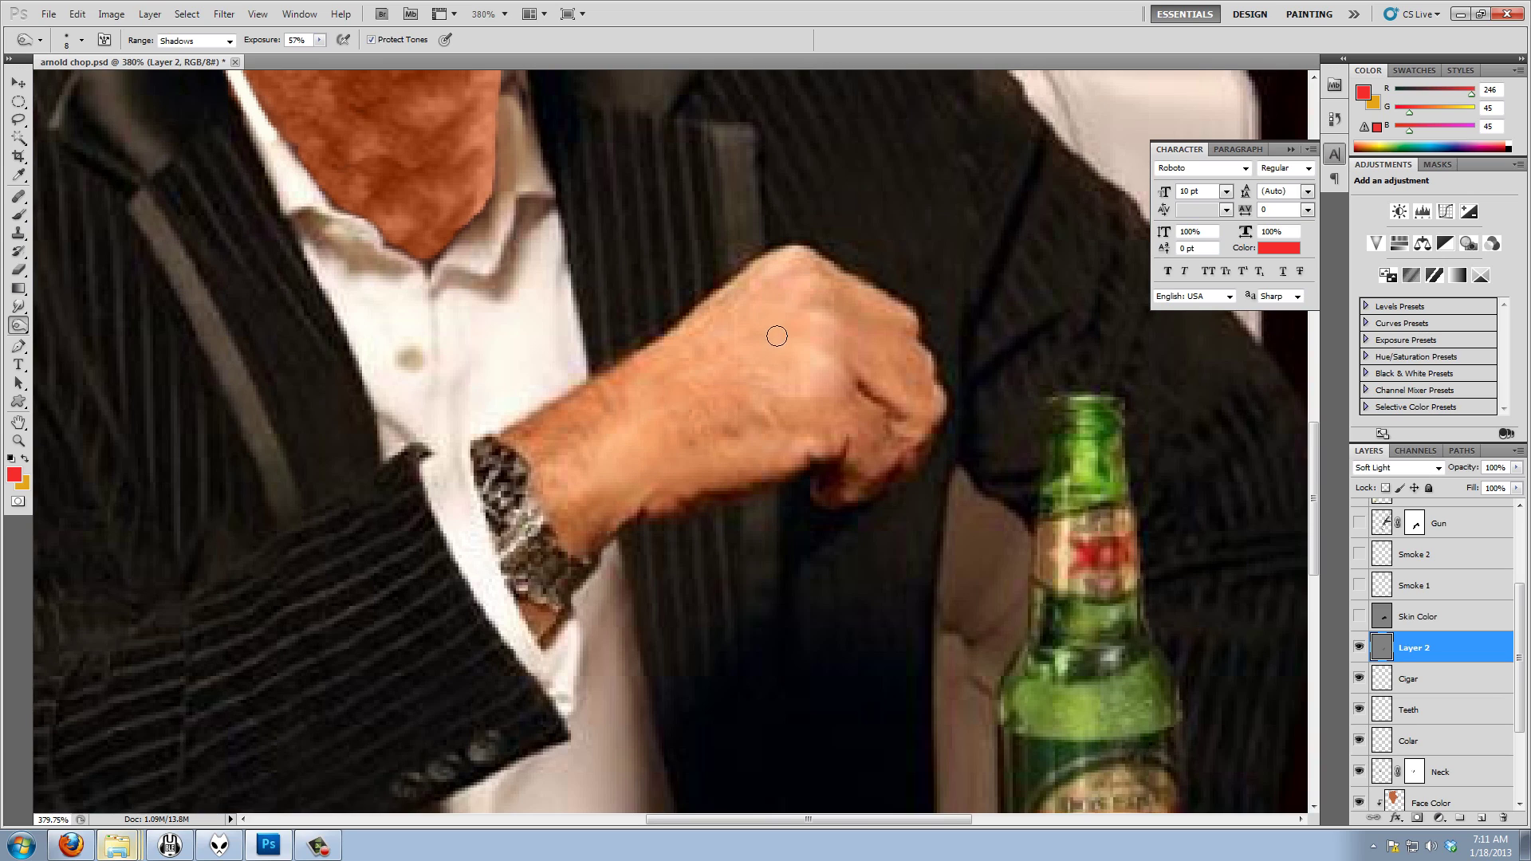
key("bracketright")
key("bracketright")
key("bracketright")
key("bracketright")
key("bracketright")
mouse_move(760, 373)
left_mouse_down()
mouse_move(835, 373)
mouse_move(827, 397)
mouse_move(878, 445)
mouse_move(893, 407)
mouse_move(866, 325)
mouse_move(723, 338)
mouse_move(680, 380)
mouse_move(745, 339)
mouse_move(814, 363)
mouse_move(670, 435)
mouse_move(542, 436)
mouse_move(660, 457)
mouse_move(526, 597)
mouse_move(546, 616)
mouse_move(629, 447)
mouse_move(736, 341)
mouse_move(717, 317)
mouse_move(761, 307)
mouse_move(851, 364)
mouse_move(888, 364)
mouse_move(886, 446)
mouse_move(685, 432)
mouse_move(665, 450)
mouse_move(778, 446)
mouse_move(773, 468)
mouse_move(615, 467)
mouse_move(680, 373)
mouse_move(805, 297)
mouse_move(797, 278)
mouse_move(808, 369)
mouse_move(840, 395)
mouse_move(893, 526)
left_mouse_up()
scroll(891, 540, "down", 3)
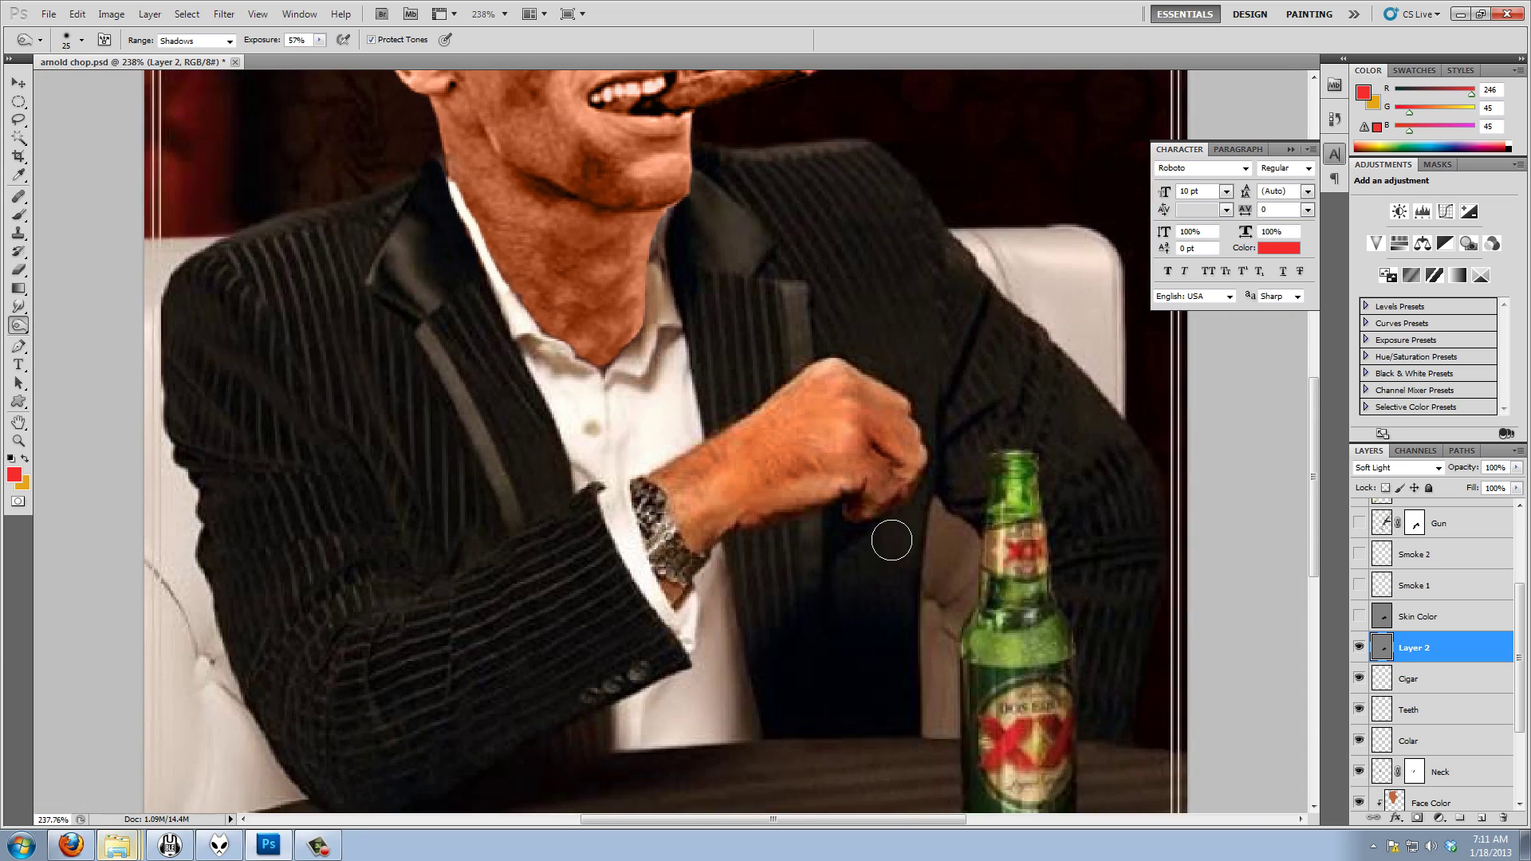
Delete the burned gray layer and show the prepared Skin Color layer
scroll(892, 540, "down", 3)
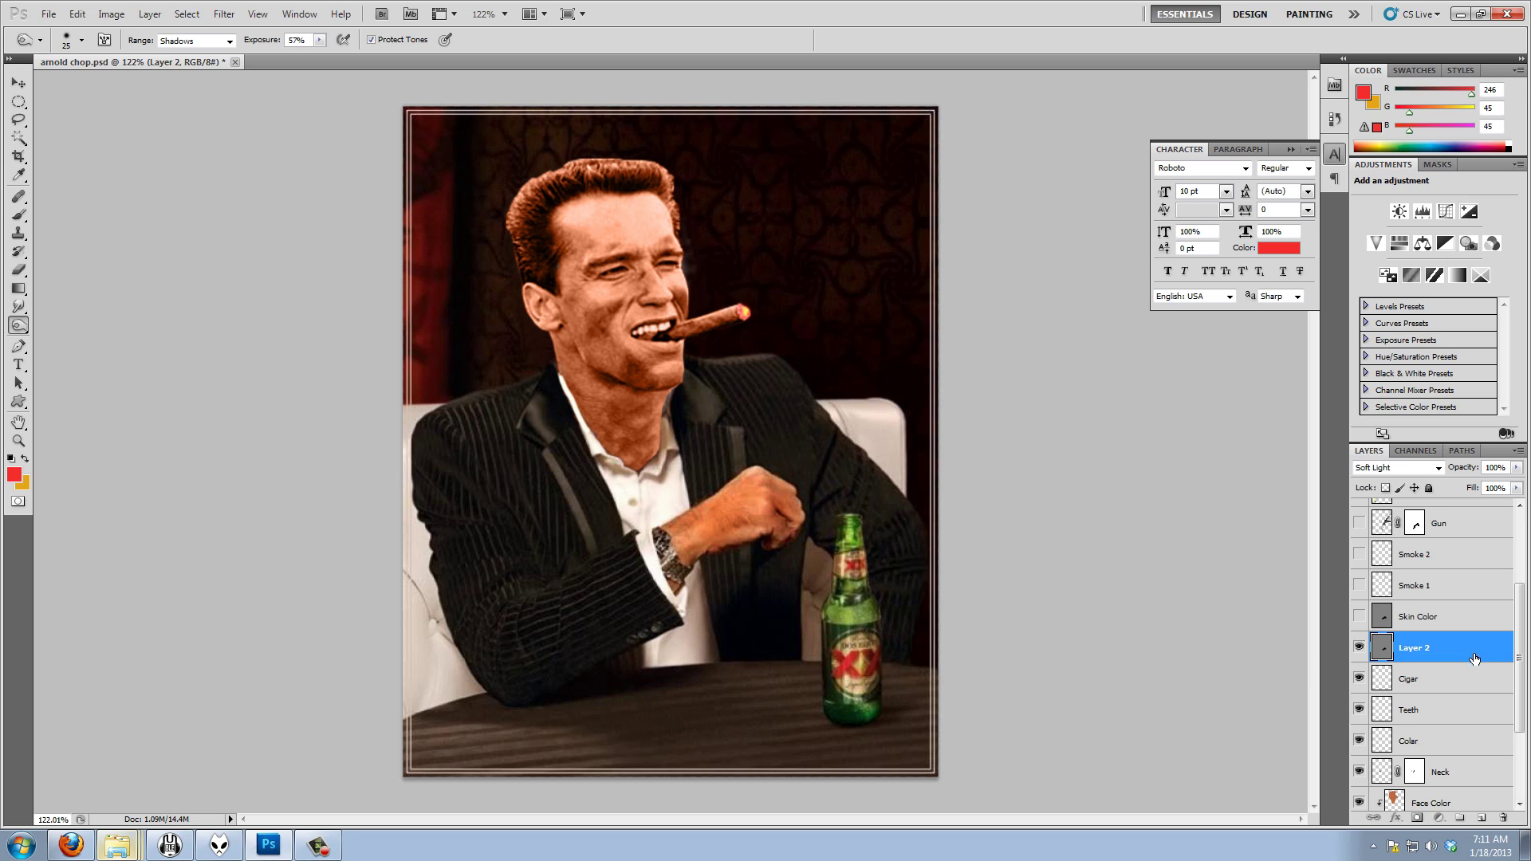
left_click_drag(1475, 659, 1504, 818)
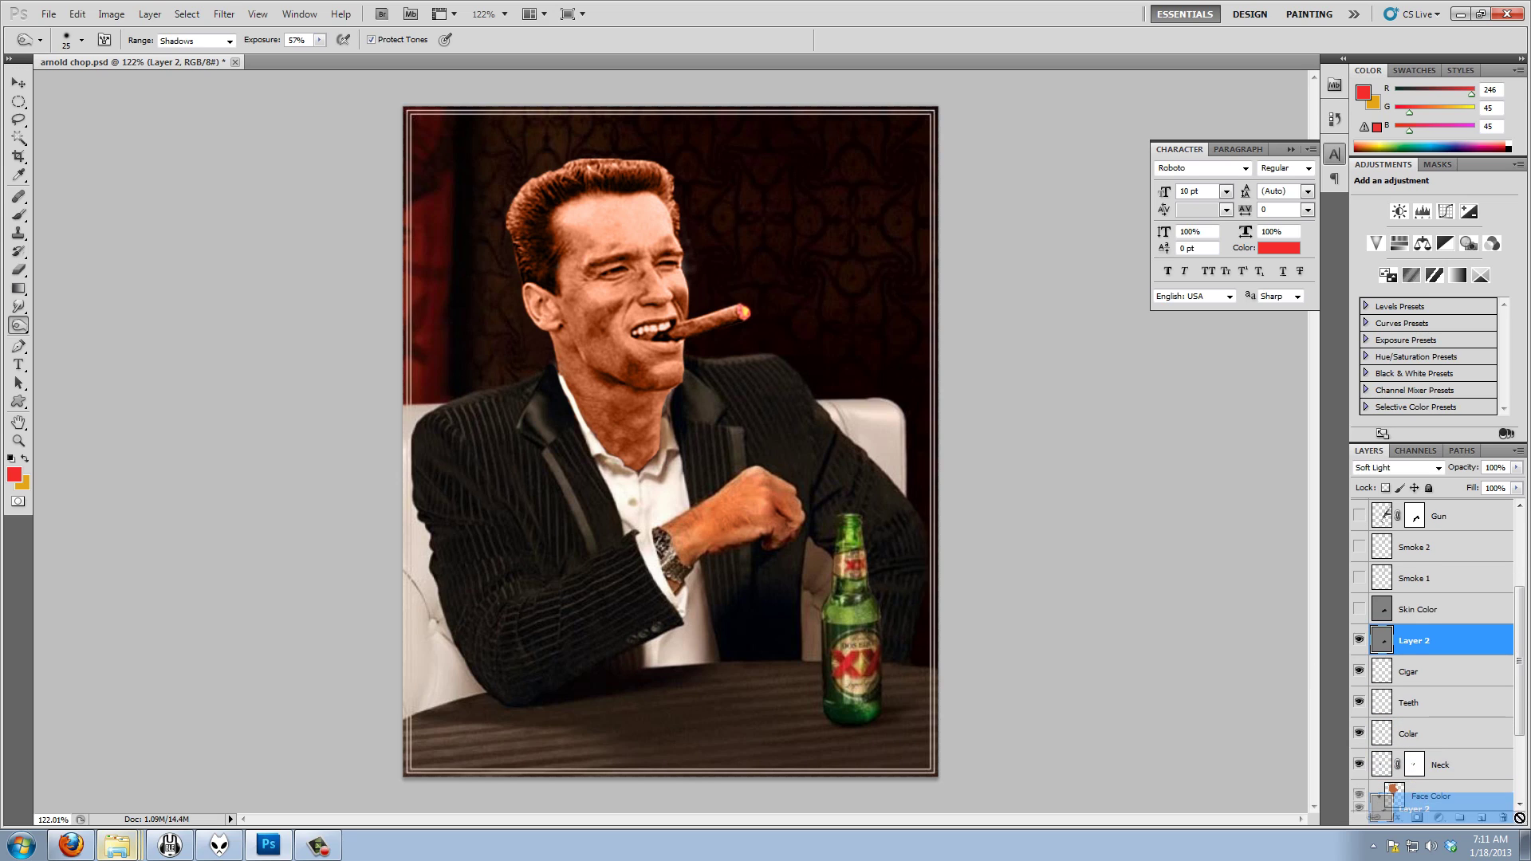
left_click(1360, 609)
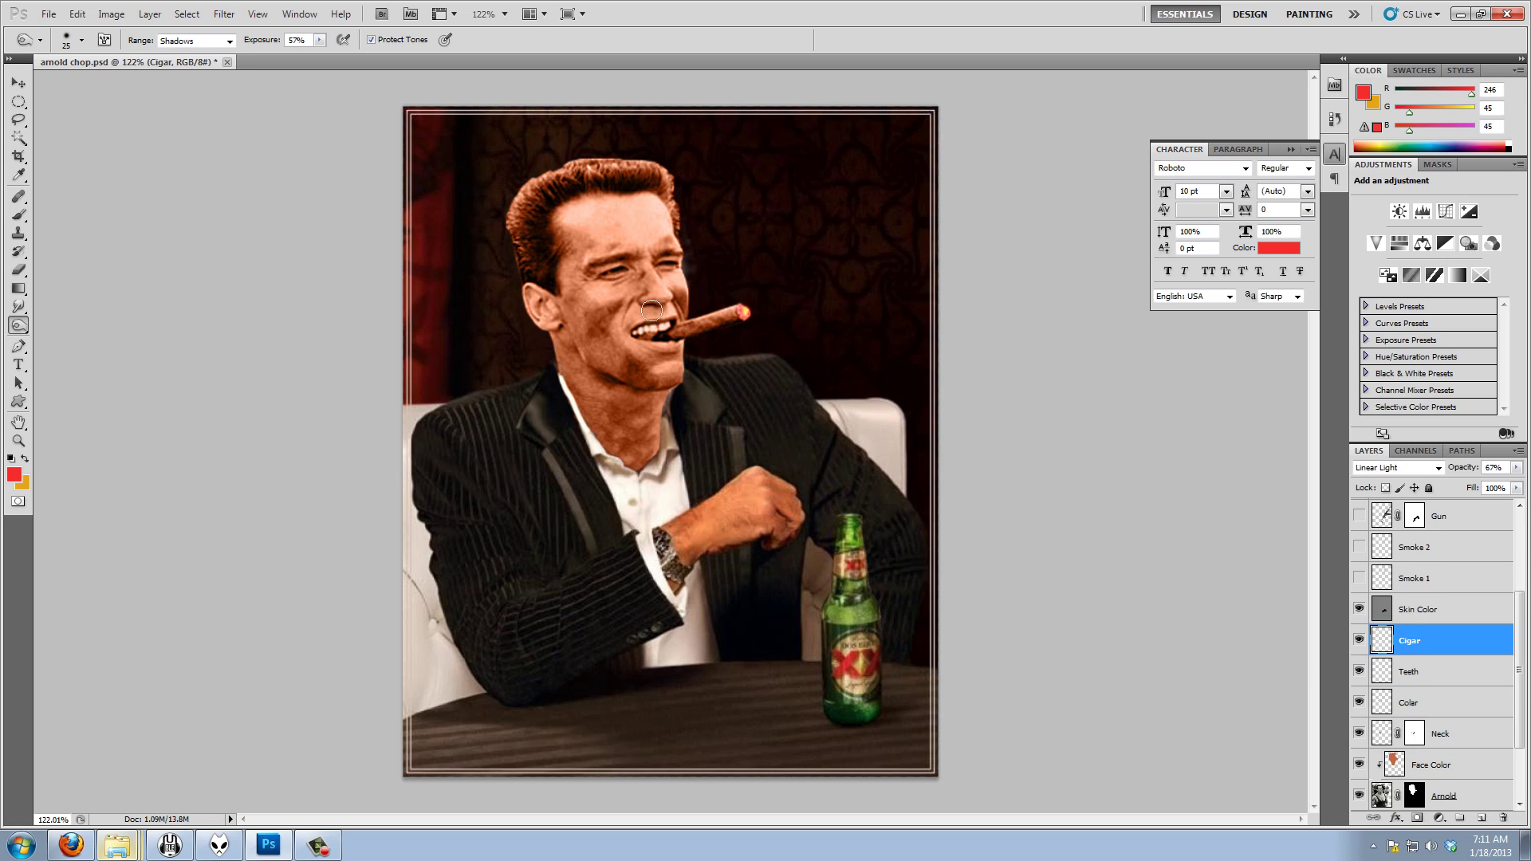
Create a new layer above Skin Color and paint thin black smoke lines rising from the cigar's tip with a size 4 brush
left_click_drag(1524, 663, 1524, 597)
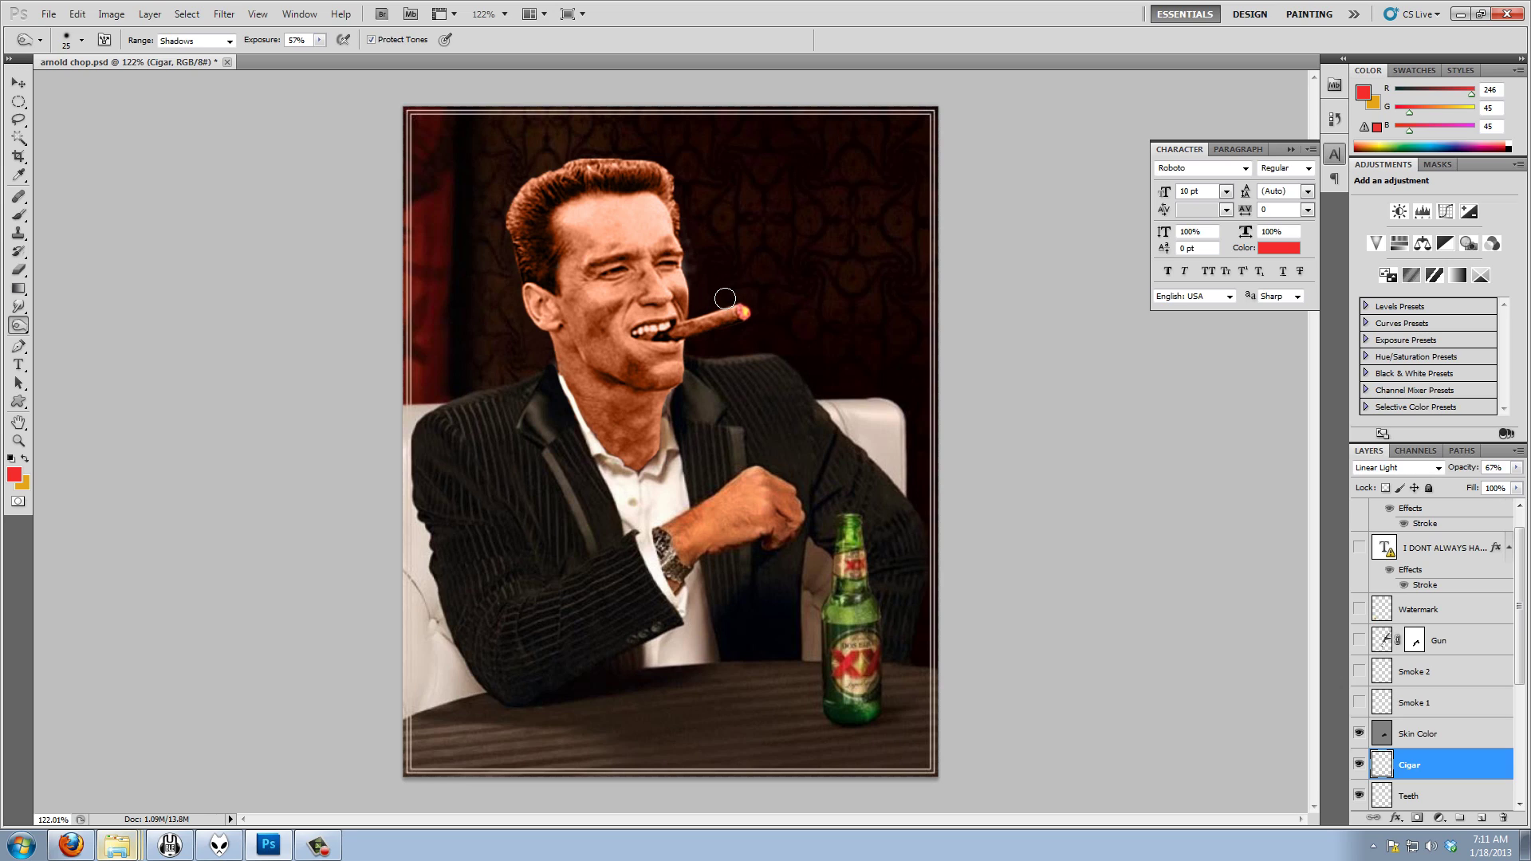
left_click(1484, 733)
left_click(1481, 820)
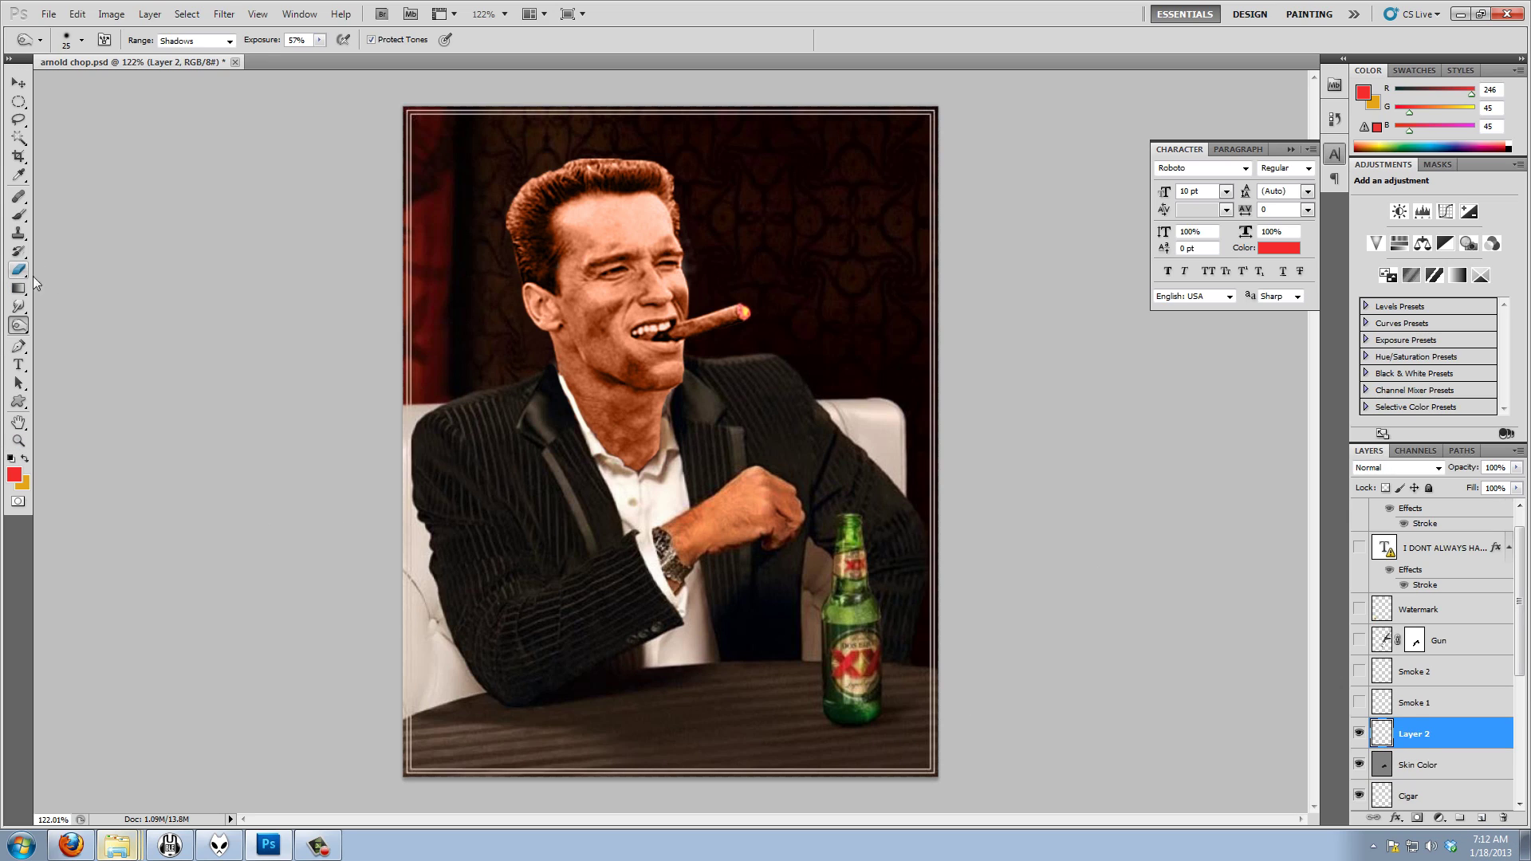
key("d")
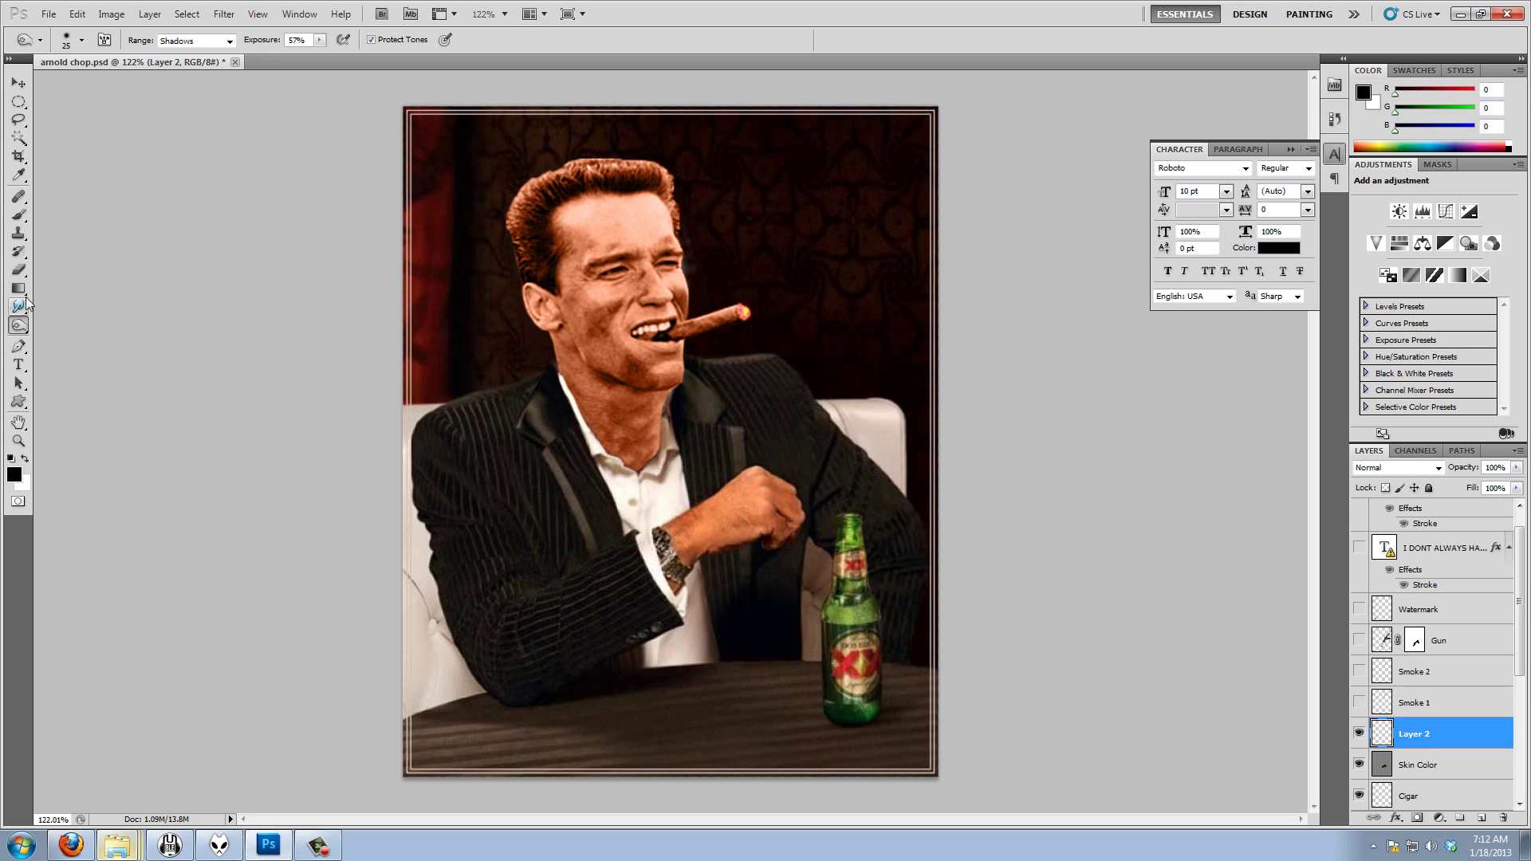
left_click(18, 214)
scroll(782, 335, "up", 1)
scroll(782, 334, "up", 7)
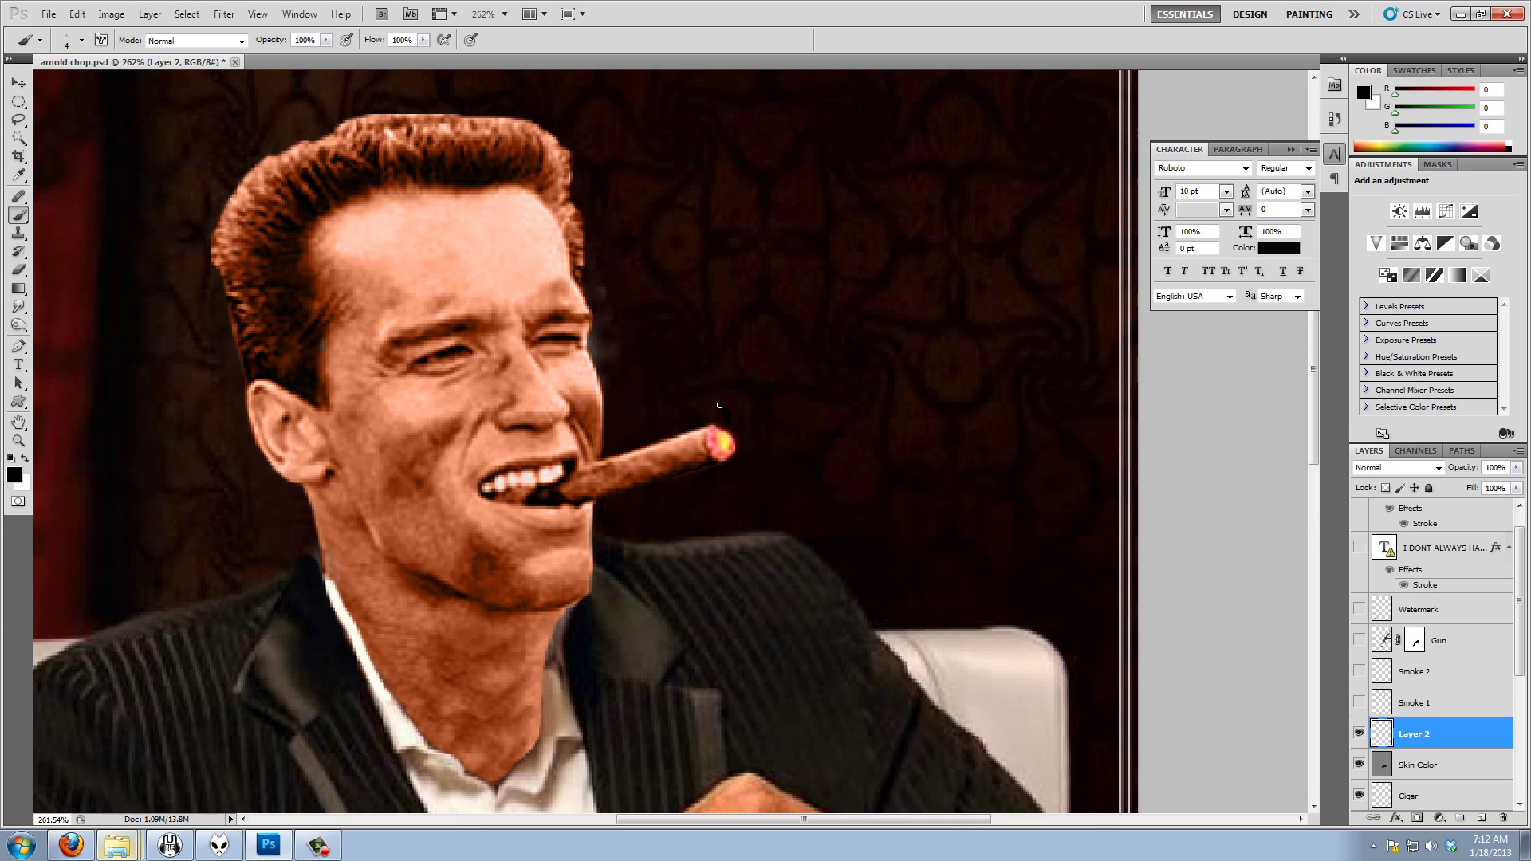
left_click_drag(741, 309, 724, 247)
Paint three wavy white smoke lines rising from the cigar's glowing tip
left_click(26, 461)
left_click_drag(737, 430, 746, 288)
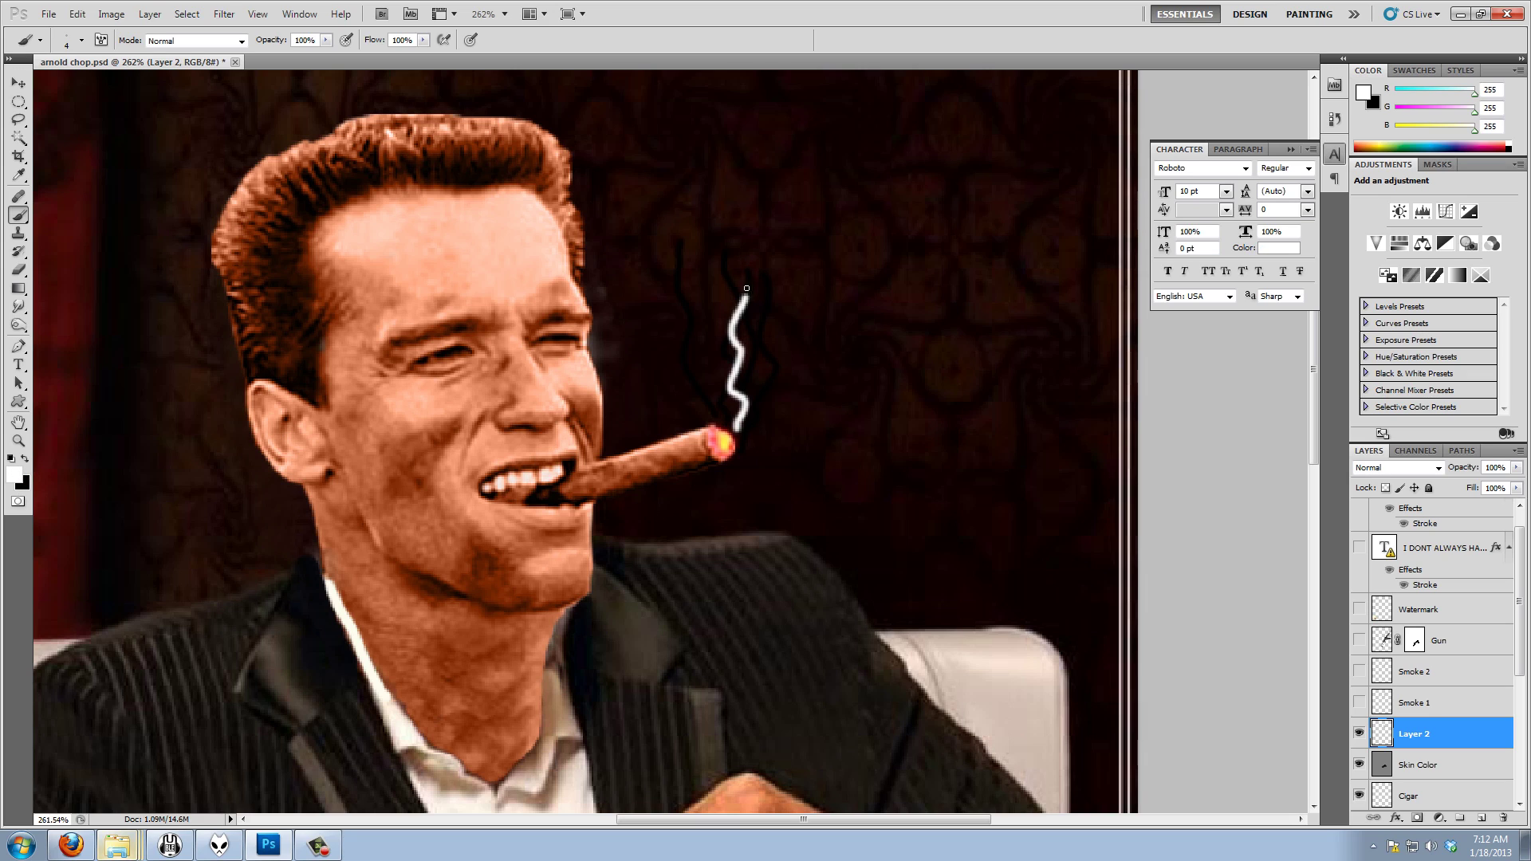
left_click_drag(715, 433, 711, 253)
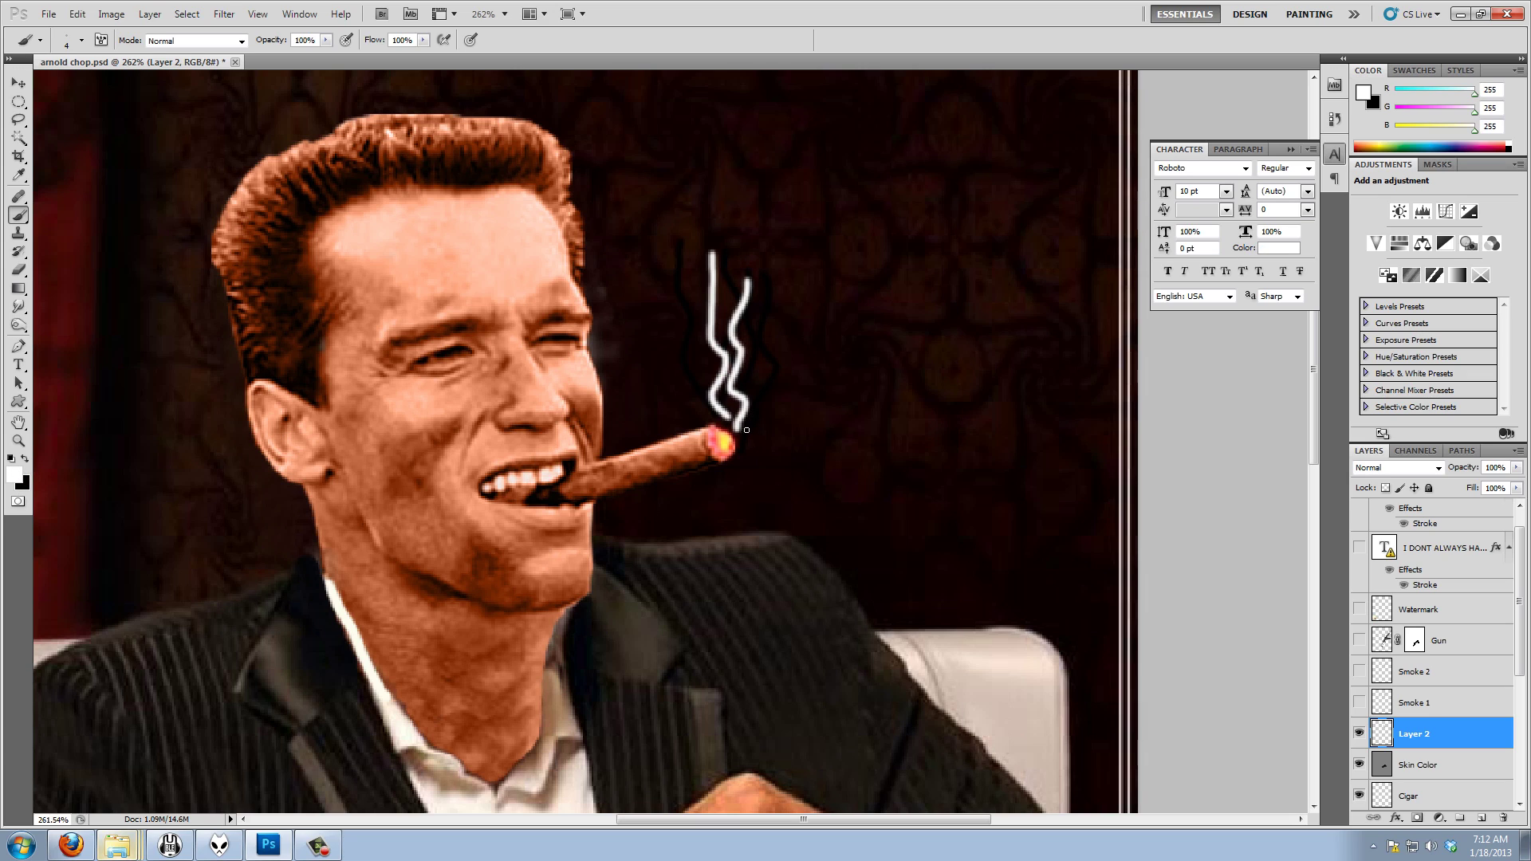
left_click_drag(747, 431, 756, 286)
Set the foreground color to light gray c4bcbc and add two more wavy smoke lines among the white ones
left_click(19, 474)
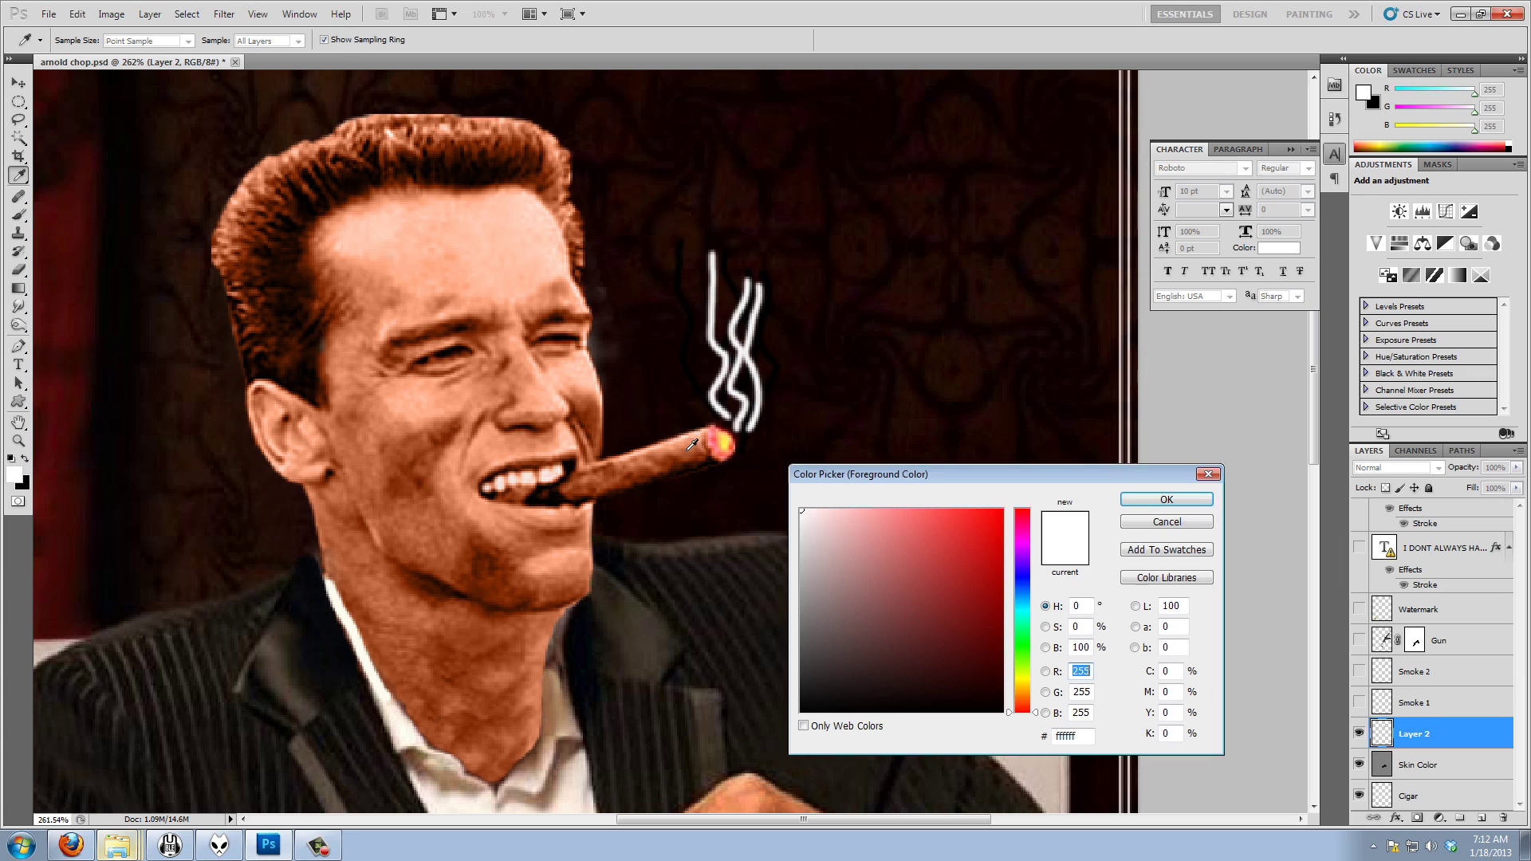
left_click_drag(811, 523, 807, 556)
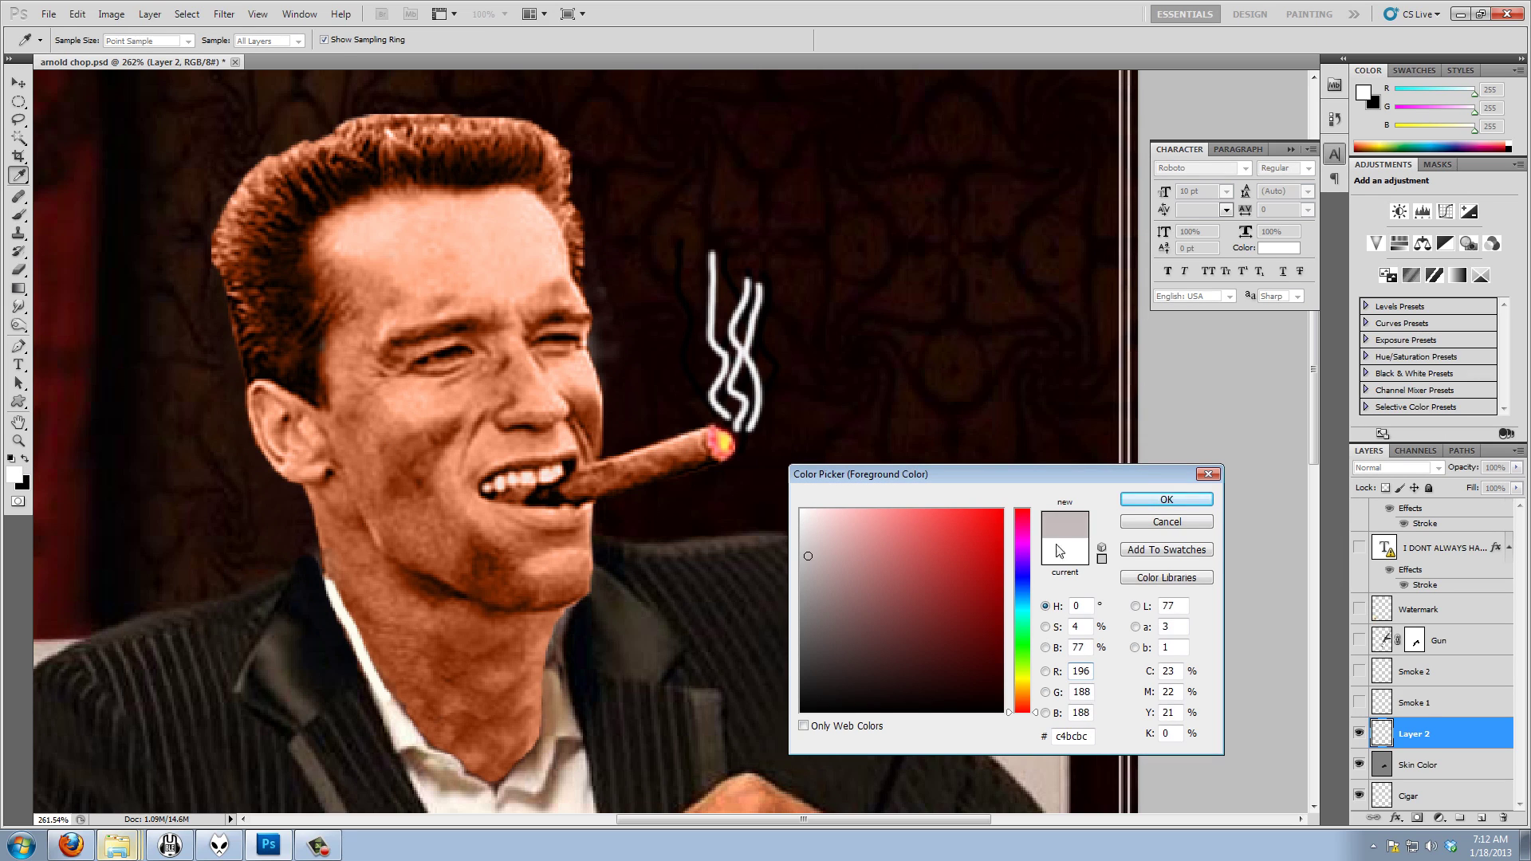
left_click(1166, 501)
left_click_drag(757, 431, 740, 296)
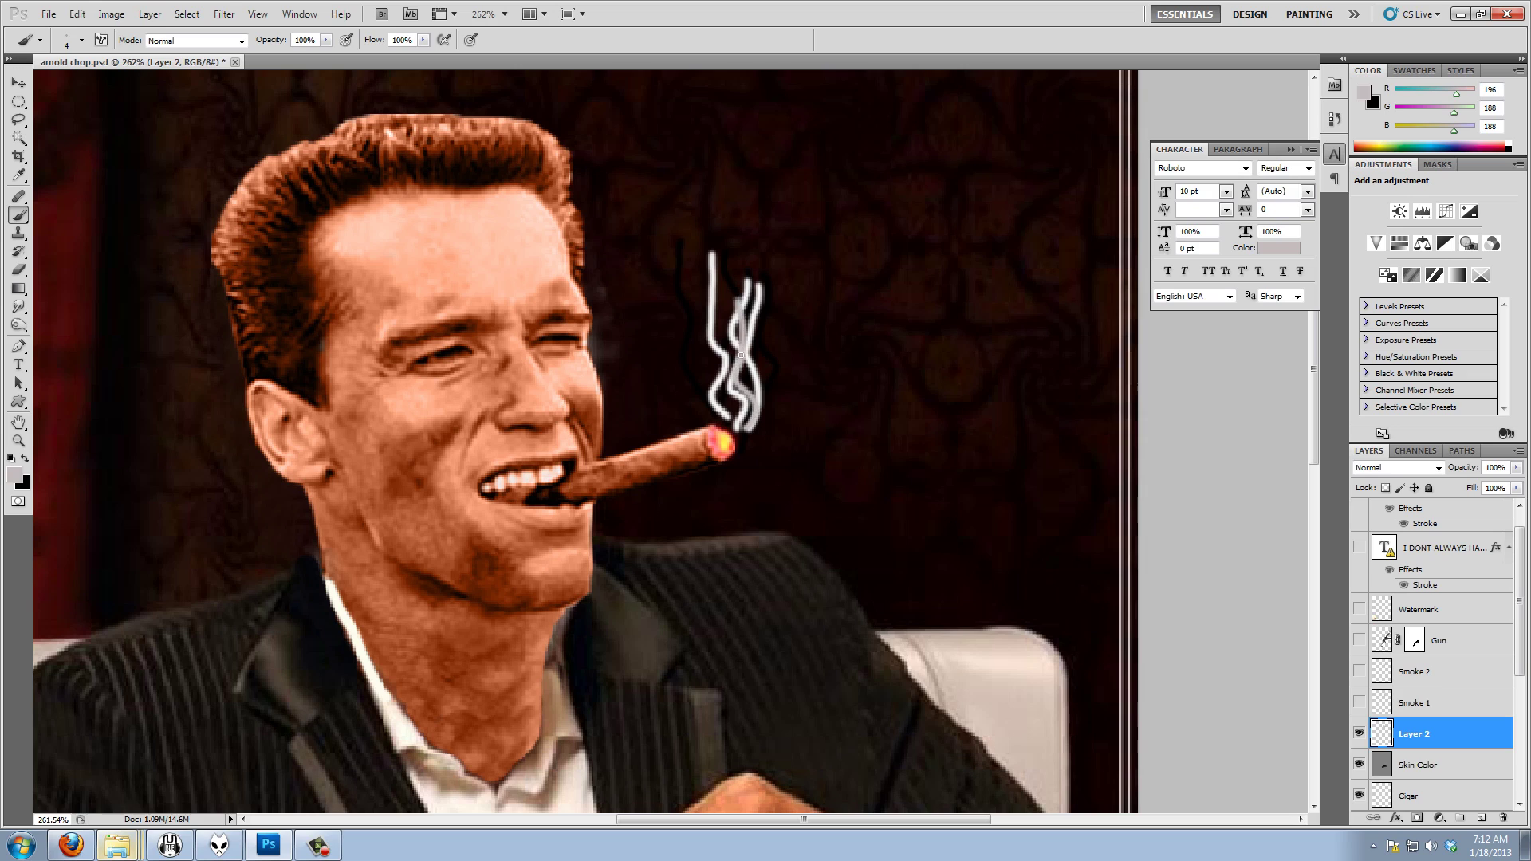
mouse_move(711, 410)
left_mouse_down()
mouse_move(706, 335)
mouse_move(738, 271)
left_mouse_up()
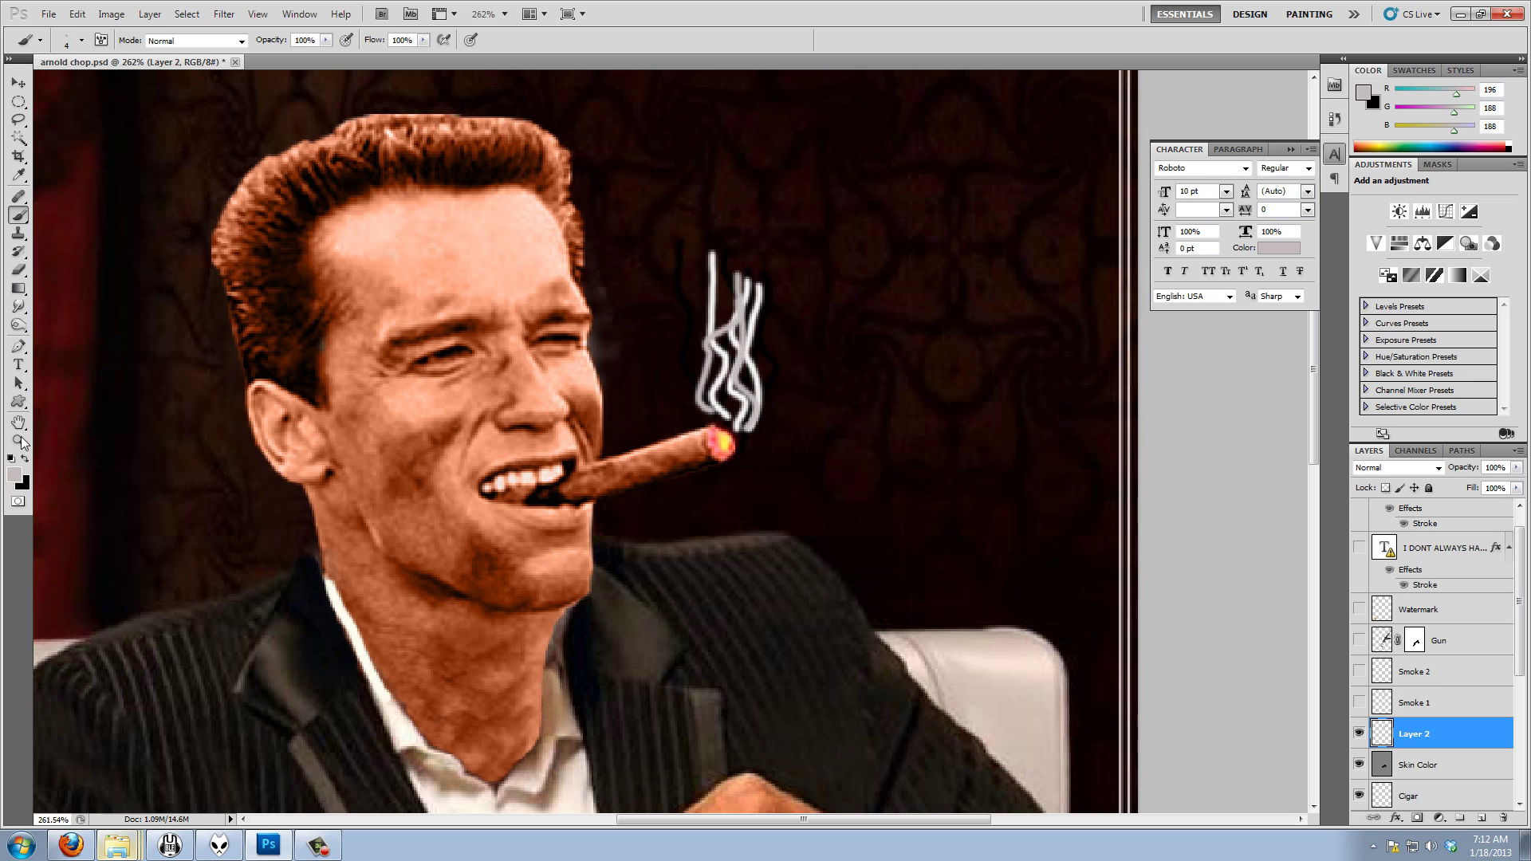
Blend the painted smoke lines into a soft wisp with the Smudge tool at 59% strength
left_click(18, 306)
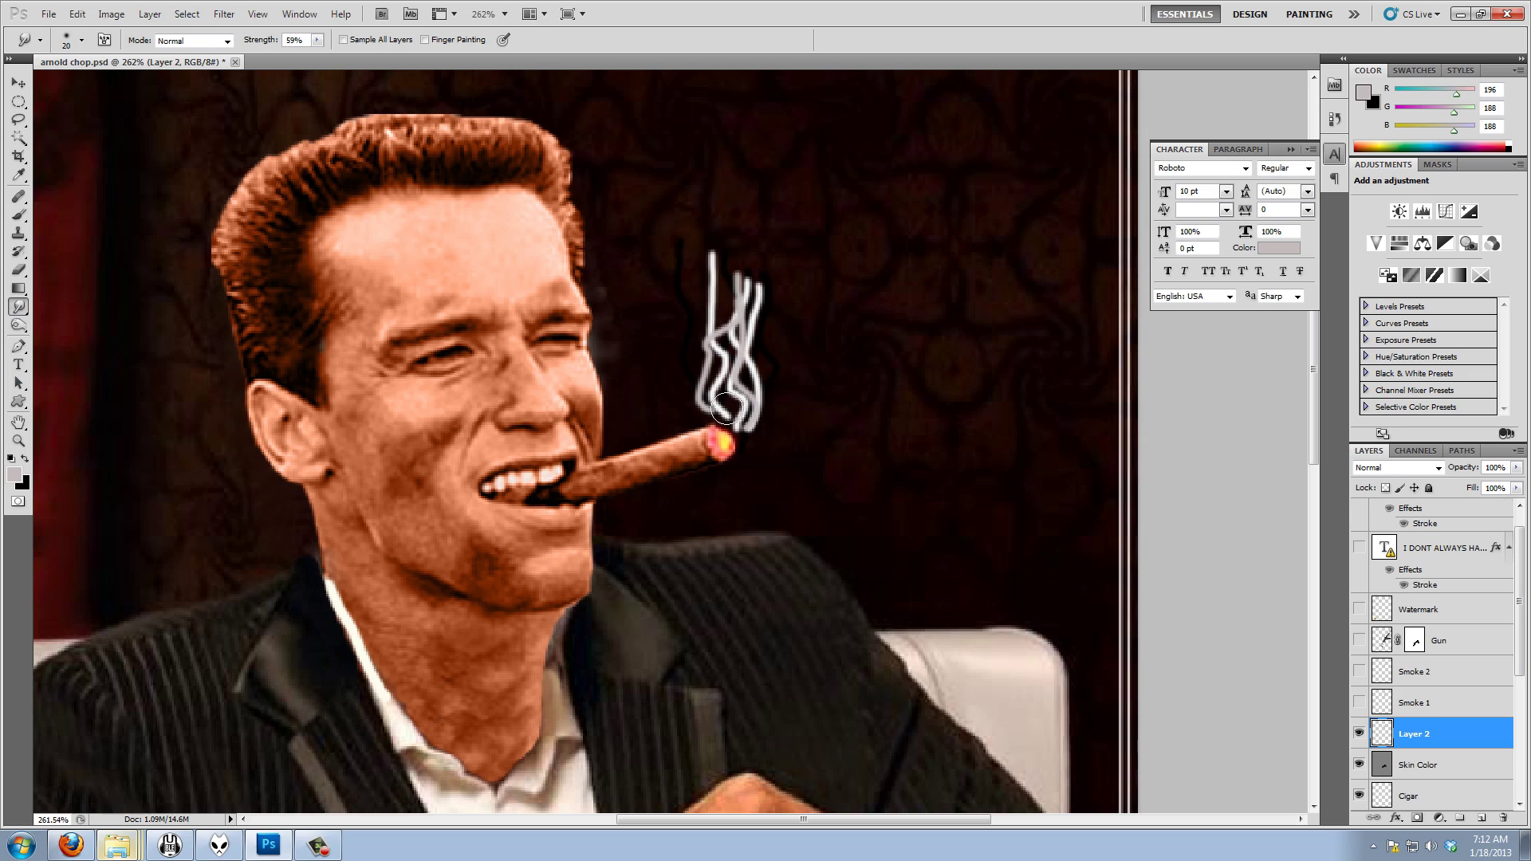
mouse_move(724, 408)
left_mouse_down()
mouse_move(716, 362)
mouse_move(715, 405)
mouse_move(723, 276)
mouse_move(736, 266)
mouse_move(730, 383)
mouse_move(781, 254)
mouse_move(735, 380)
mouse_move(758, 223)
mouse_move(716, 318)
mouse_move(707, 235)
mouse_move(756, 391)
mouse_move(704, 265)
mouse_move(698, 369)
mouse_move(718, 419)
mouse_move(755, 424)
mouse_move(740, 414)
mouse_move(745, 225)
mouse_move(737, 298)
left_mouse_up()
key("bracketleft")
key("bracketleft")
mouse_move(761, 185)
left_mouse_down()
mouse_move(752, 260)
mouse_move(780, 309)
left_mouse_up()
mouse_move(738, 416)
left_mouse_down()
mouse_move(745, 368)
mouse_move(757, 418)
mouse_move(718, 421)
left_mouse_up()
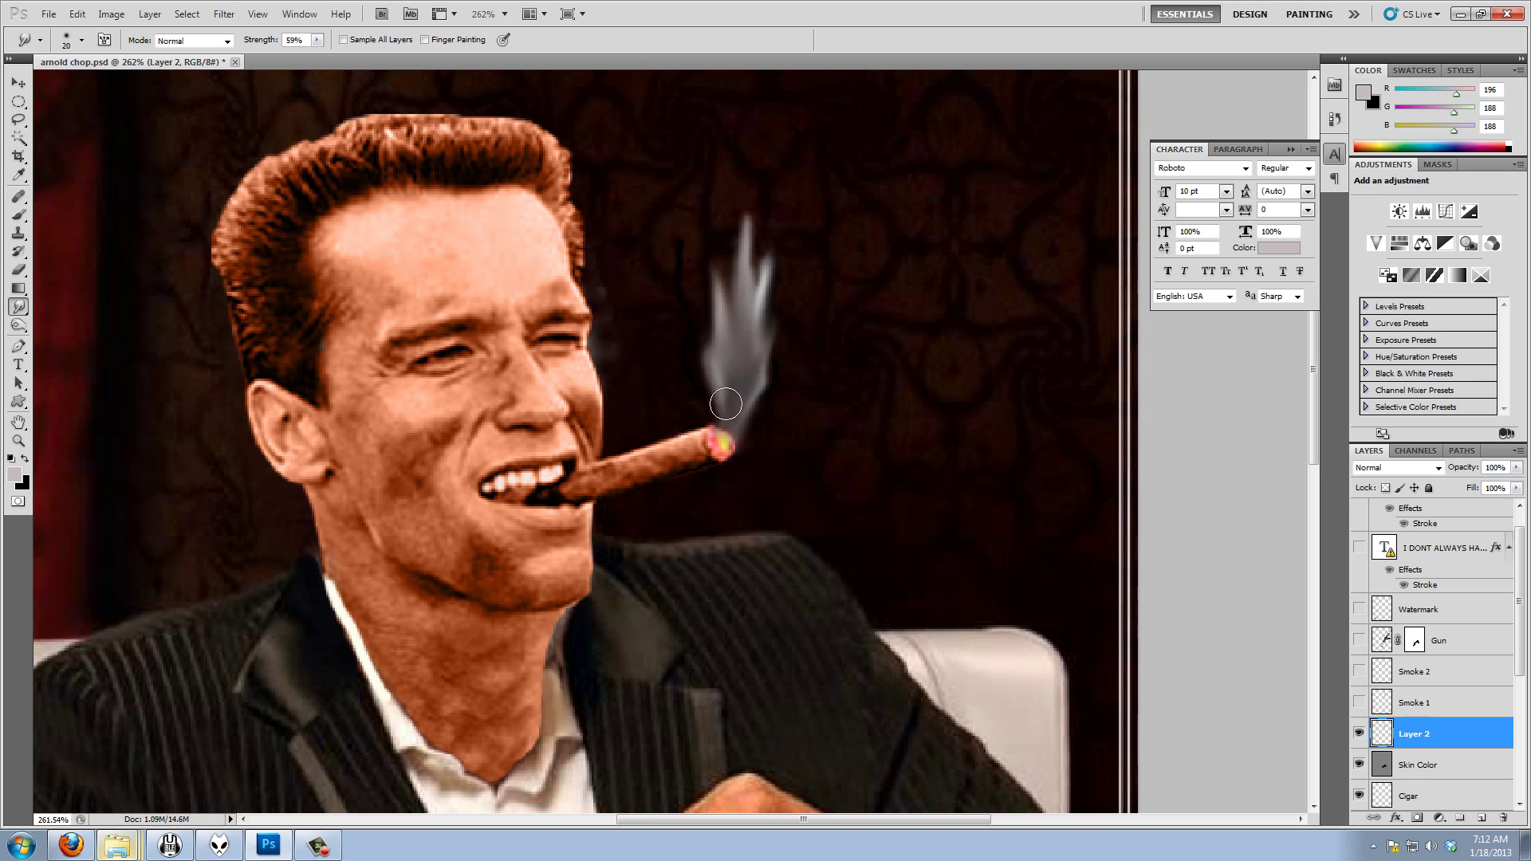
Enlarge the Smudge brush to 45 and reshape the upper smoke into a single tapered, slanting plume
key("bracketright")
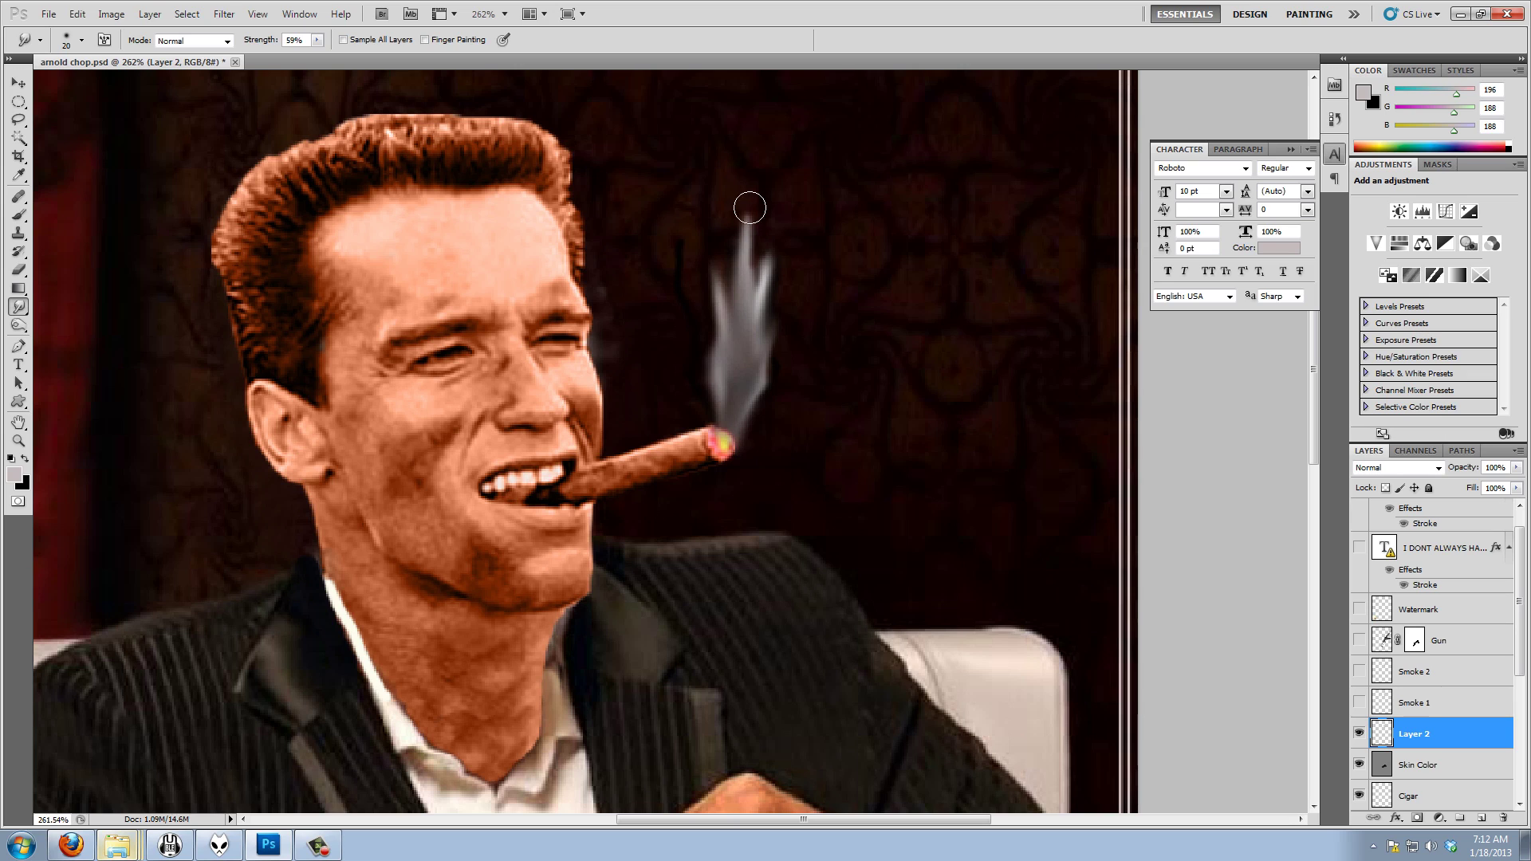
key("bracketright")
key("bracketright")
key("bracketright")
key("bracketright")
key("bracketright")
mouse_move(744, 301)
left_mouse_down()
mouse_move(754, 188)
mouse_move(767, 274)
mouse_move(799, 225)
mouse_move(772, 198)
left_mouse_up()
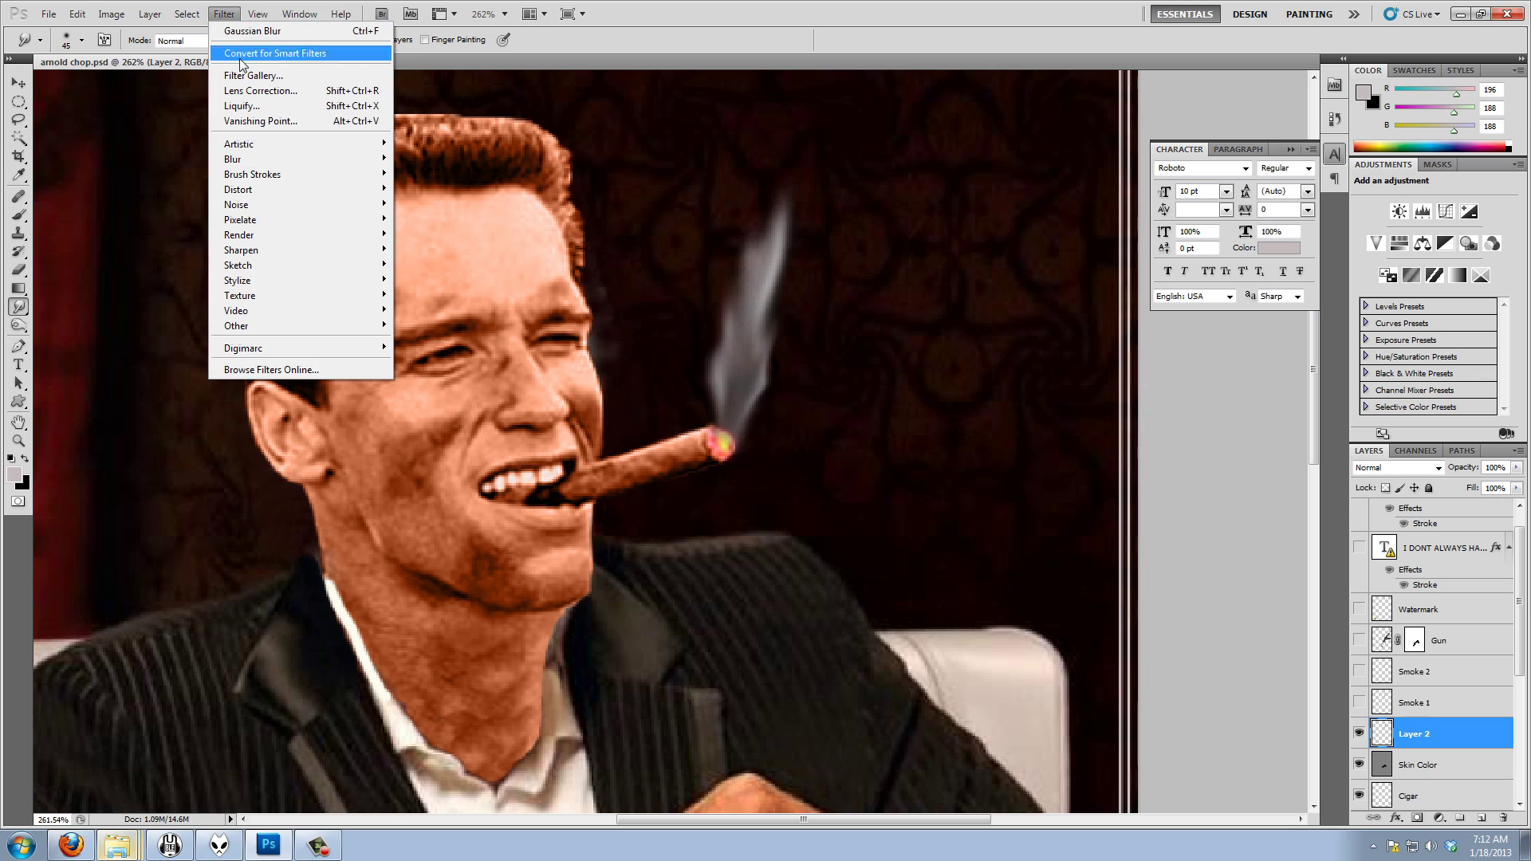
Soften the smoke with a Gaussian Blur and lower its layer opacity to 66%
mouse_move(313, 163)
left_click(436, 218)
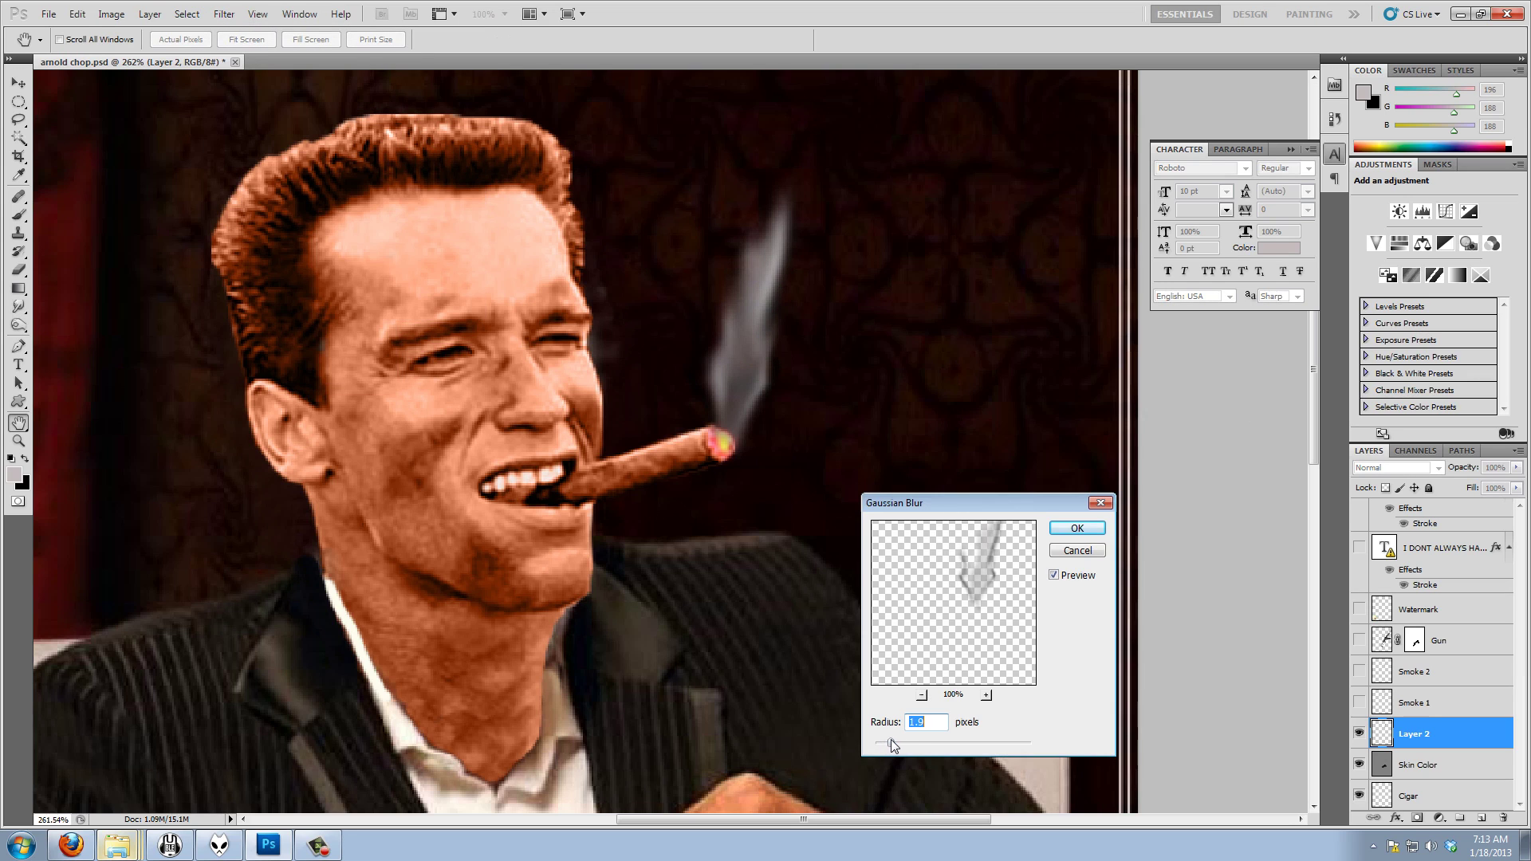
left_click(1077, 528)
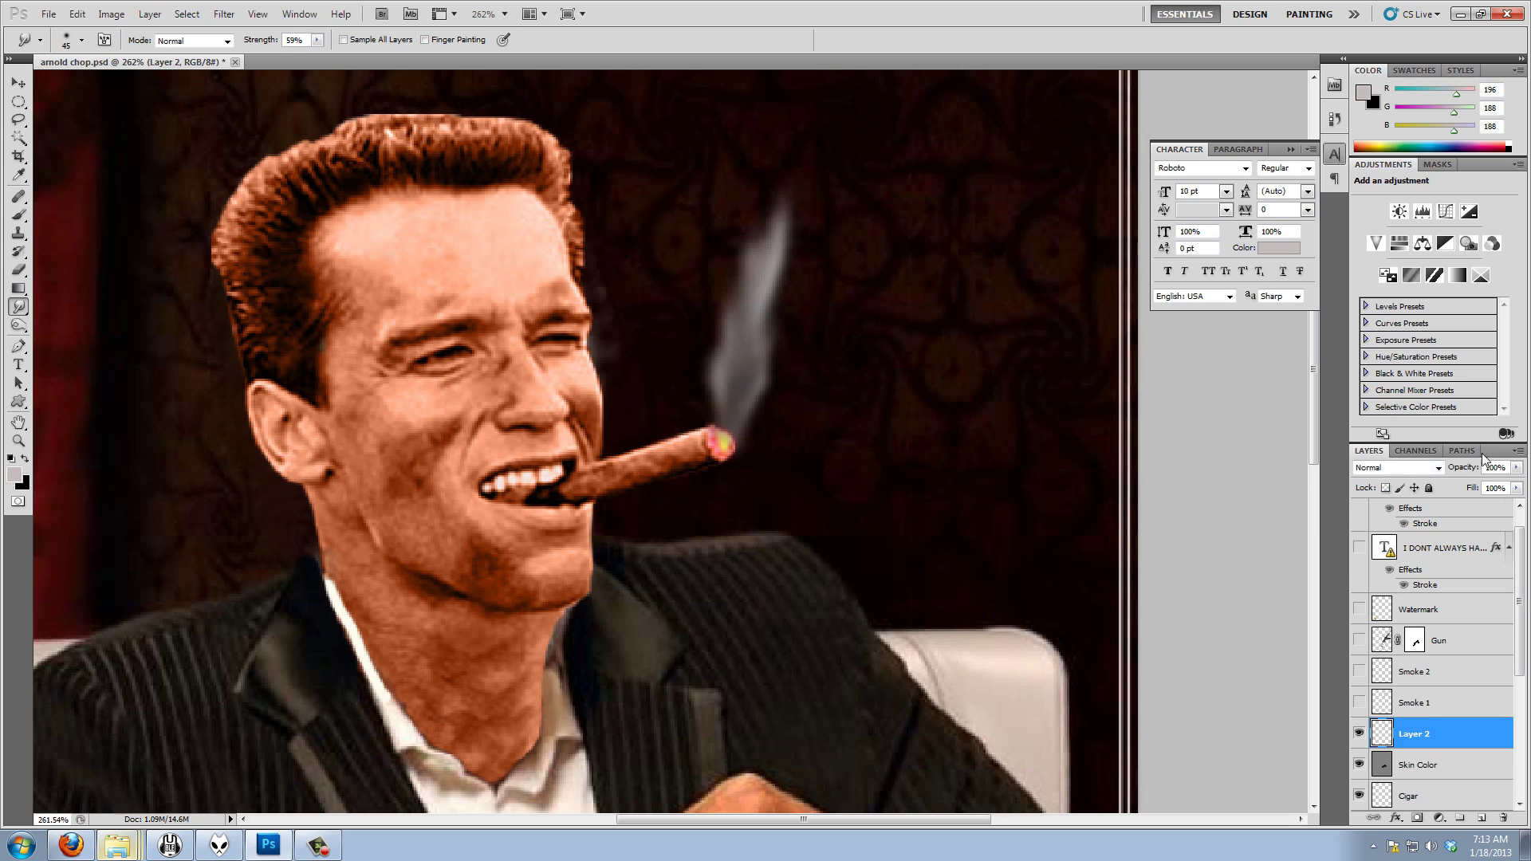
left_click_drag(1452, 467, 1433, 476)
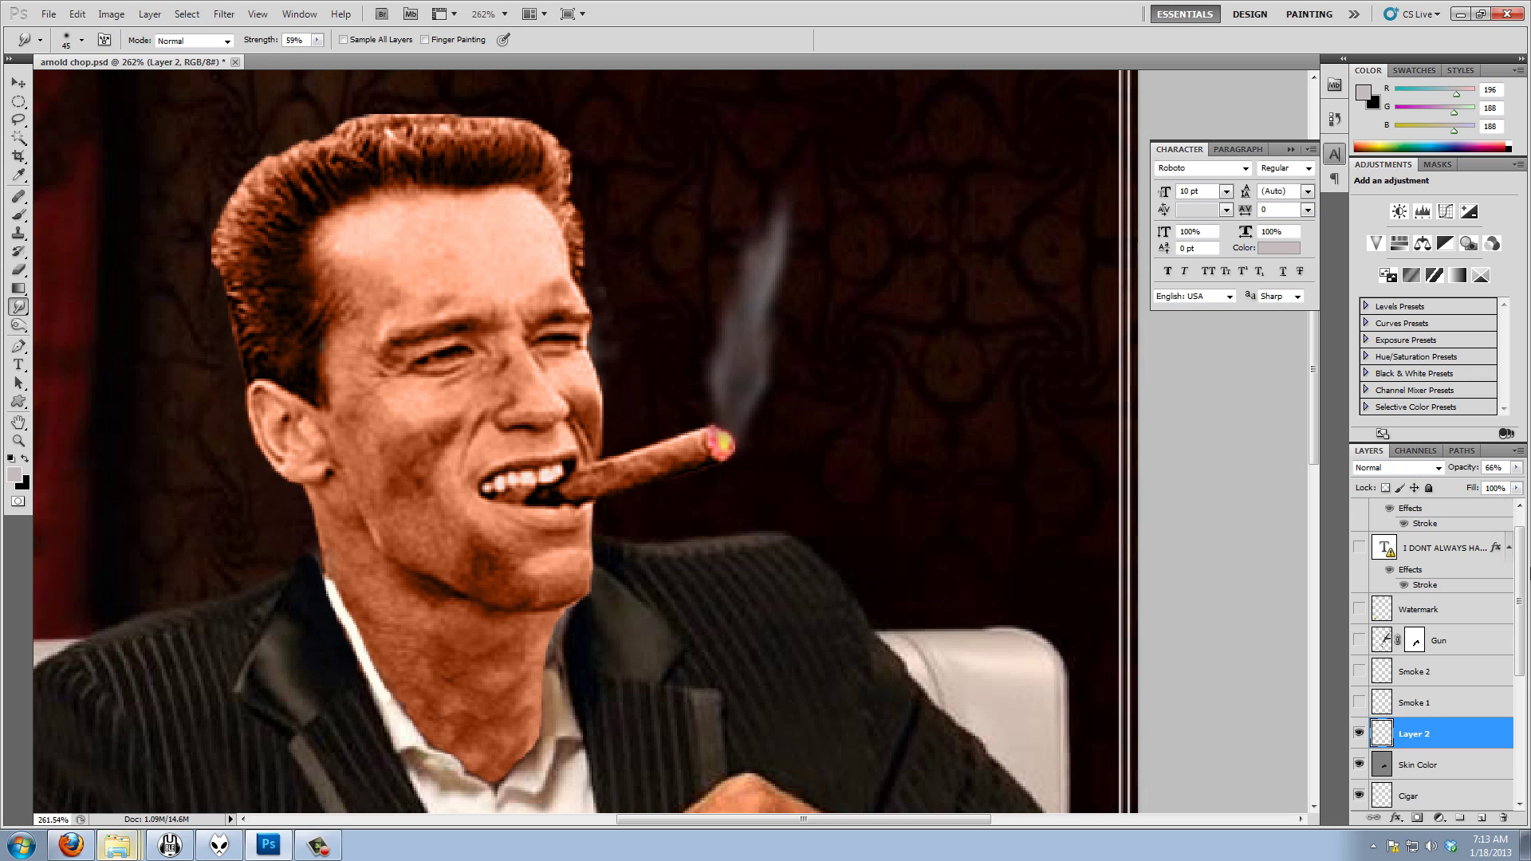
Delete the painted smoke layer and show the prepared Smoke 2 and Smoke 1 layers
left_click_drag(1444, 724, 1503, 818)
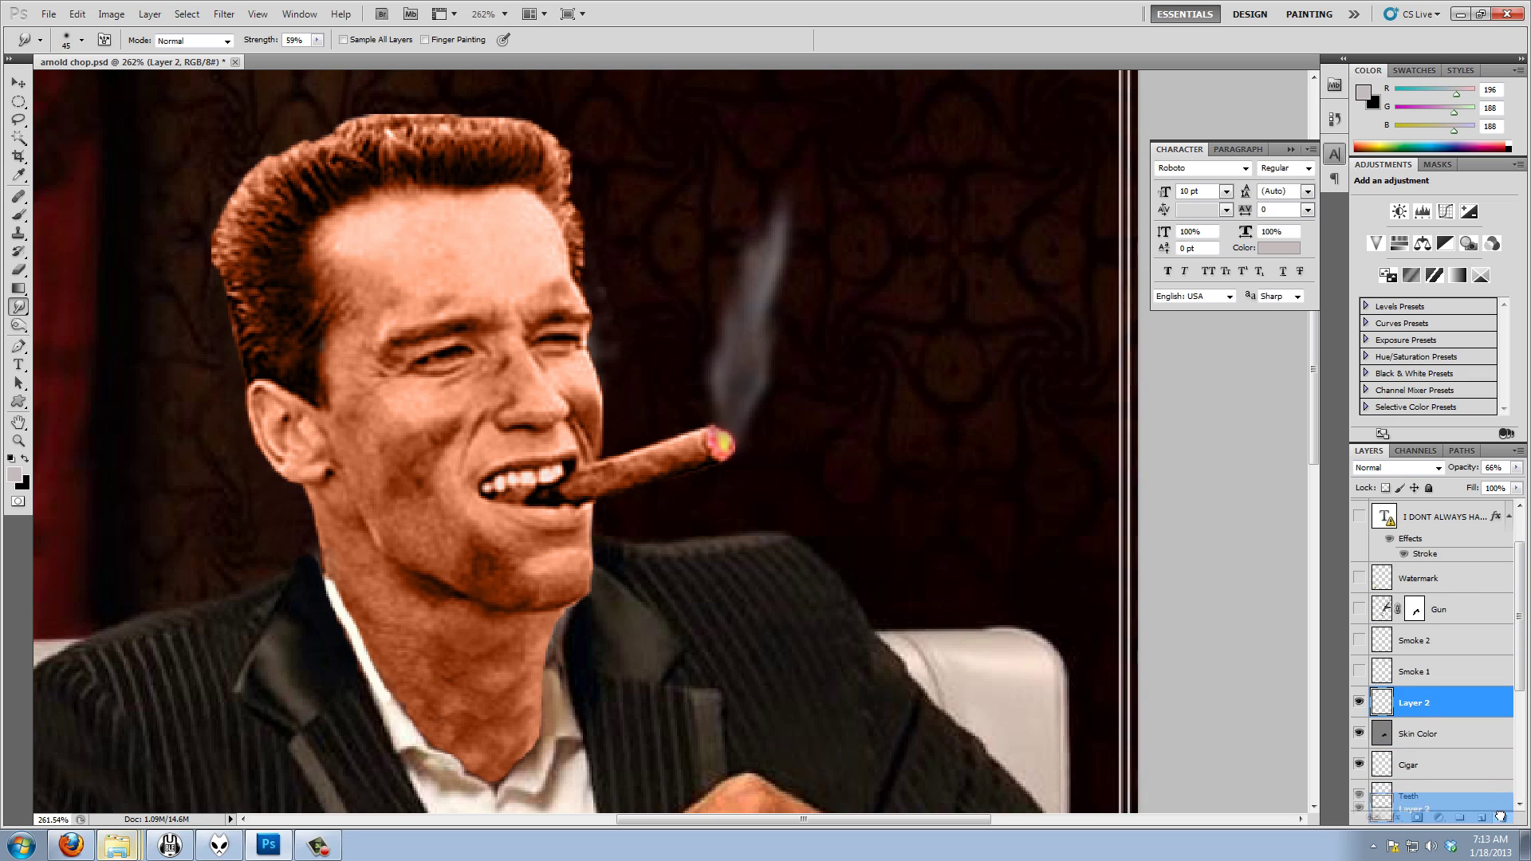
left_click(1360, 640)
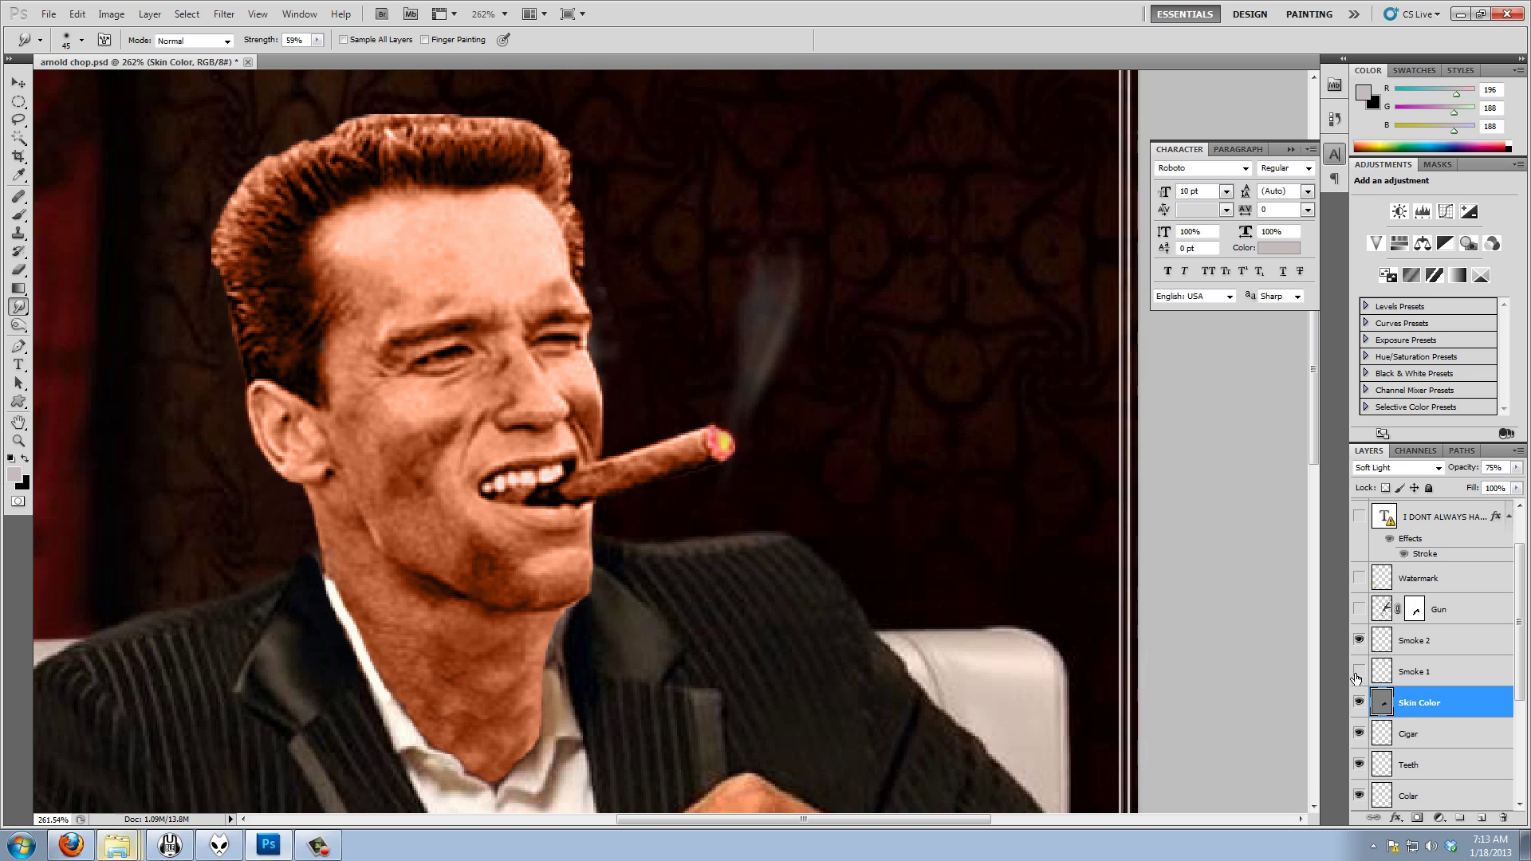
left_click(1360, 671)
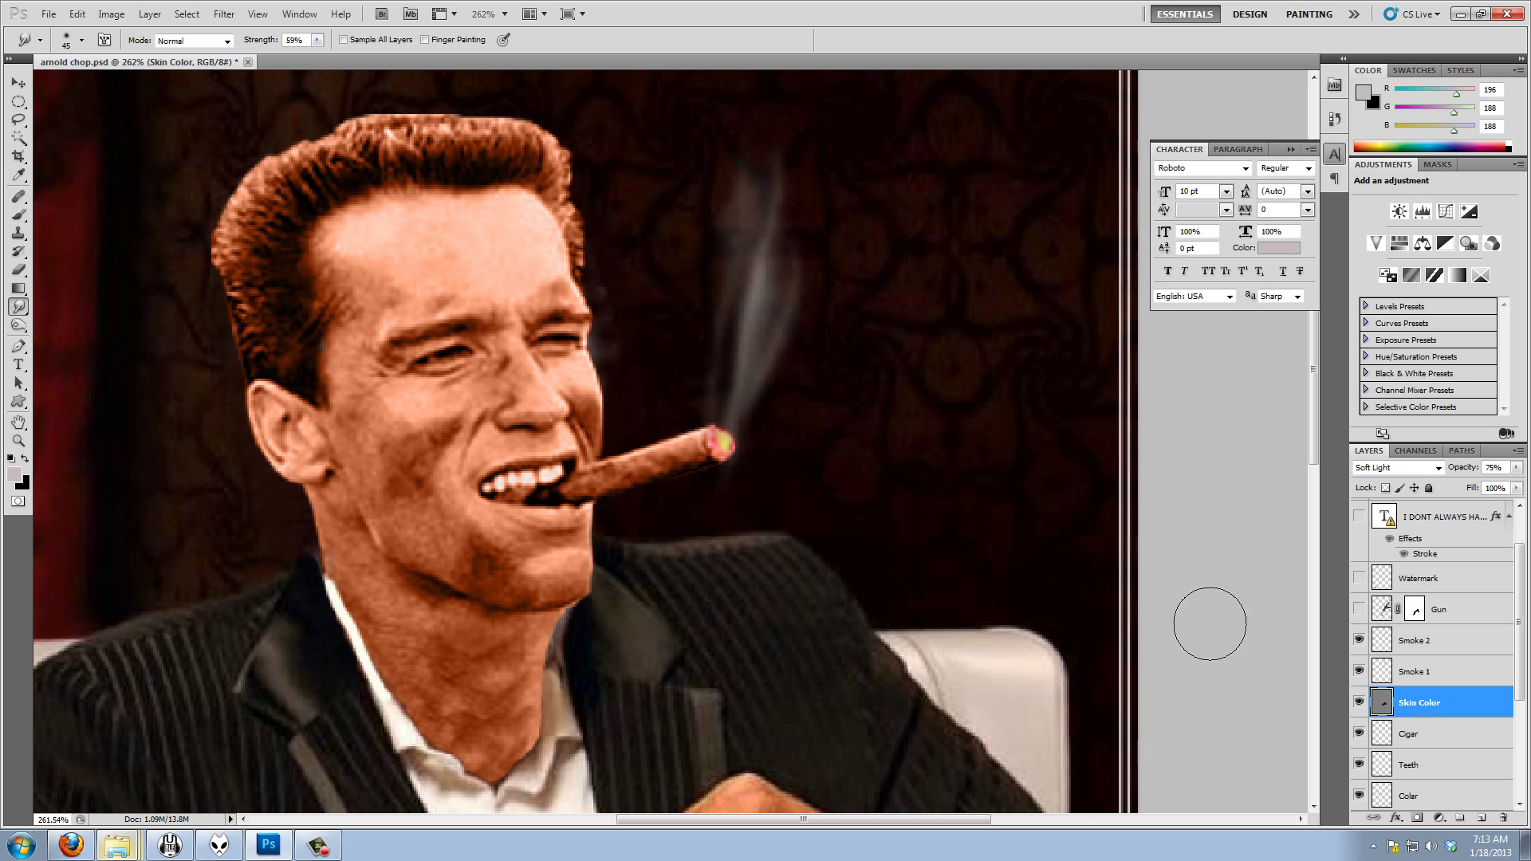
scroll(783, 610, "down", 5)
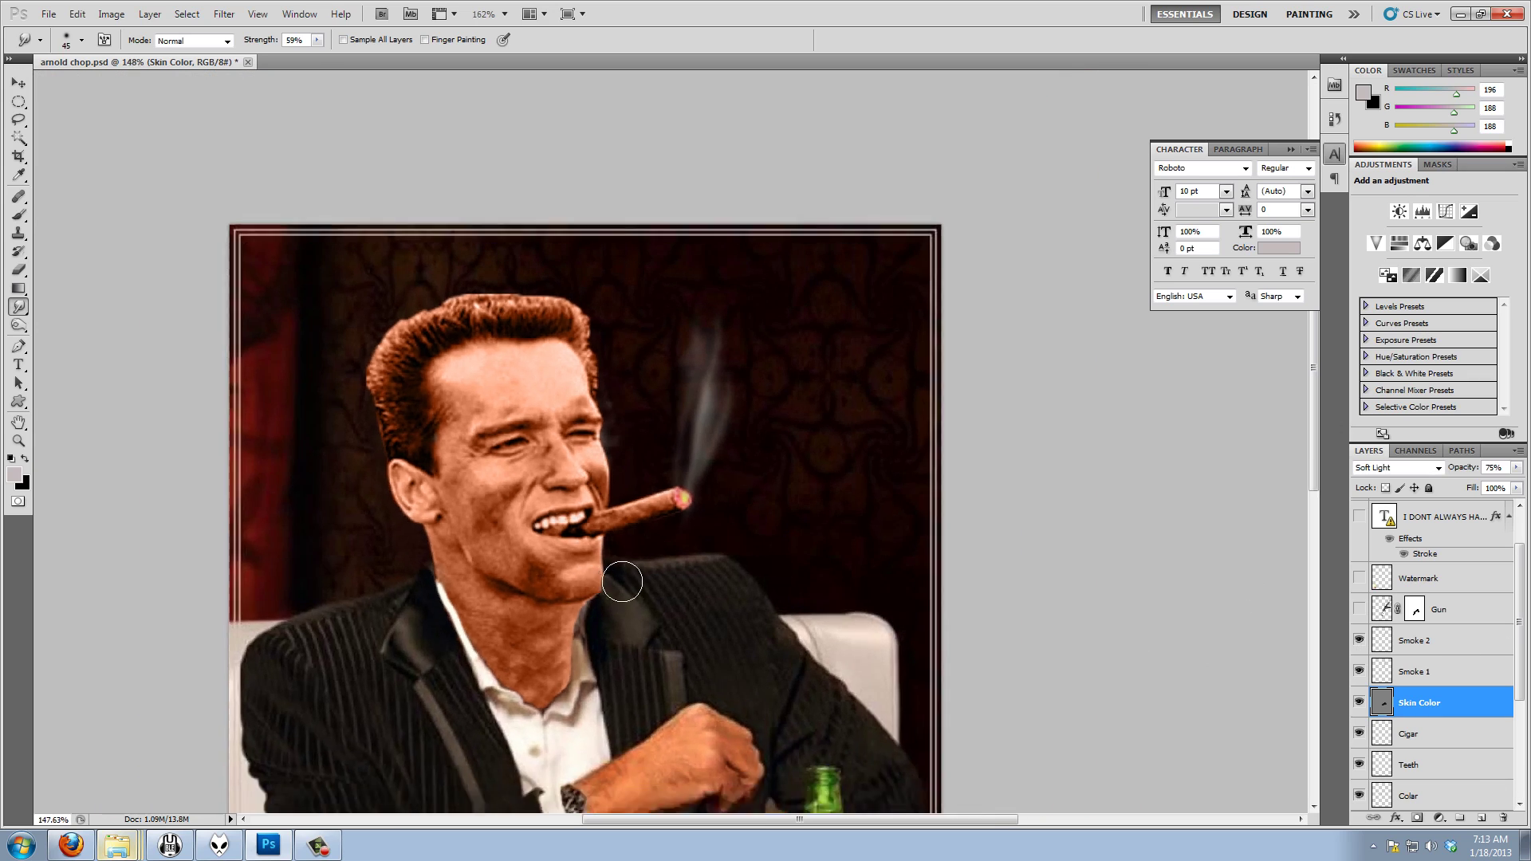
Show the Watermark layer and the masked Gun layer in the meme composition
left_click(1359, 577)
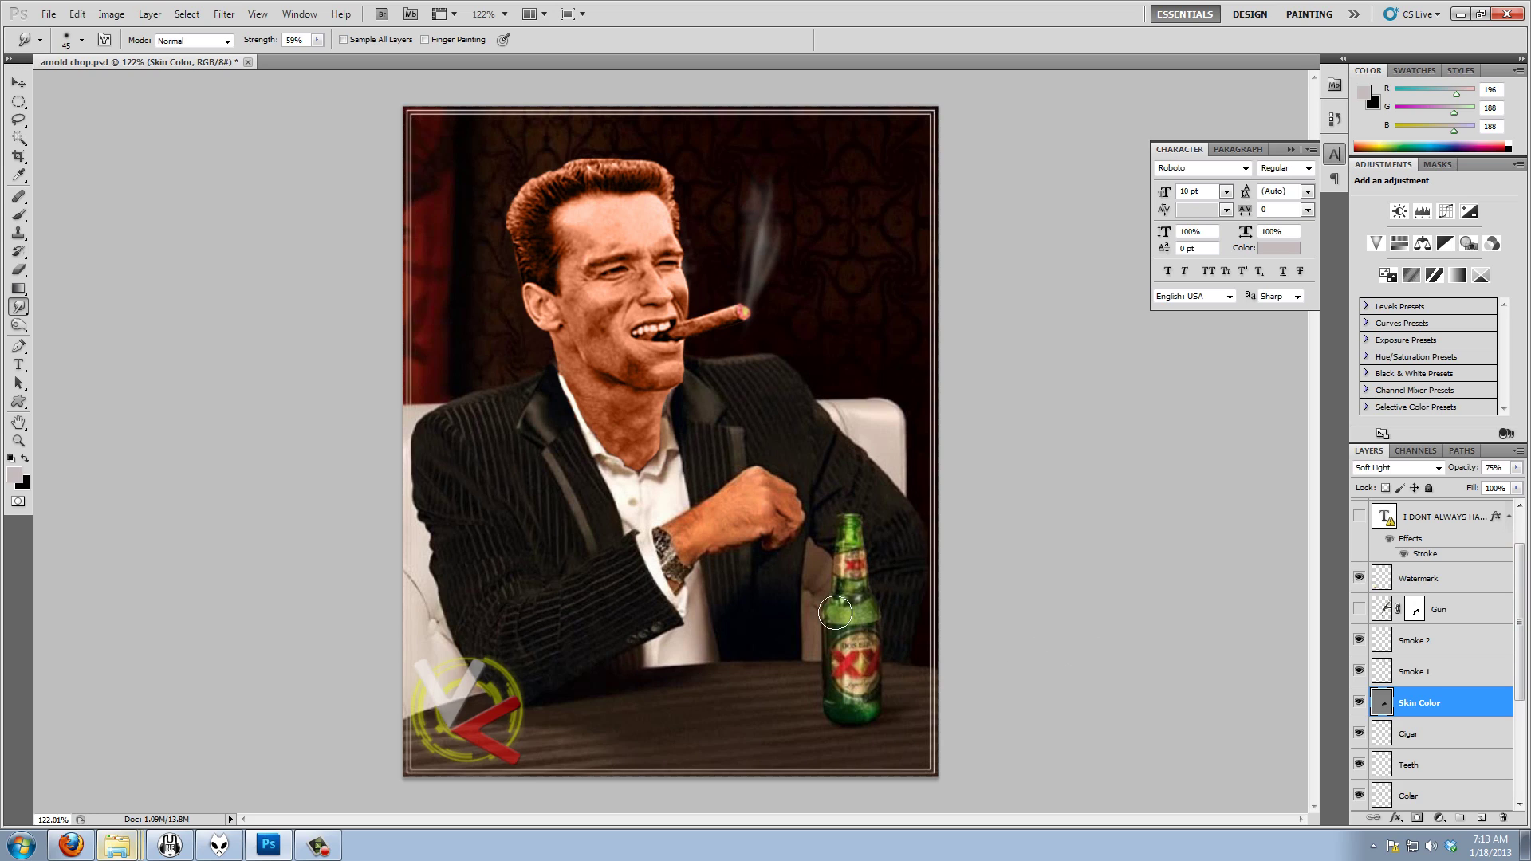
left_click_drag(1520, 638, 1520, 568)
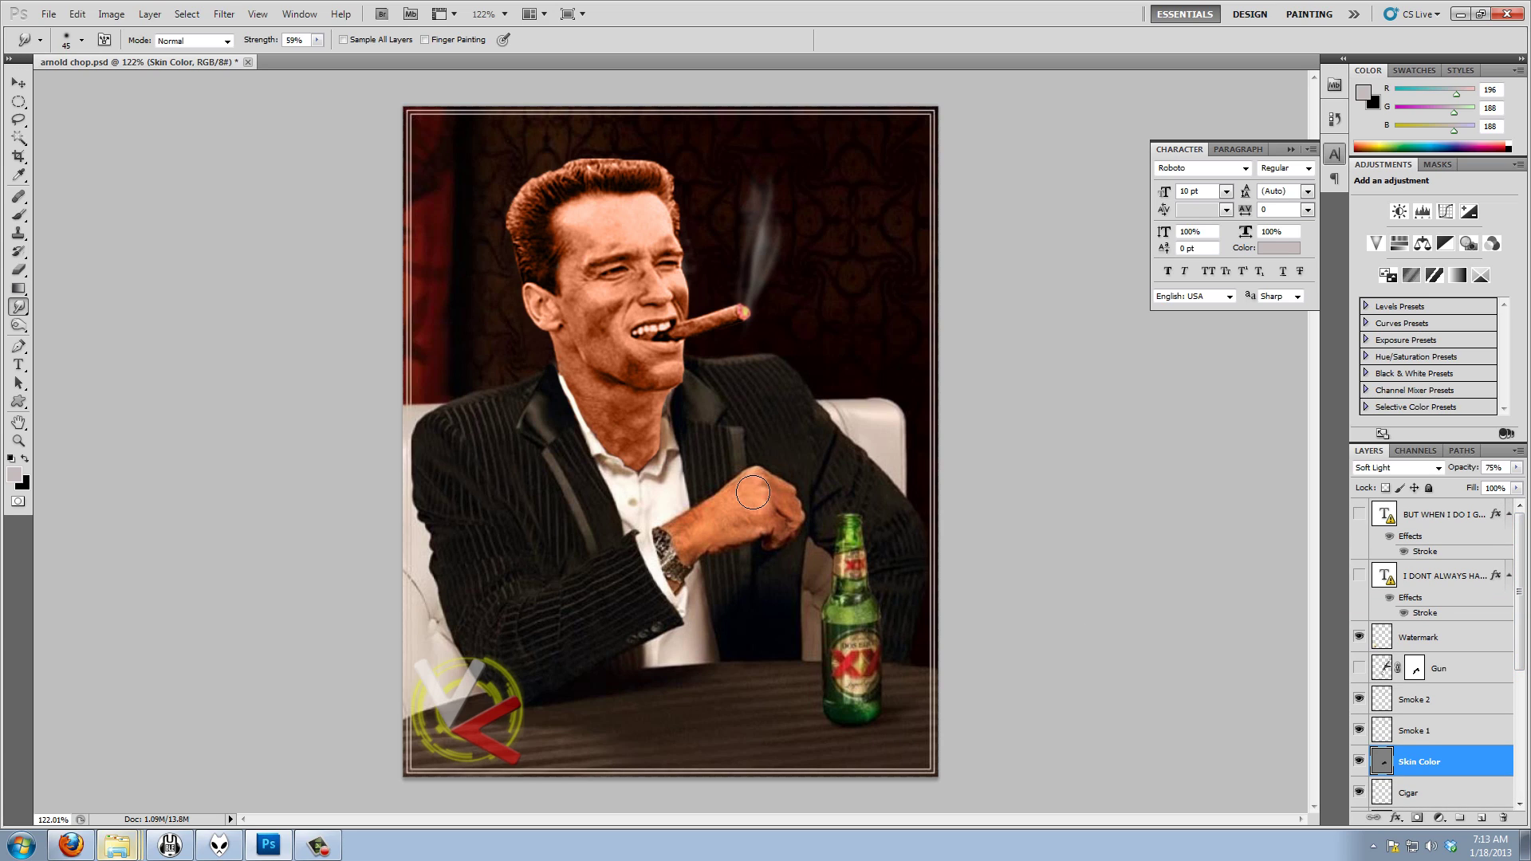
left_click(1359, 671)
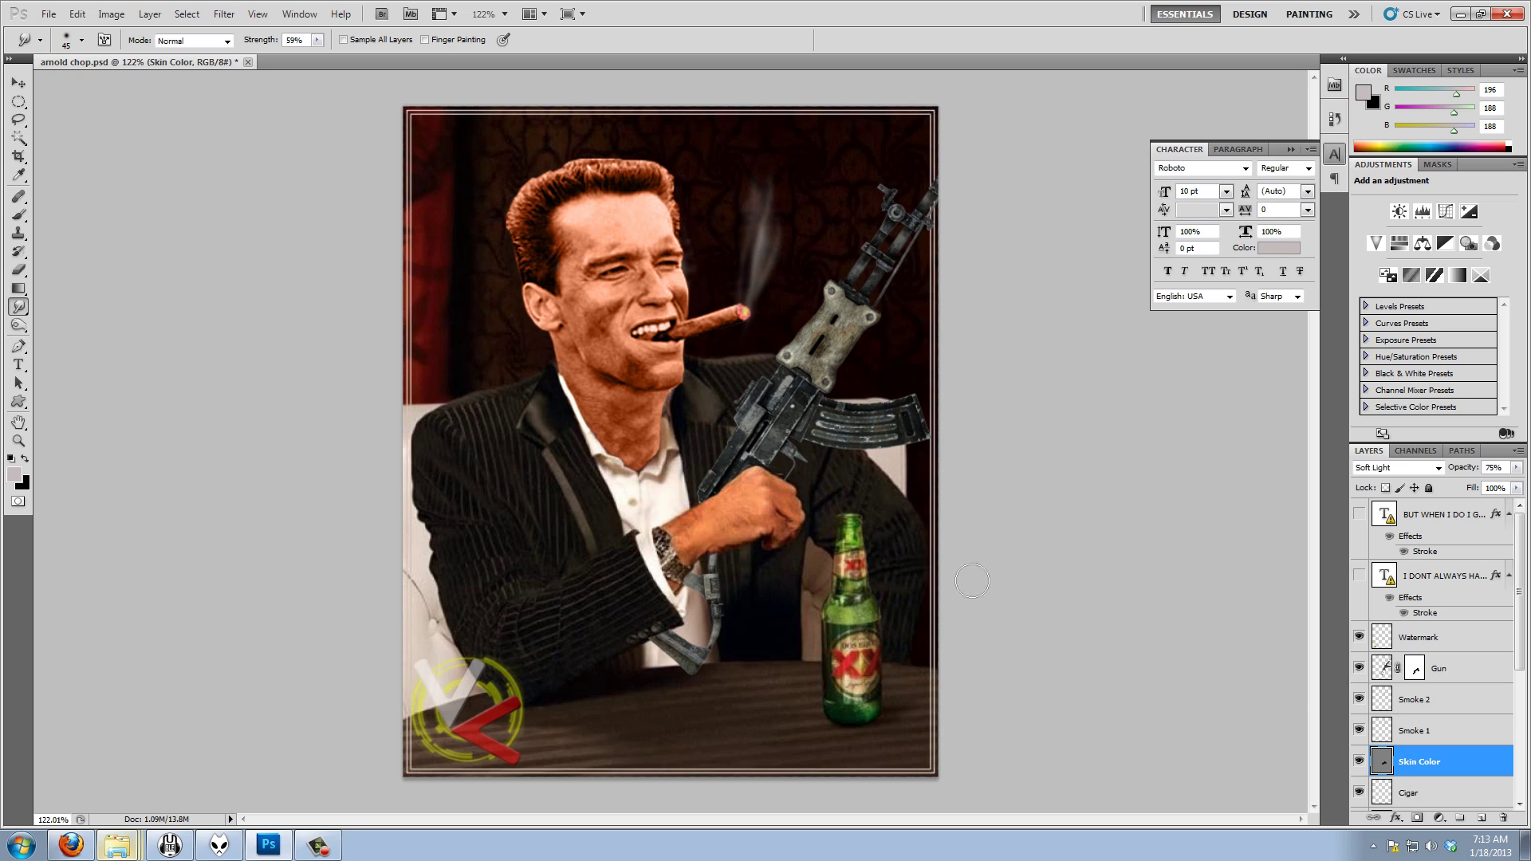
Hide the Skin Color layer and show both caption text layers, "I DONT ALWAYS HAVE A CHOPPA" and "BUT WHEN I DO I GET TO IT"
left_click(1359, 762)
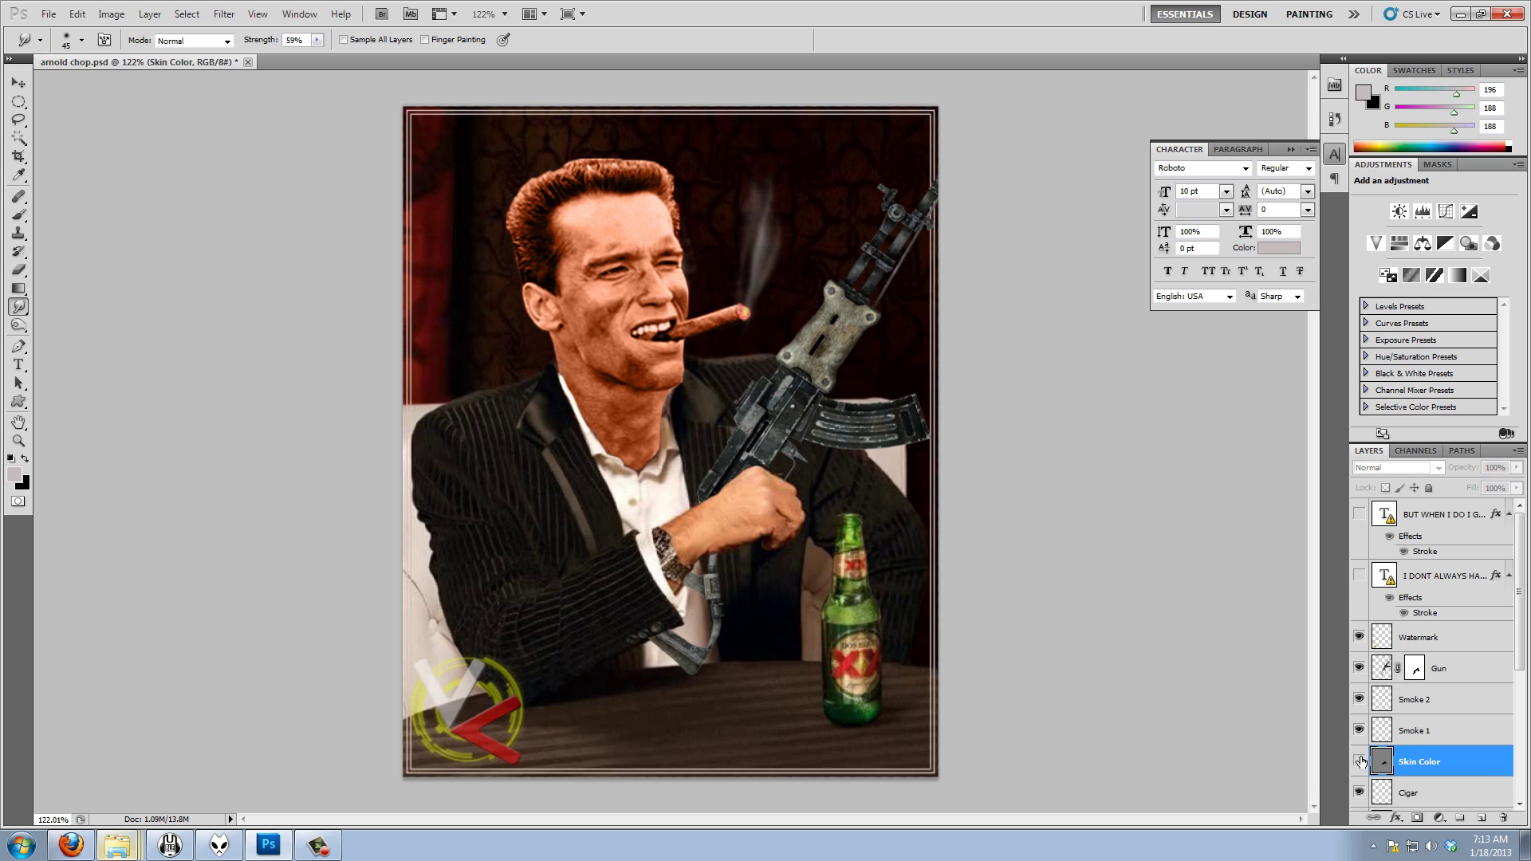
left_click(1359, 514)
left_click(1359, 576)
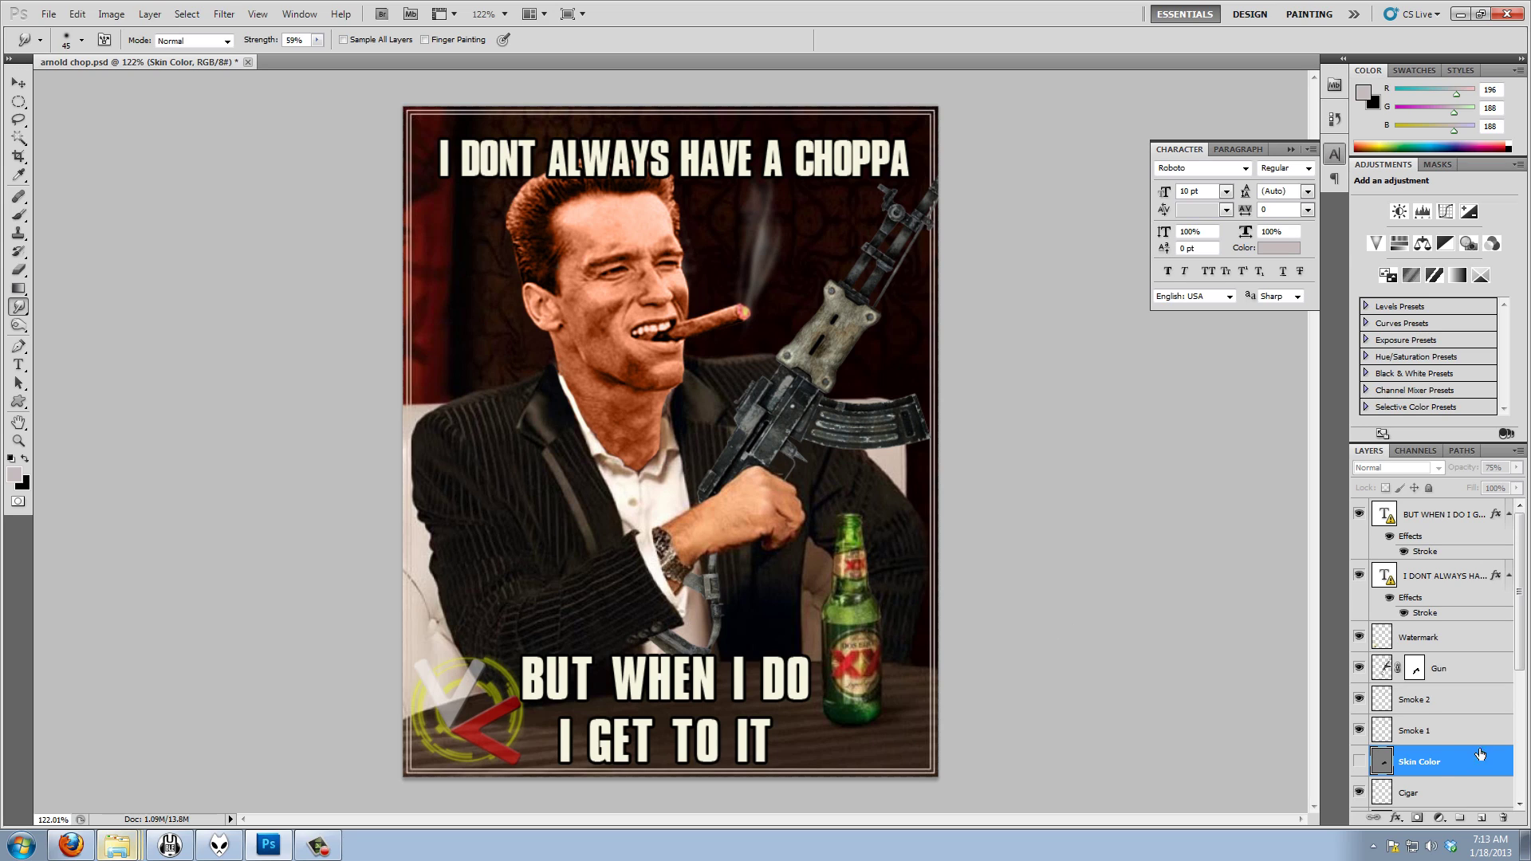
Hide the Gun layer while keeping the captions and watermark shown
left_click_drag(1520, 576, 1517, 718)
scroll(1517, 718, "up", 5)
left_click(1359, 669)
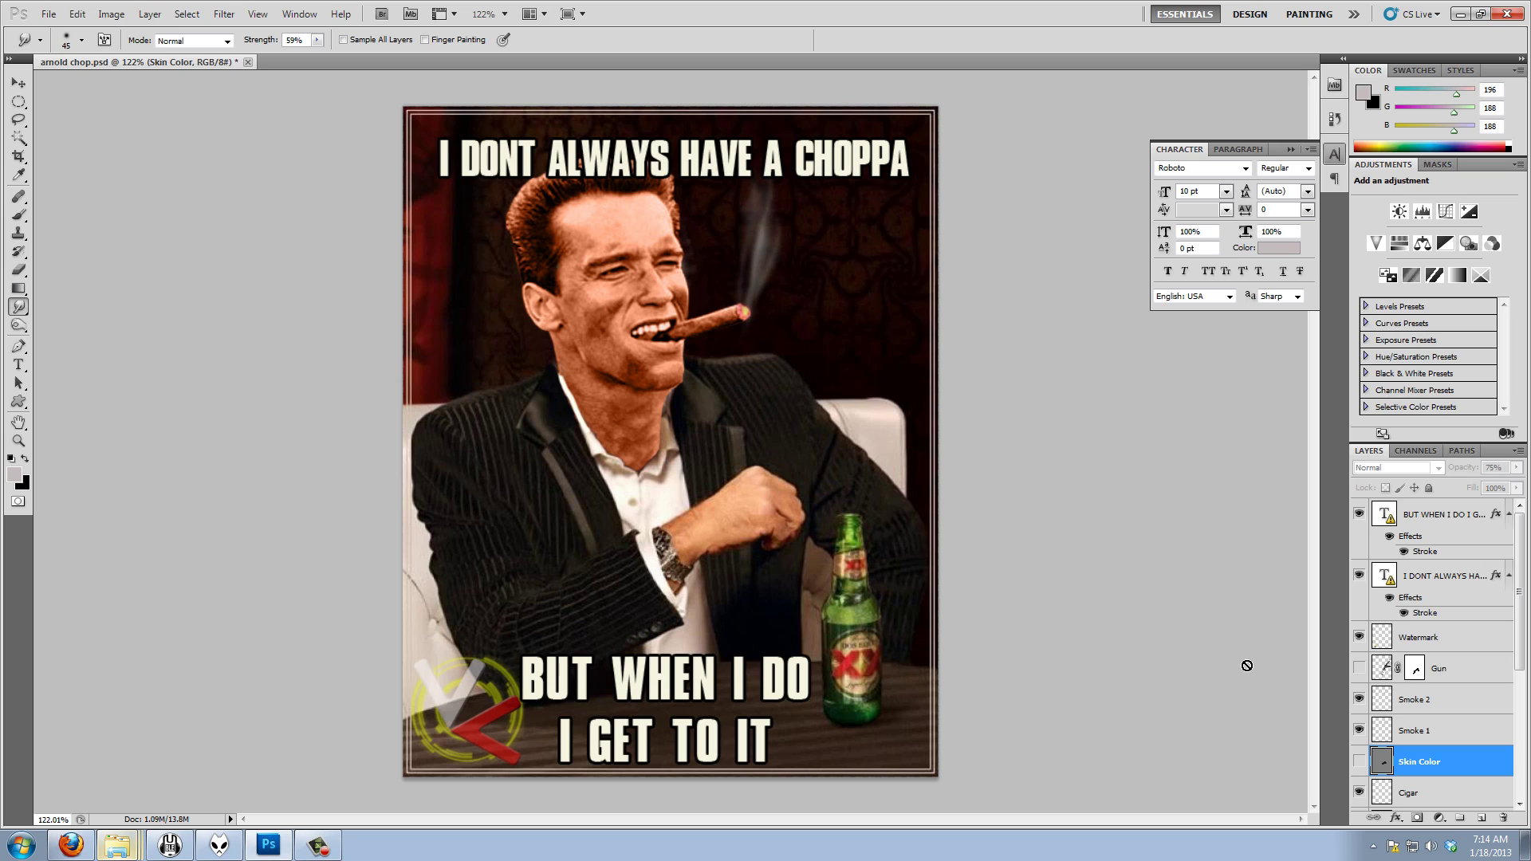
scroll(1491, 717, "down", 5)
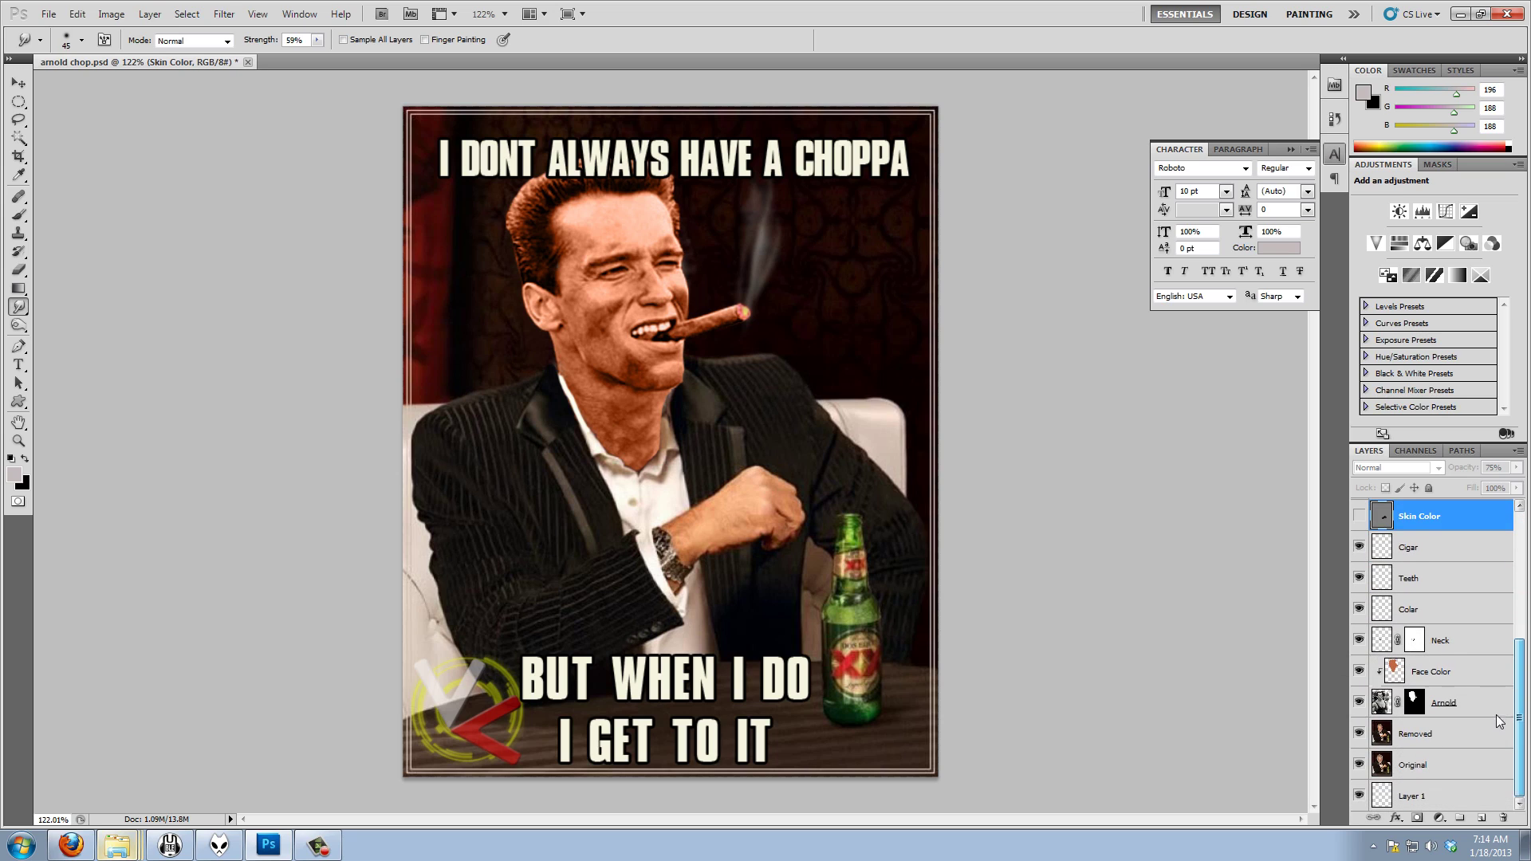
scroll(1497, 718, "up", 4)
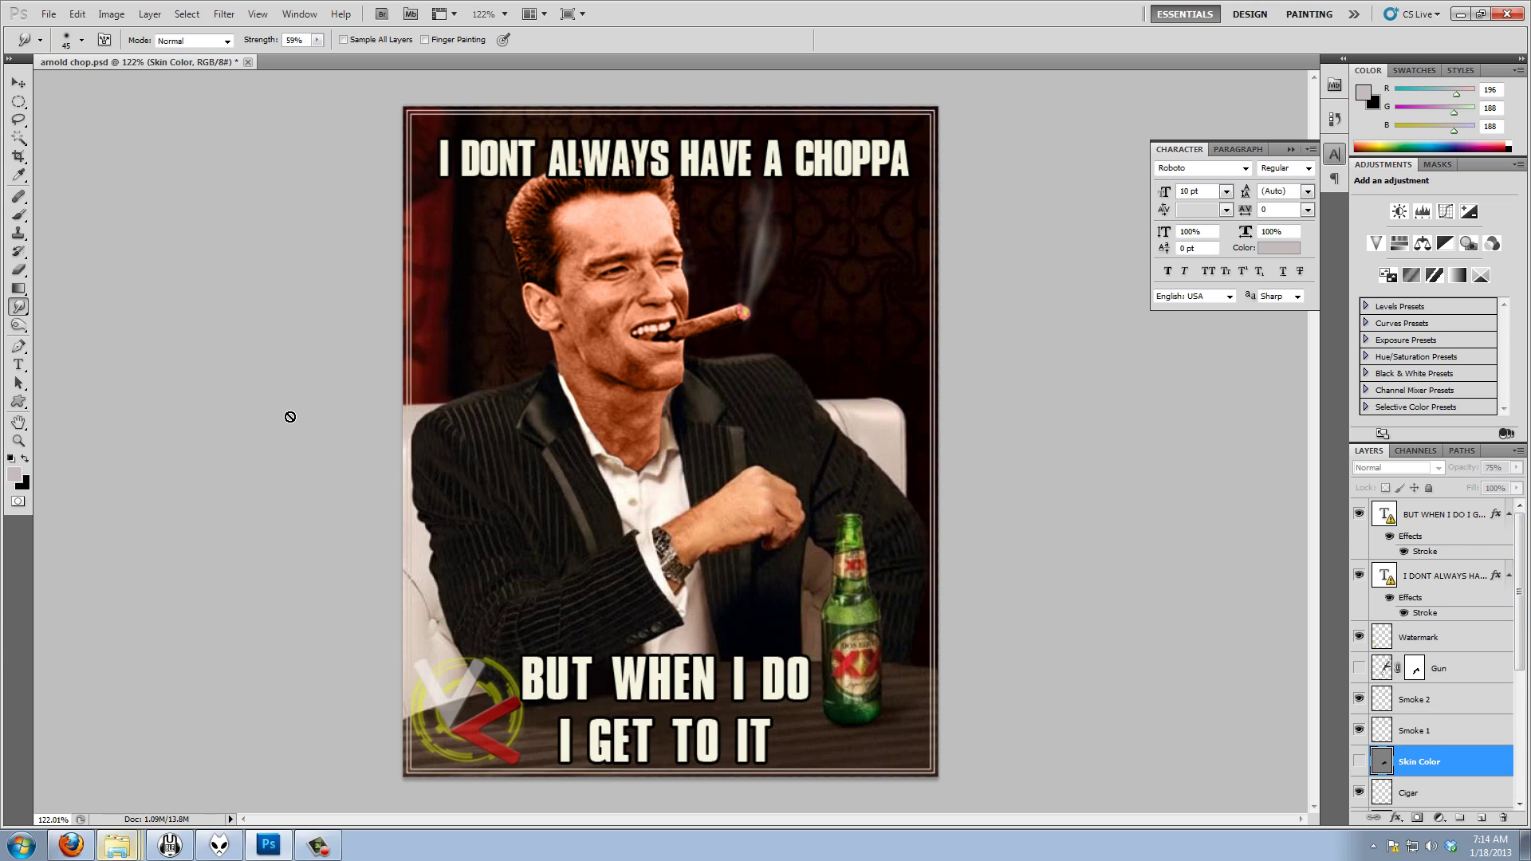
left_click(317, 846)
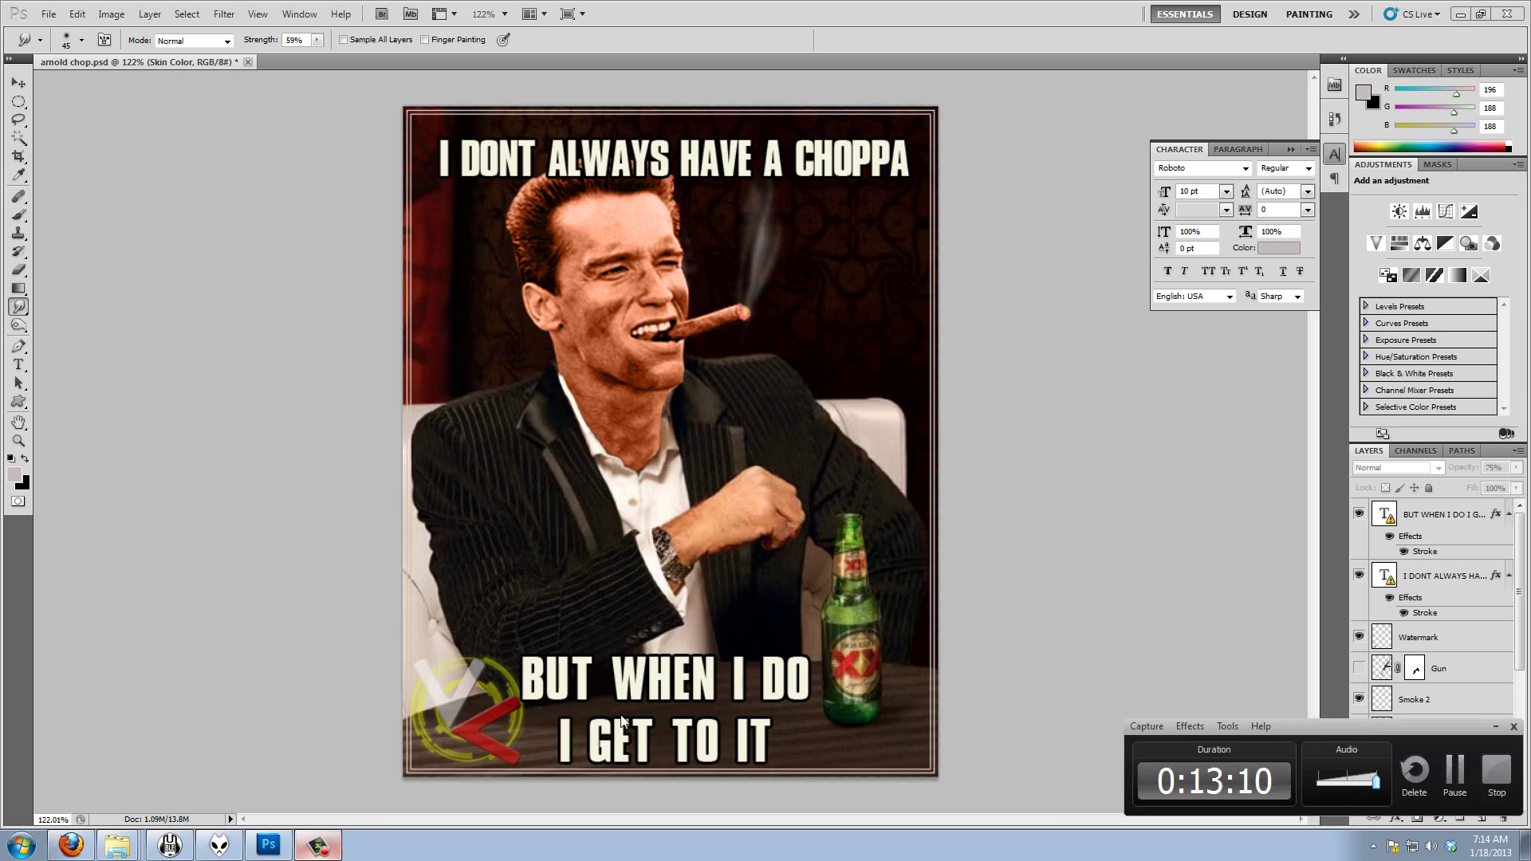